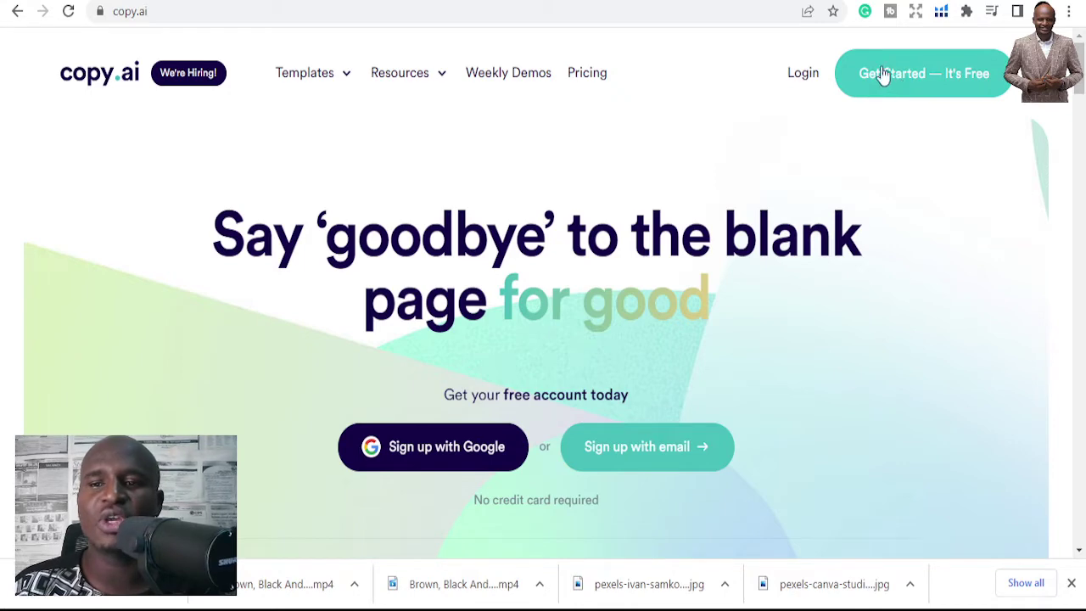
# Open the login page and sign in by continuing with Facebook.
pyautogui.click(806, 75)
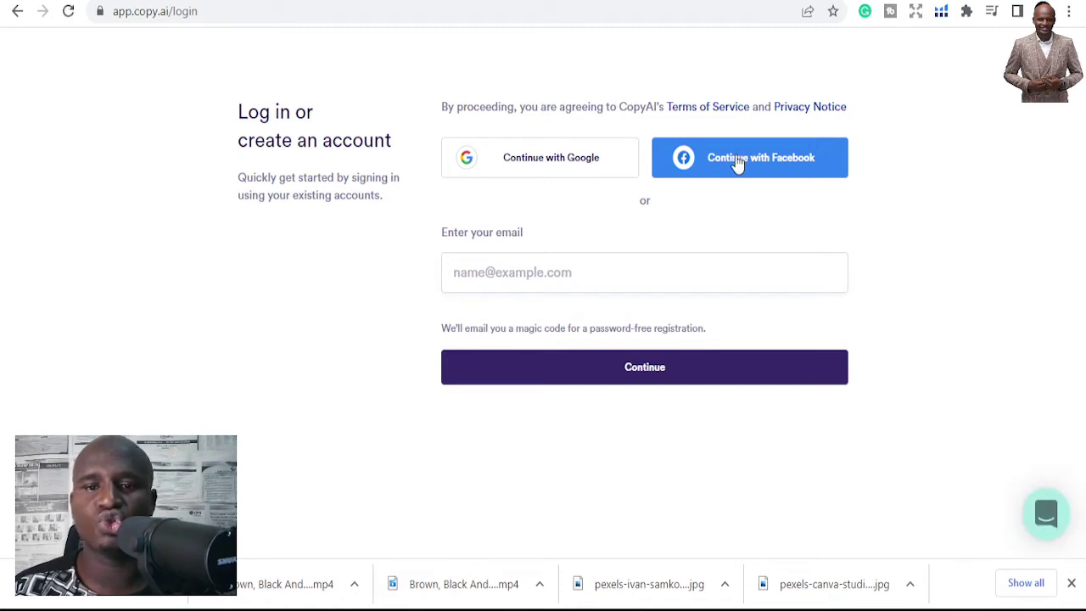
pyautogui.click(722, 154)
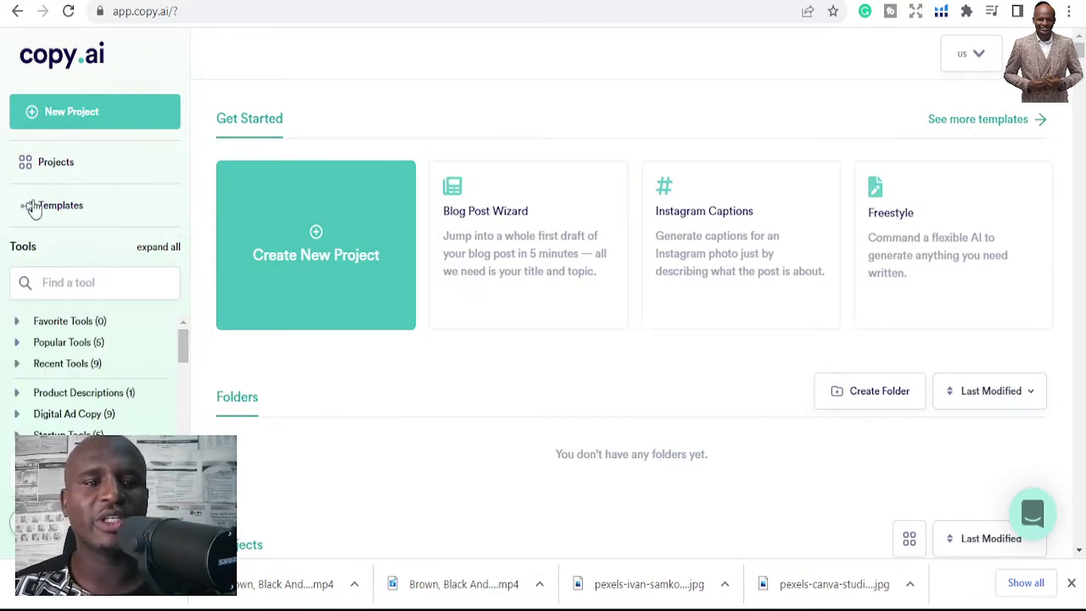
# Look through the tool categories in the Tools list and expand Blog Tools to examine the individual blog writing tools.
pyautogui.scroll(-3, 128, 390)
pyautogui.scroll(3, 60, 359)
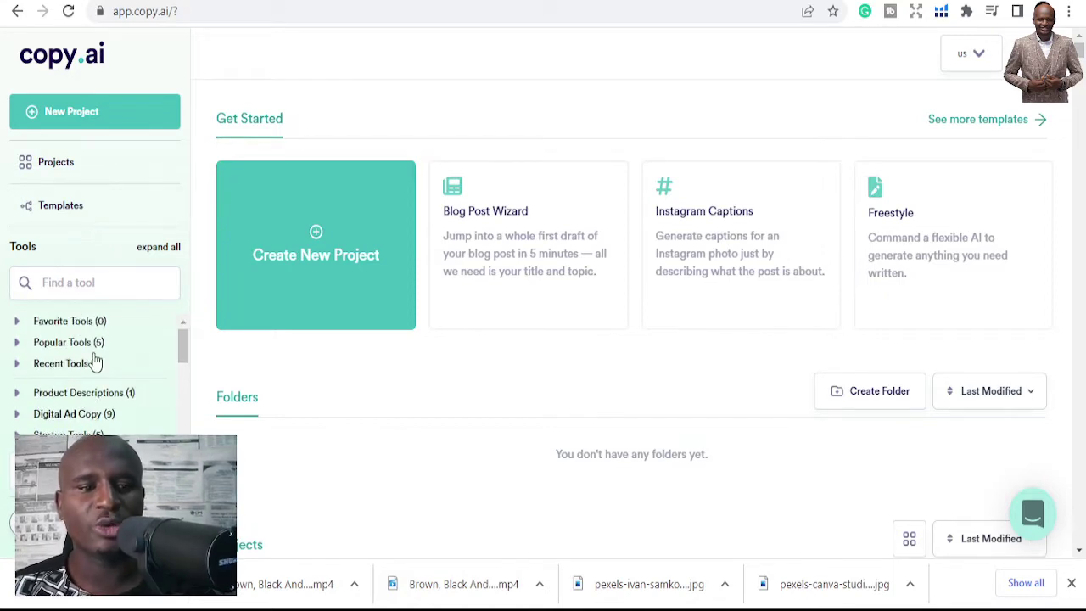
pyautogui.scroll(-3, 75, 413)
pyautogui.scroll(-3, 76, 419)
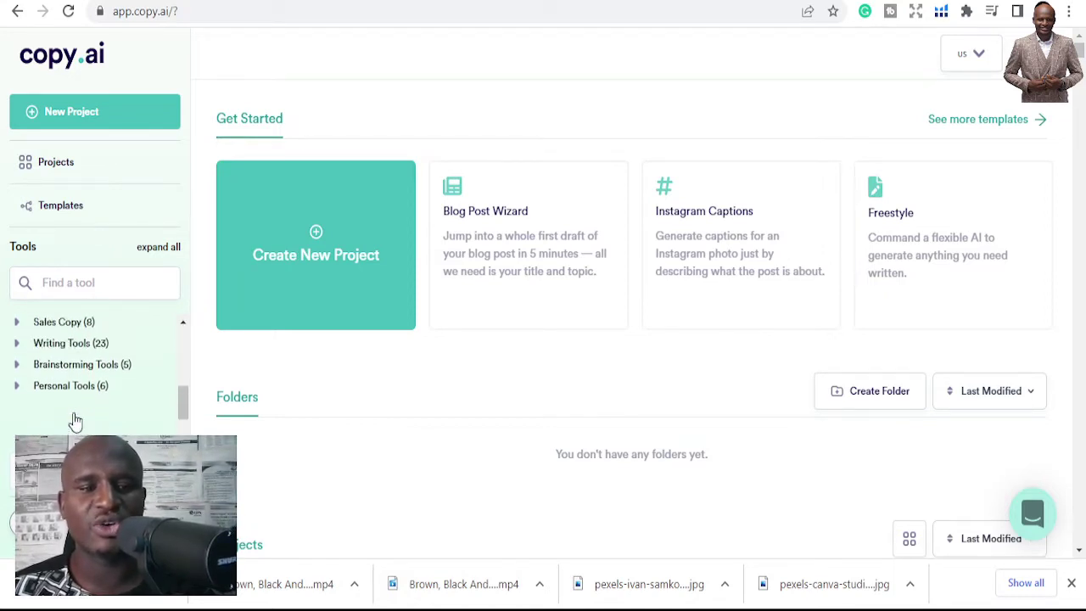
pyautogui.scroll(5, 73, 419)
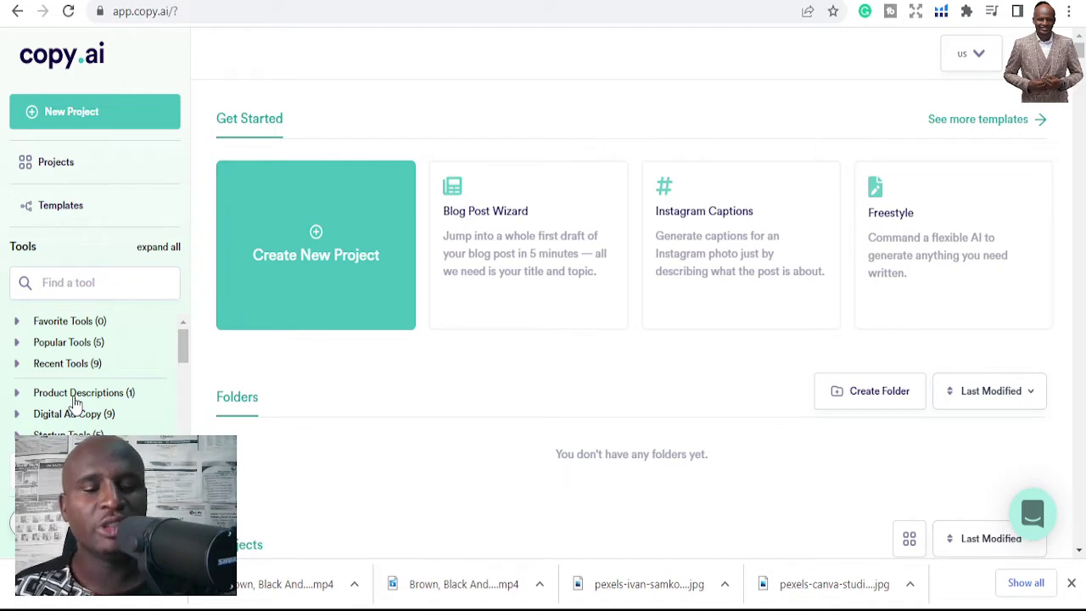
pyautogui.scroll(-1, 72, 403)
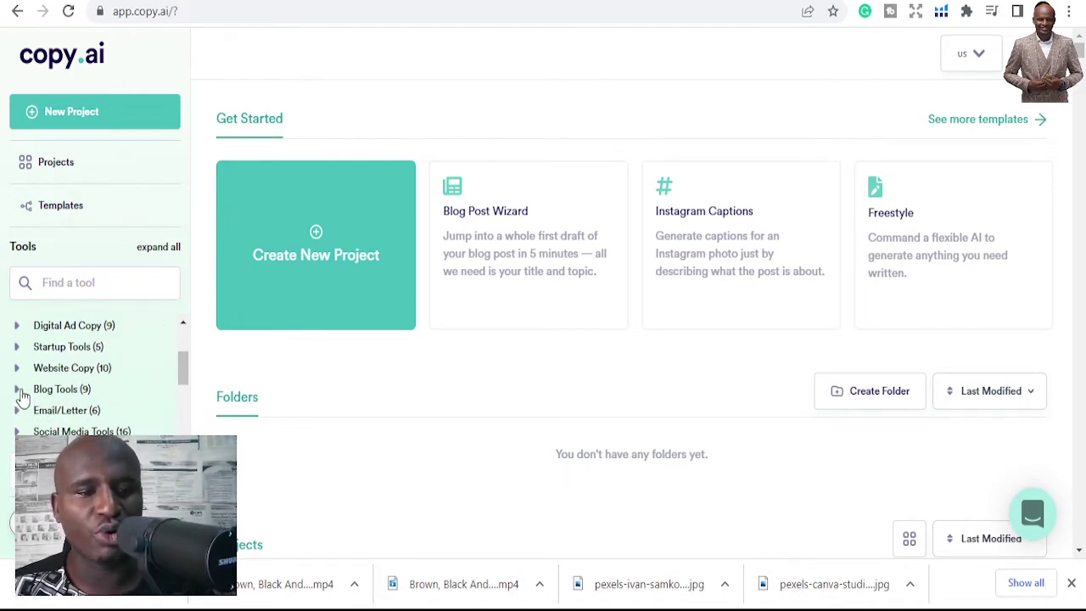
pyautogui.click(18, 389)
pyautogui.scroll(-1, 59, 373)
pyautogui.scroll(1, 53, 390)
pyautogui.scroll(-1, 63, 412)
pyautogui.scroll(-1, 59, 391)
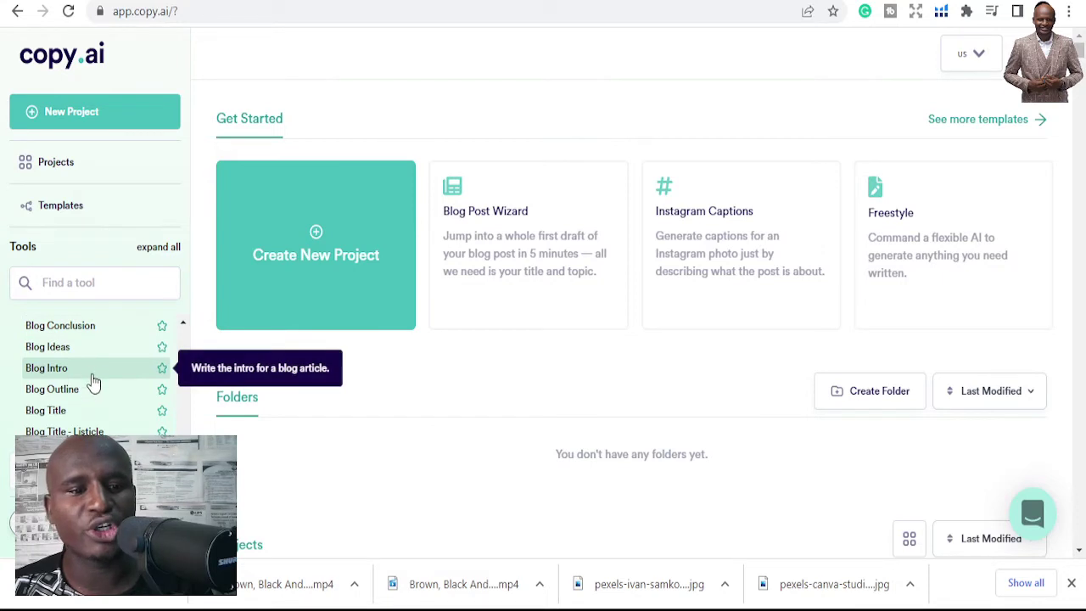
pyautogui.scroll(-2, 93, 398)
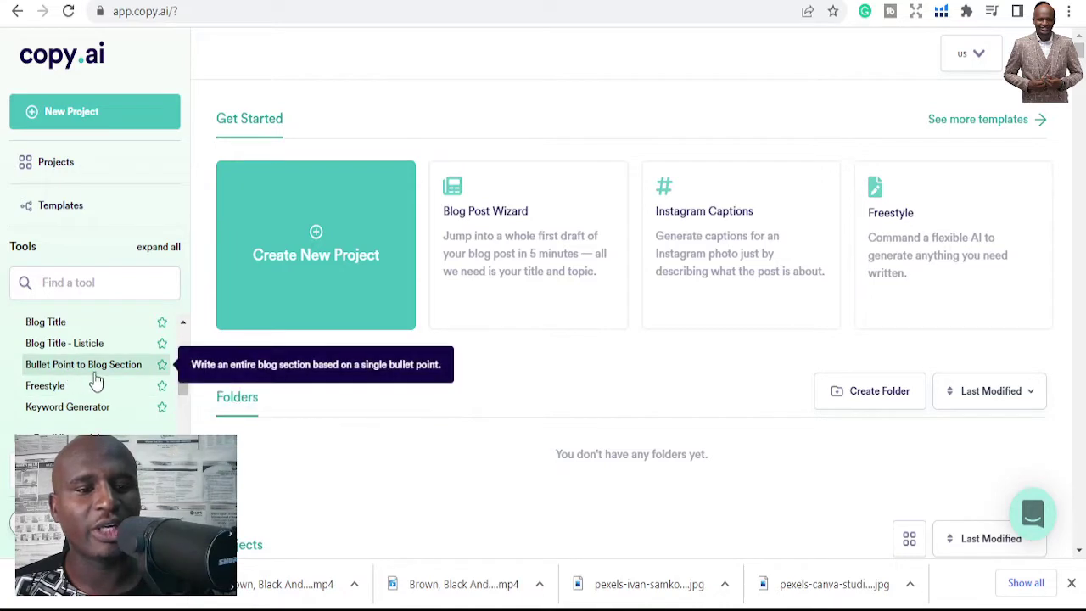
pyautogui.scroll(-3, 89, 414)
pyautogui.scroll(10, 82, 388)
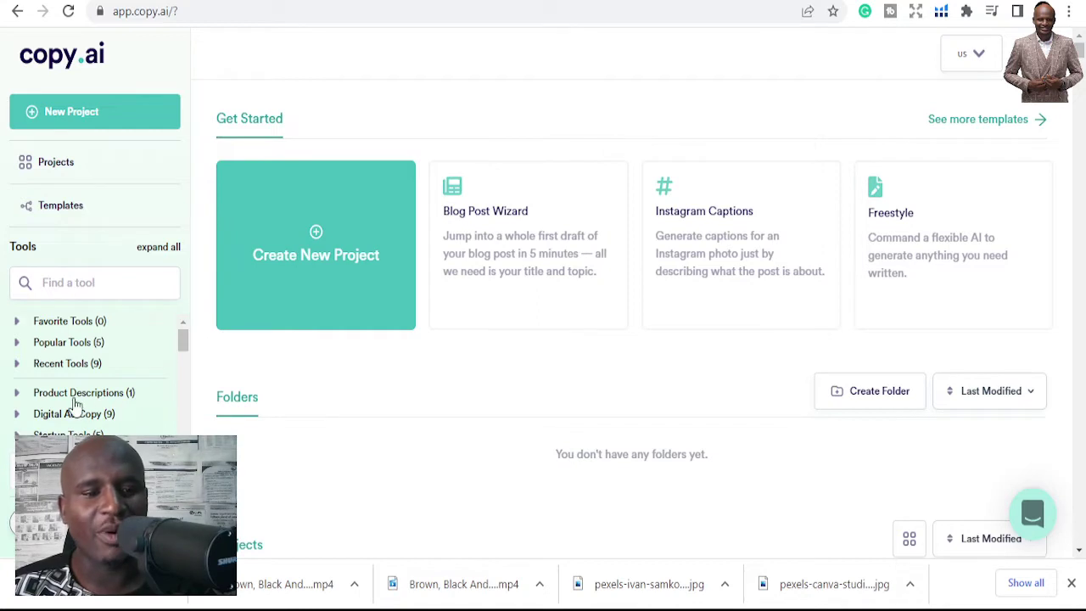
pyautogui.scroll(-1, 73, 410)
pyautogui.scroll(1, 73, 410)
# Start a new Blog Post Wizard project and set its tone to Professional.
pyautogui.click(530, 227)
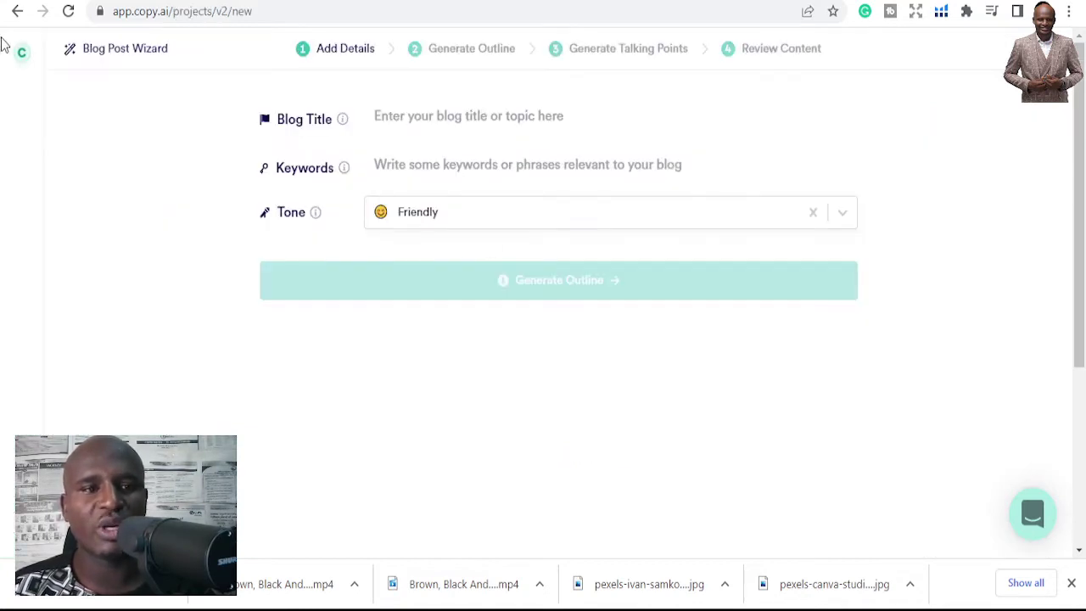
pyautogui.click(492, 120)
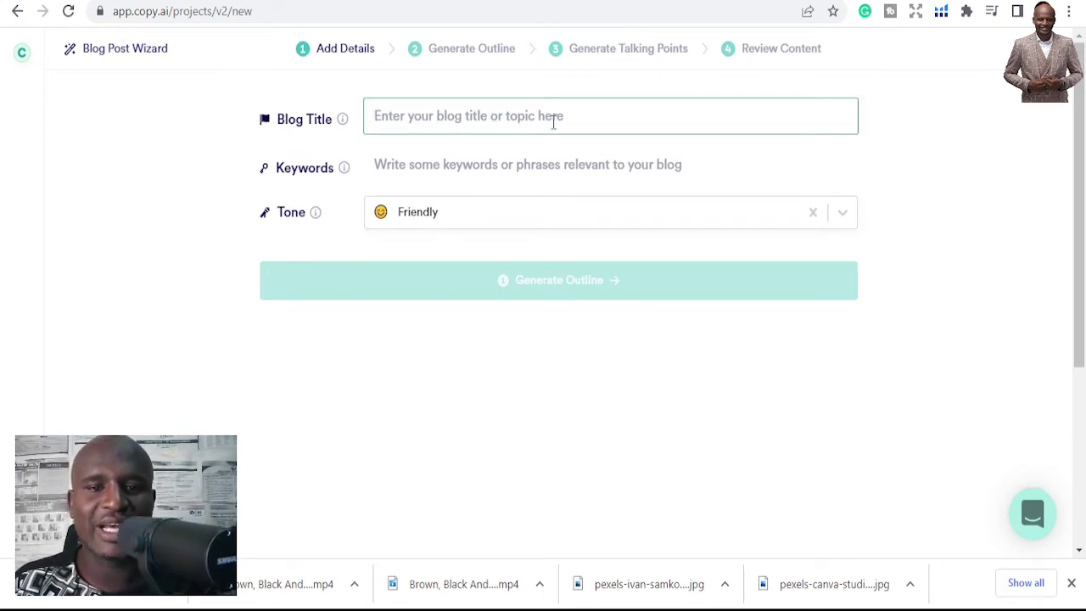
pyautogui.click(499, 223)
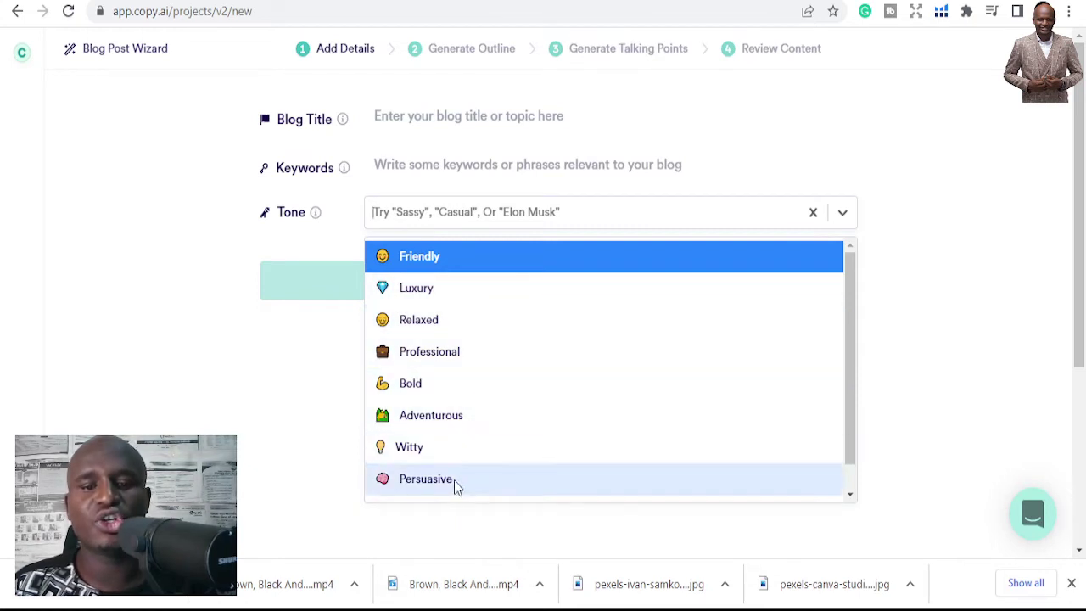
pyautogui.click(440, 365)
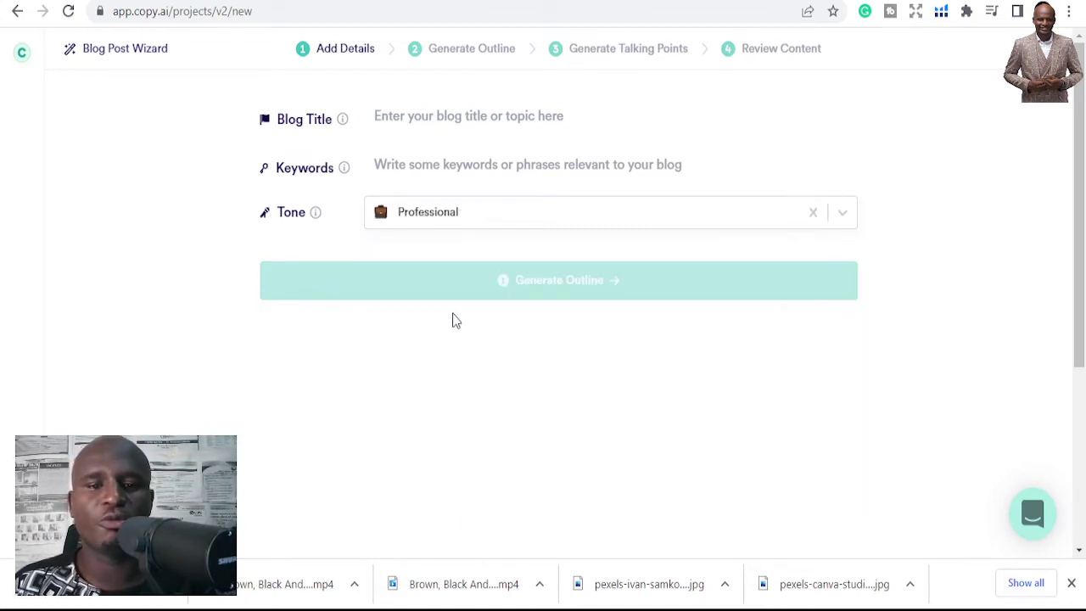
# Enter "how to make money online" as the blog title.
pyautogui.click(456, 116)
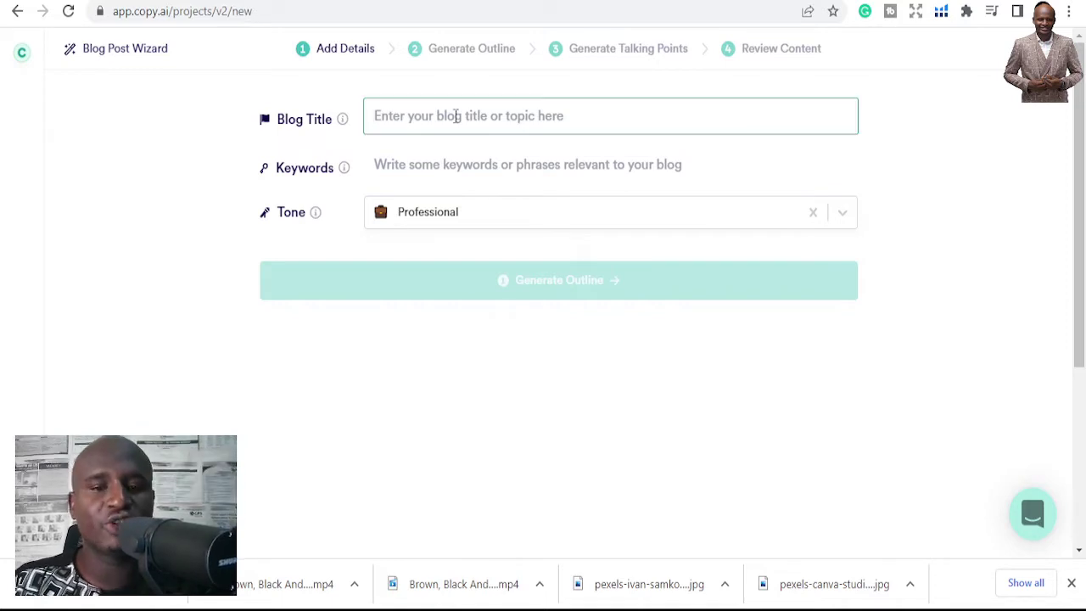
pyautogui.write('ho')
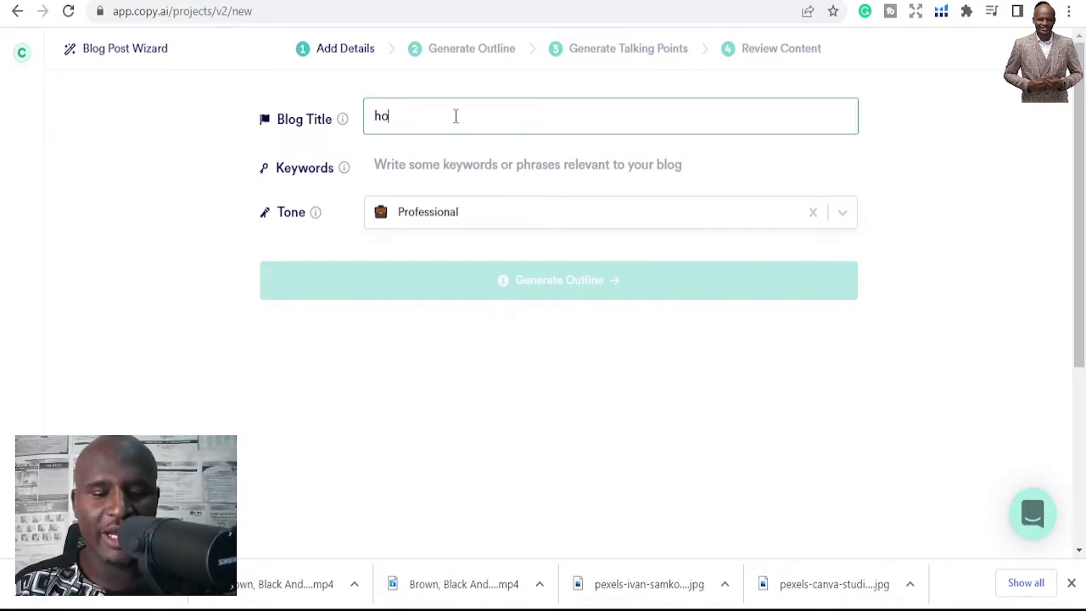
pyautogui.write('w to make ')
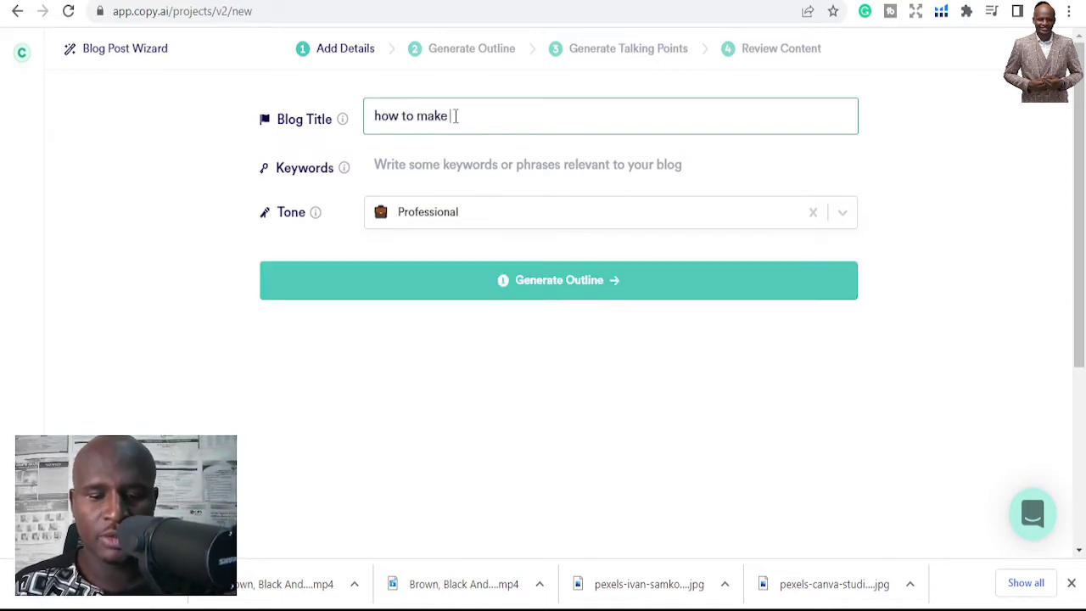
pyautogui.write('mon3ey')
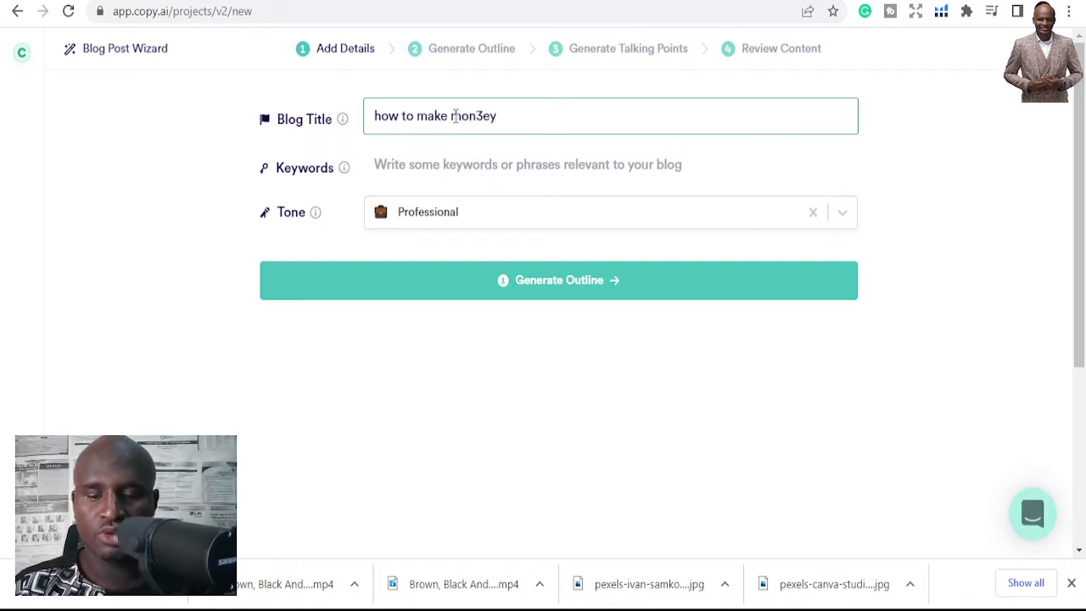
pyautogui.press('BackSpace')
pyautogui.press('BackSpace')
pyautogui.press('BackSpace')
pyautogui.write('ey')
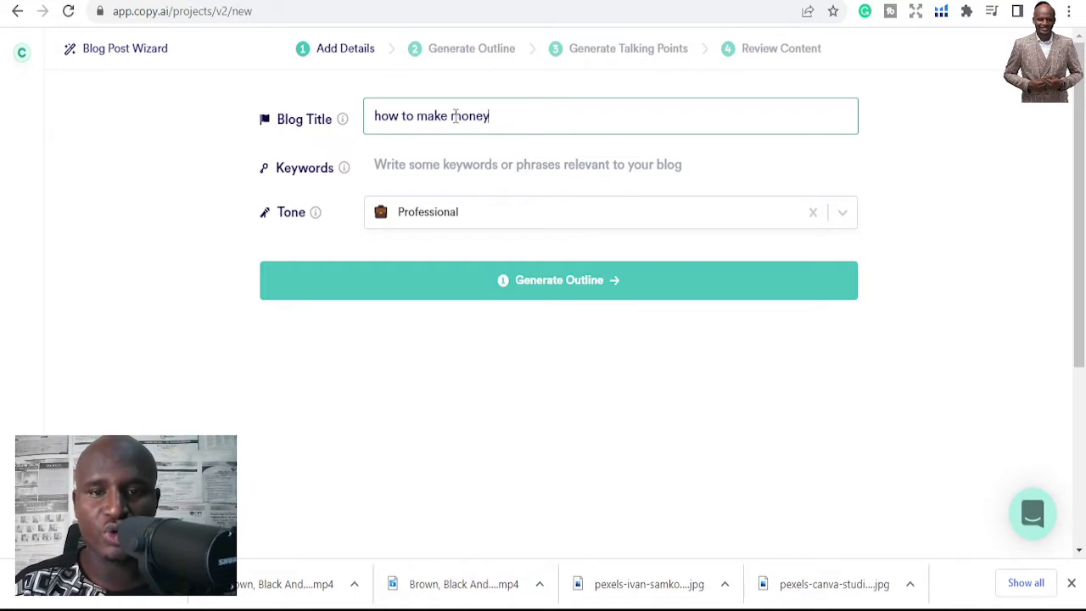
pyautogui.write(' online')
# Enter the keywords "how to make money online, make money on the internet" and generate the blog outline.
pyautogui.click(465, 174)
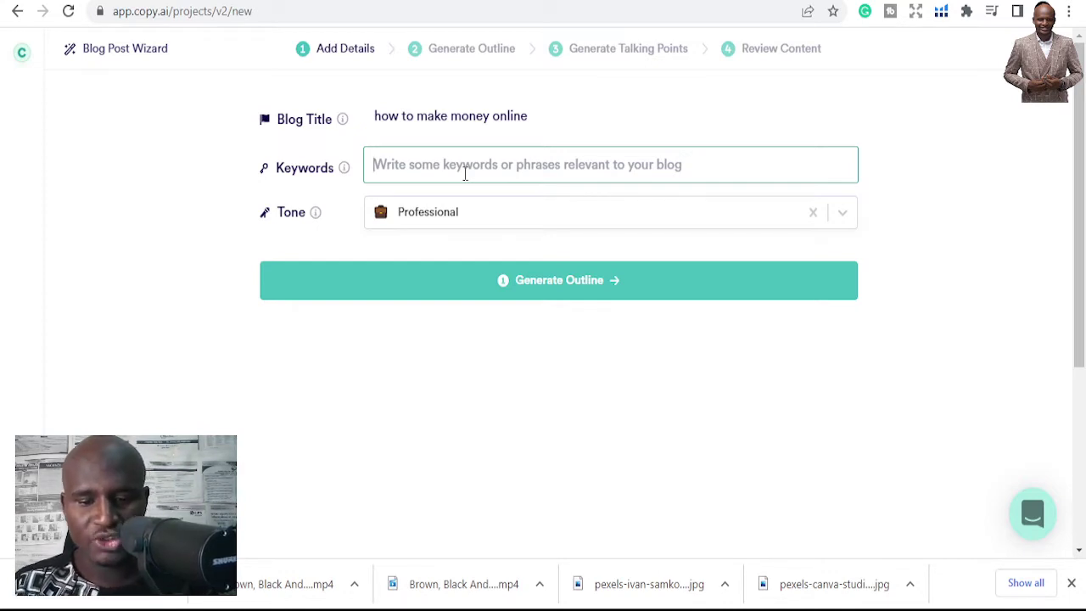
pyautogui.write('how to')
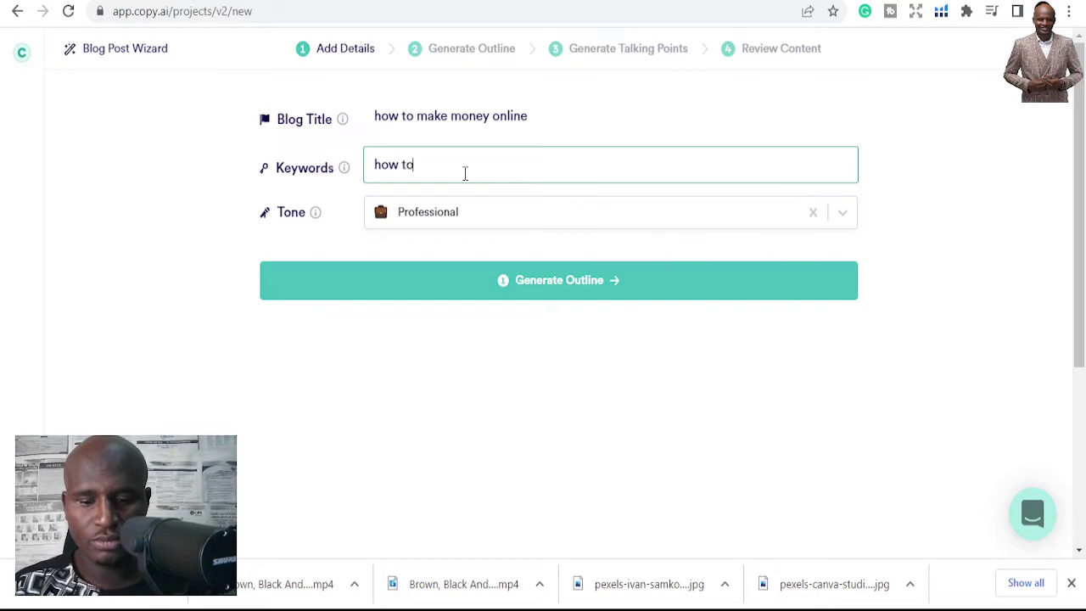
pyautogui.write(' make')
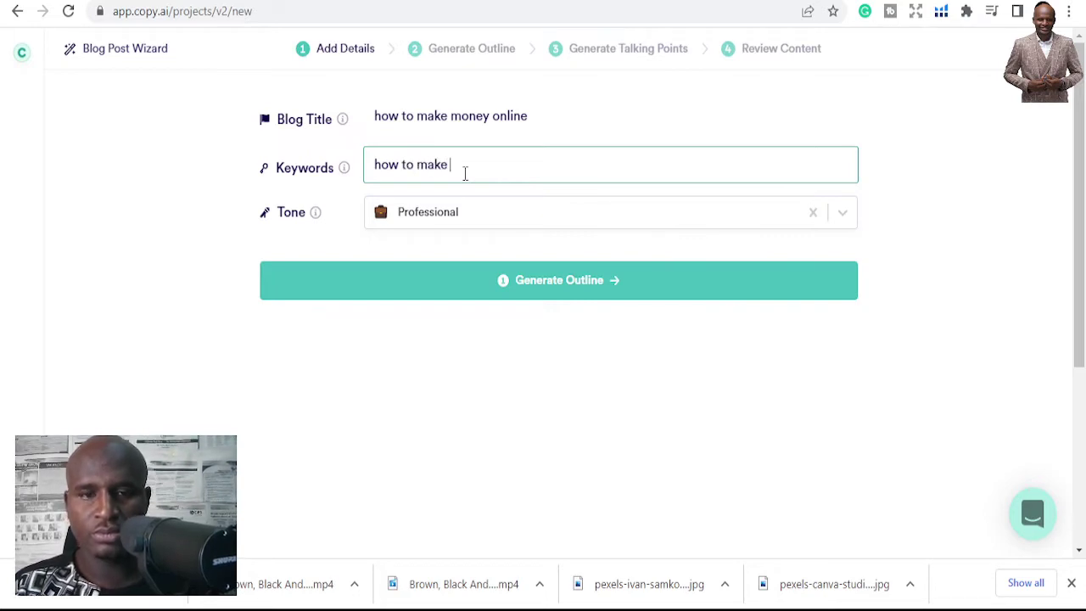
pyautogui.write(' money')
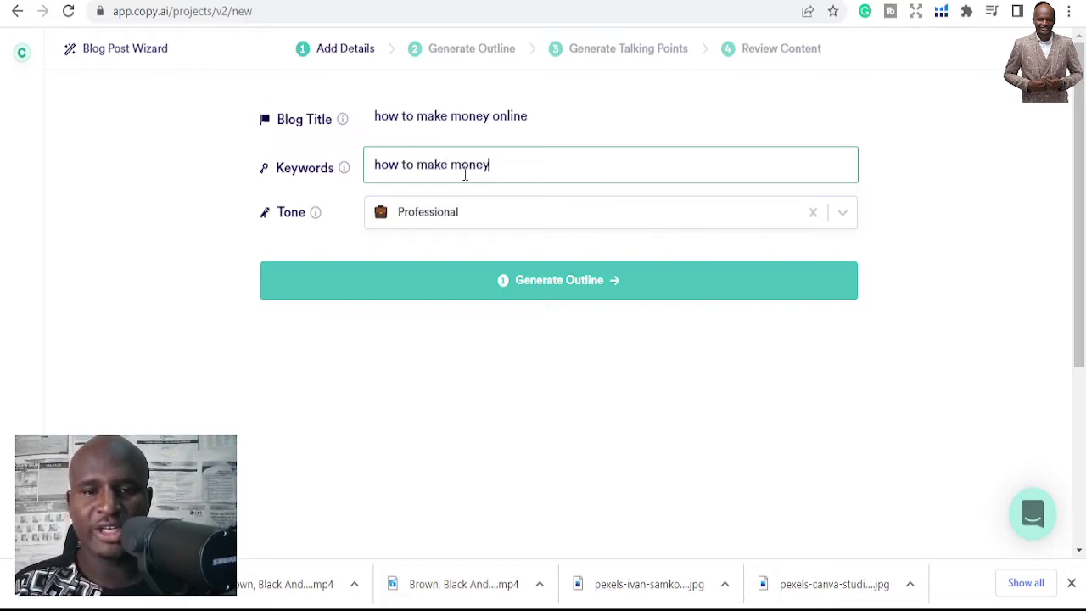
pyautogui.write(' onlin')
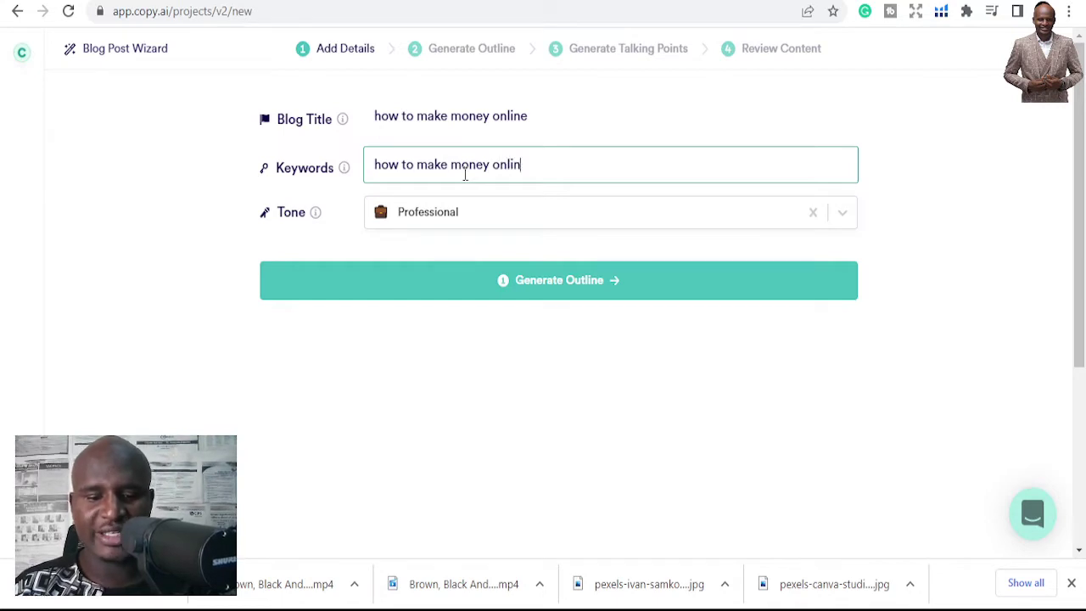
pyautogui.write('e, make money')
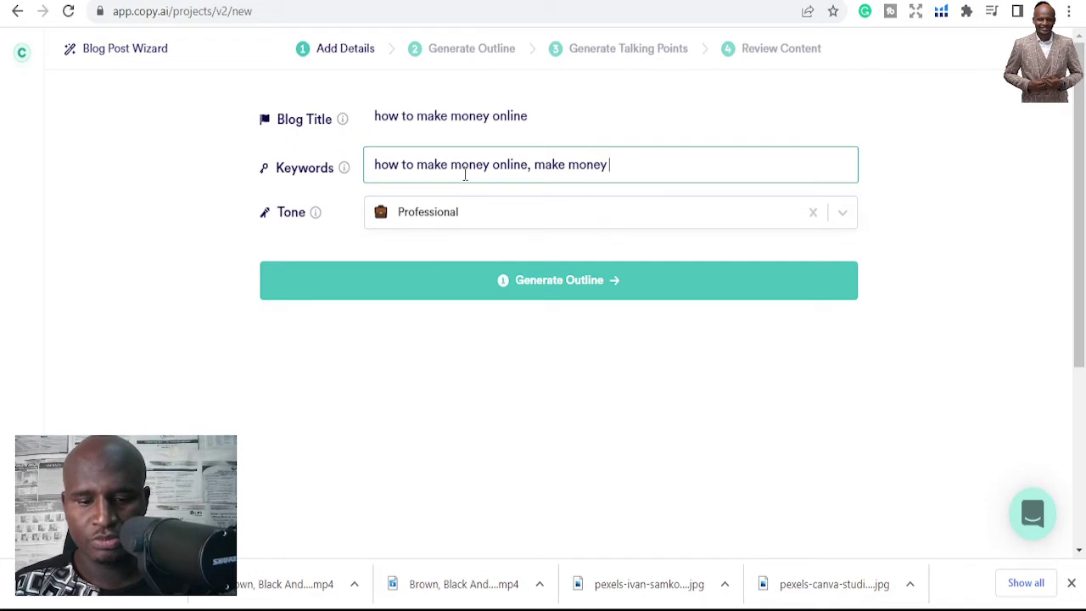
pyautogui.write('fr')
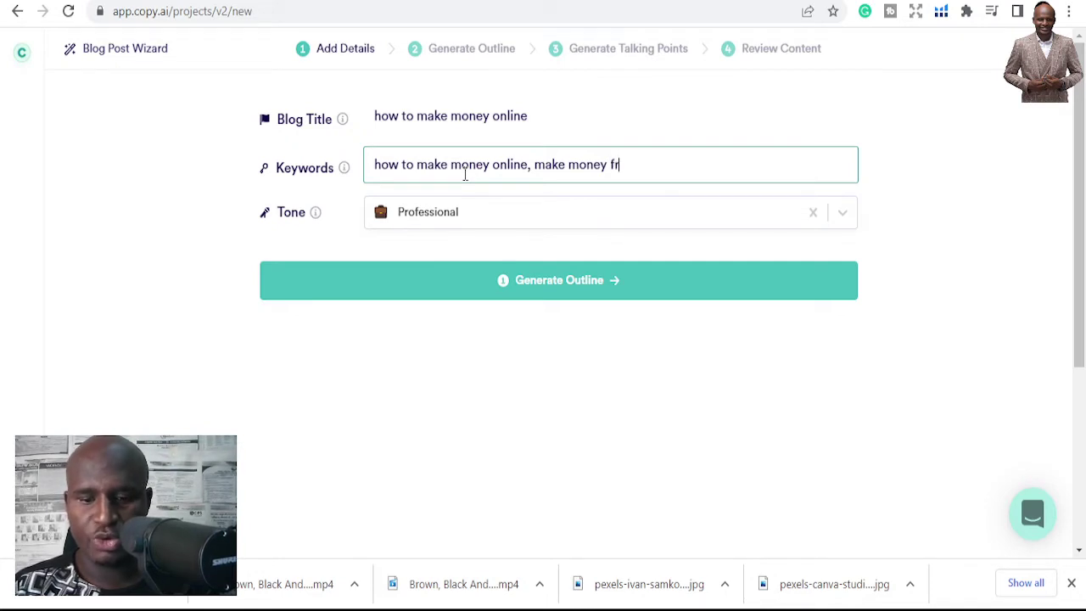
pyautogui.write('om home')
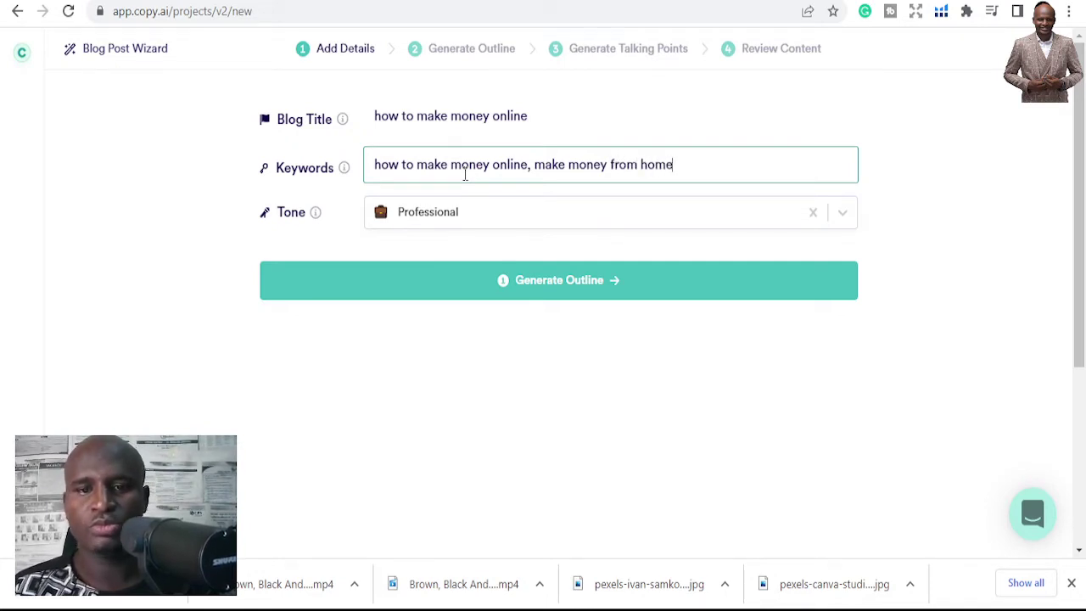
pyautogui.press('BackSpace')
pyautogui.press('BackSpace')
pyautogui.press('BackSpace')
pyautogui.press('BackSpace')
pyautogui.press('BackSpace')
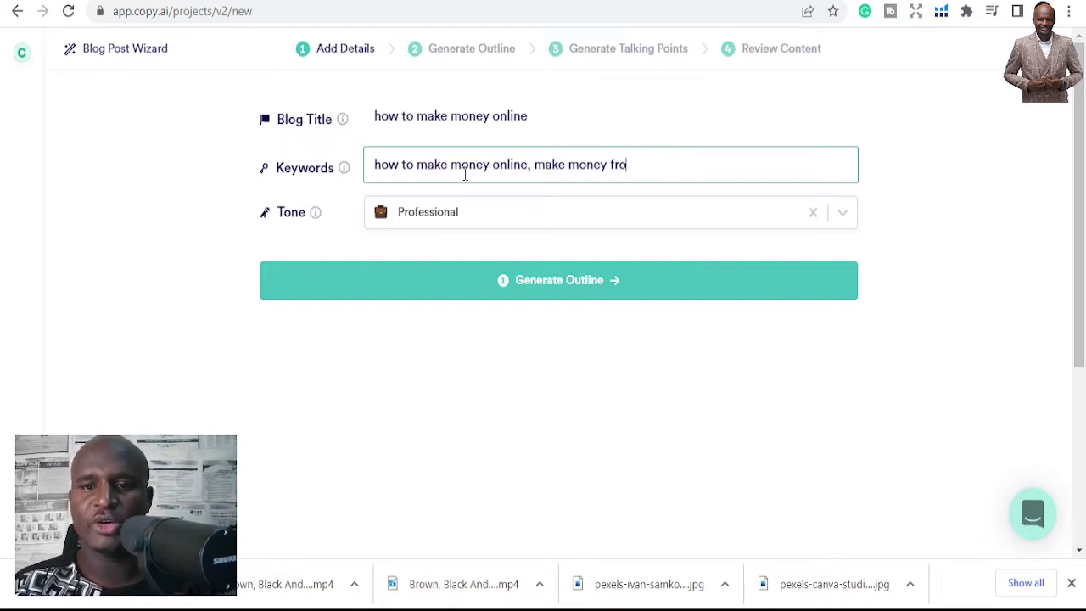
pyautogui.write('on th')
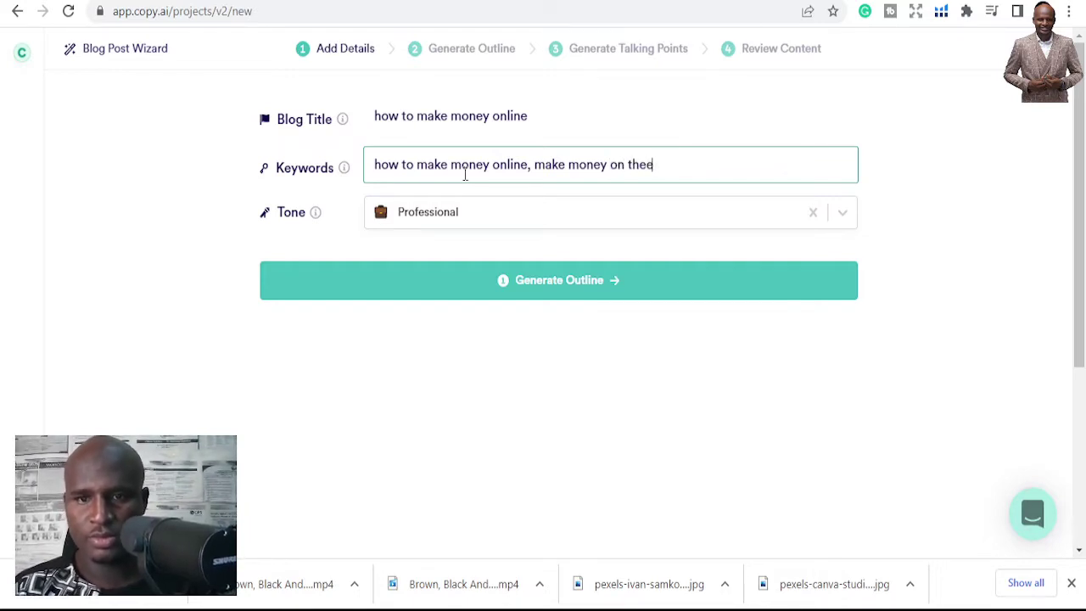
pyautogui.write('e internet')
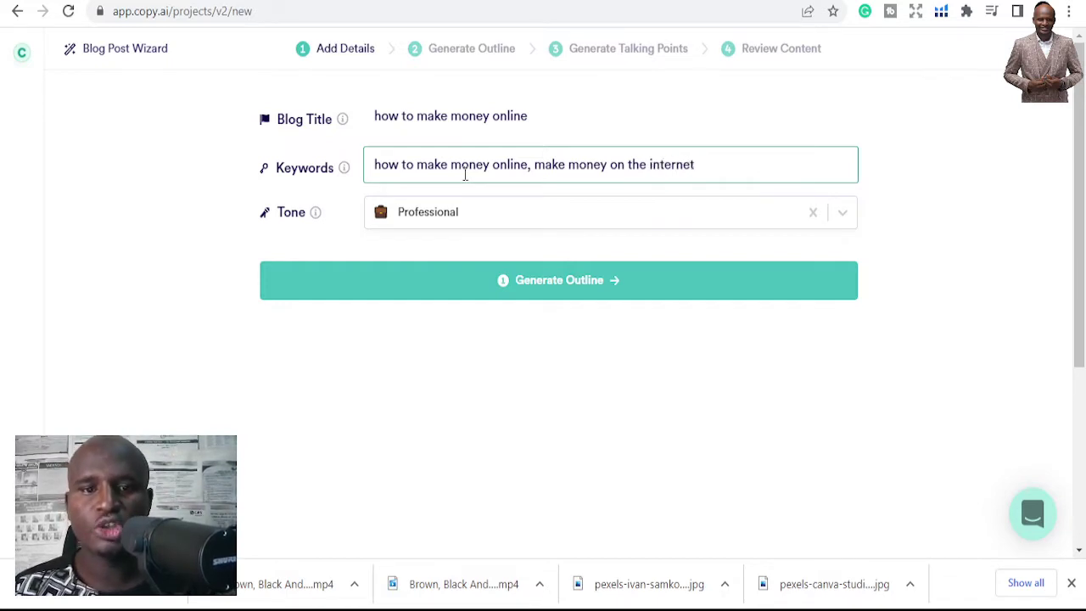
pyautogui.click(561, 289)
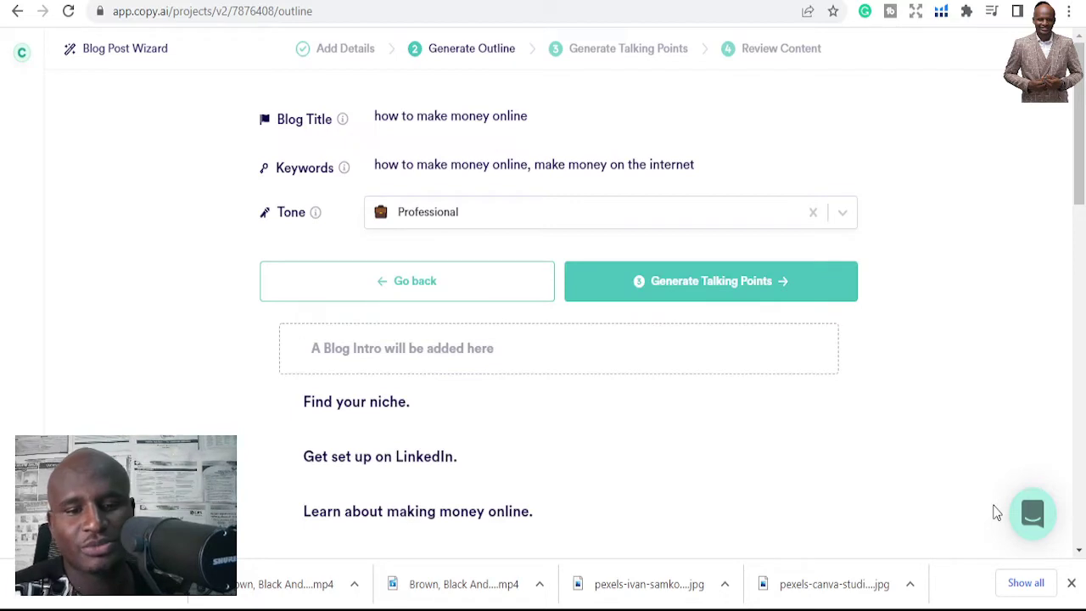
# Review the sections of the generated blog outline and regenerate all of them.
pyautogui.scroll(-2, 916, 475)
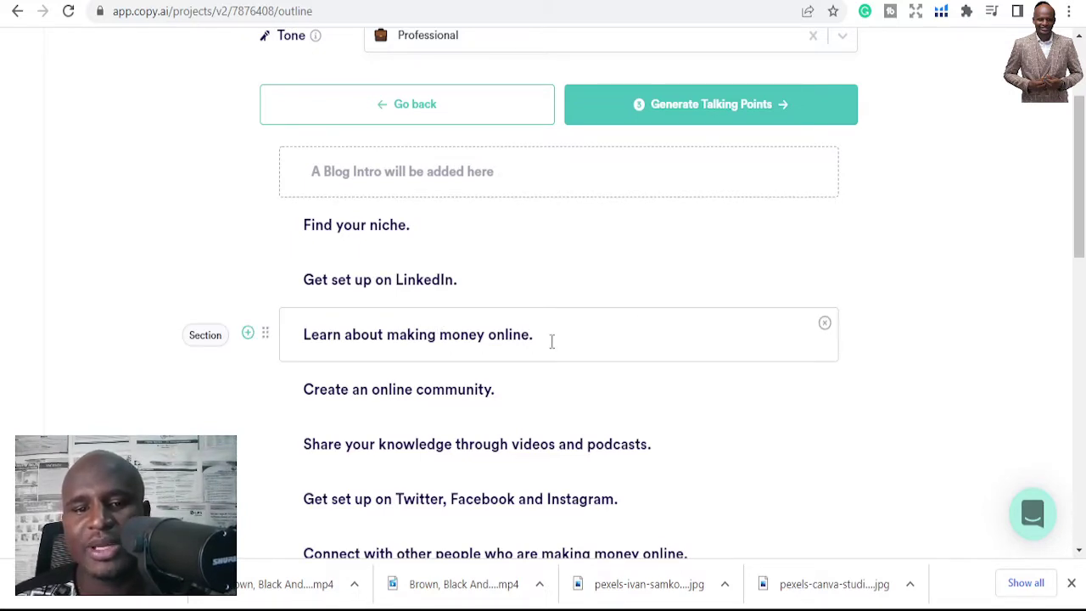
pyautogui.scroll(-1, 552, 340)
pyautogui.scroll(-1, 535, 307)
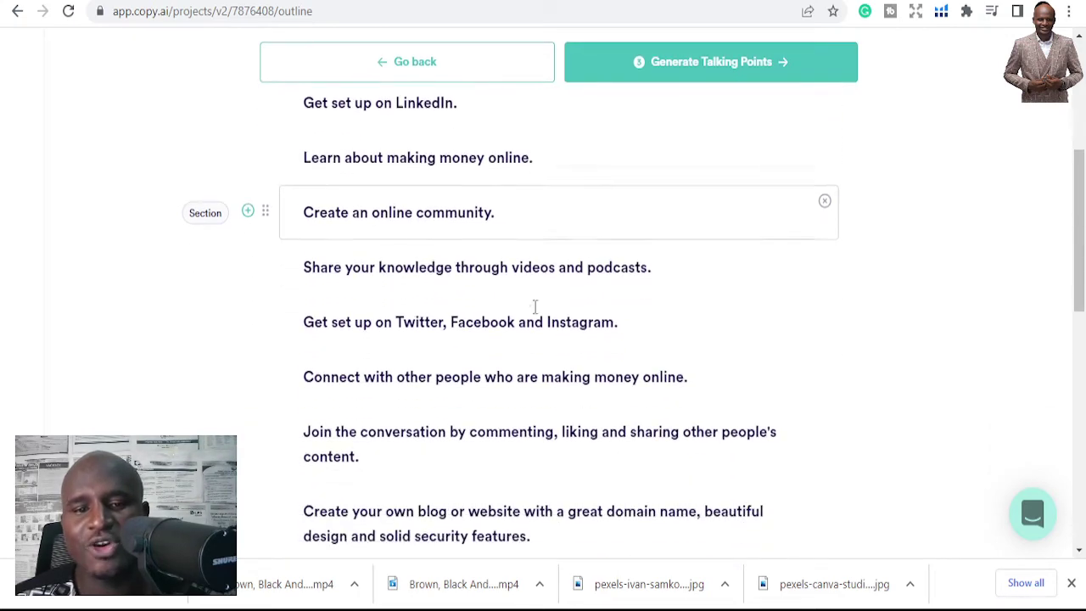
pyautogui.scroll(-2, 444, 344)
pyautogui.scroll(-2, 445, 339)
pyautogui.scroll(6, 446, 335)
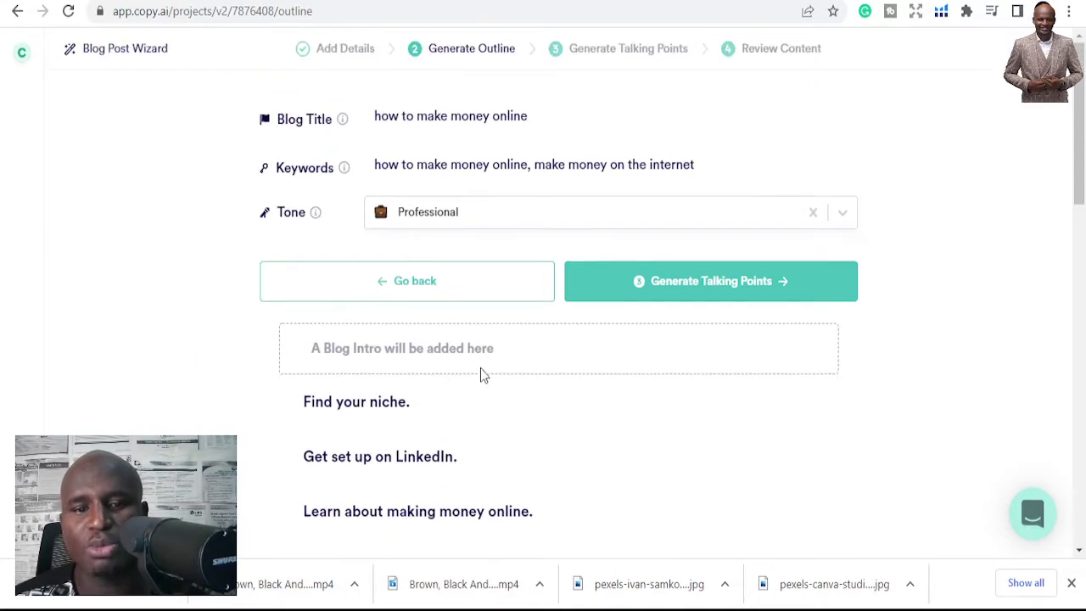
pyautogui.scroll(-10, 514, 381)
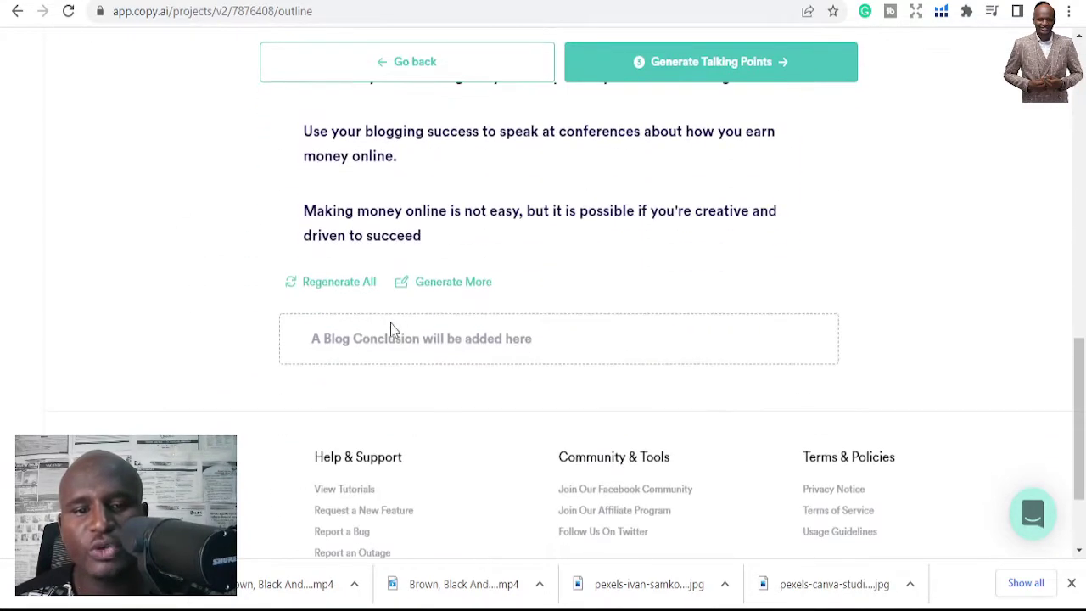
pyautogui.click(340, 285)
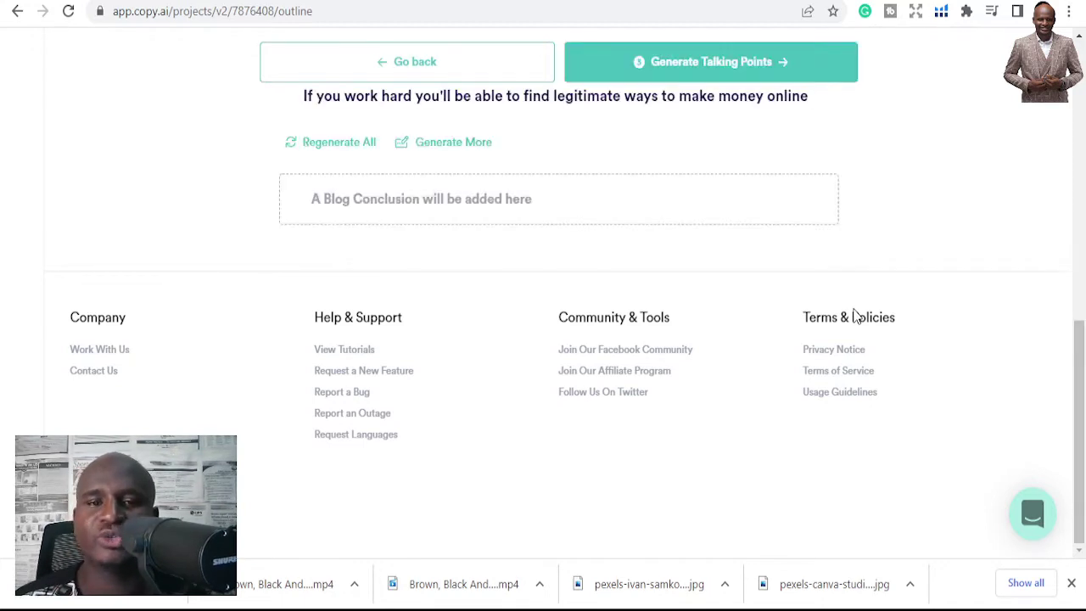
# Check the regenerated outline sections for the blog post and regenerate the whole outline once more.
pyautogui.scroll(7, 855, 315)
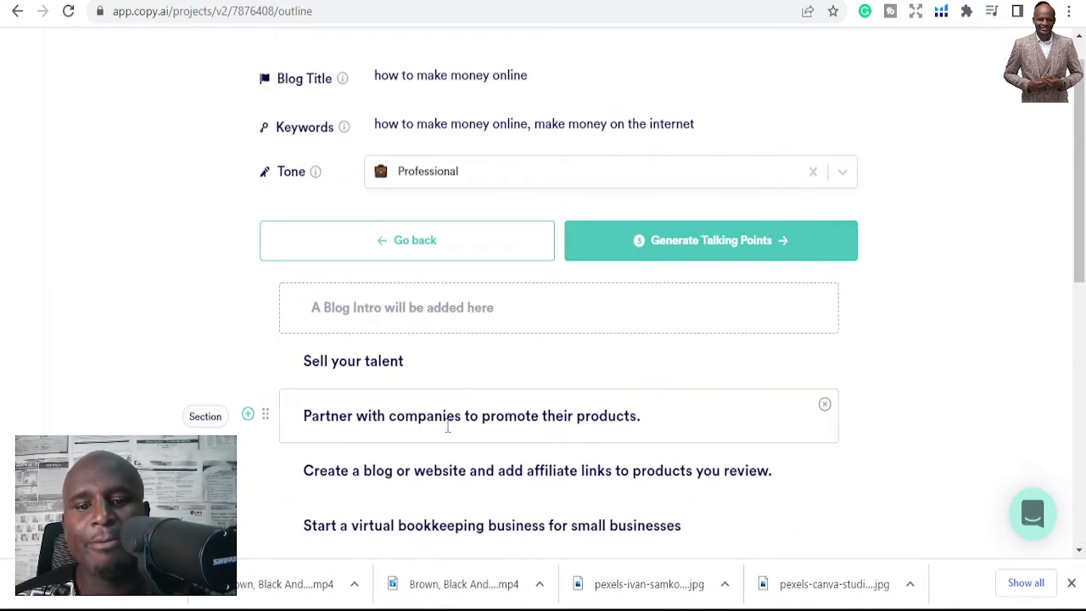
pyautogui.scroll(-3, 569, 441)
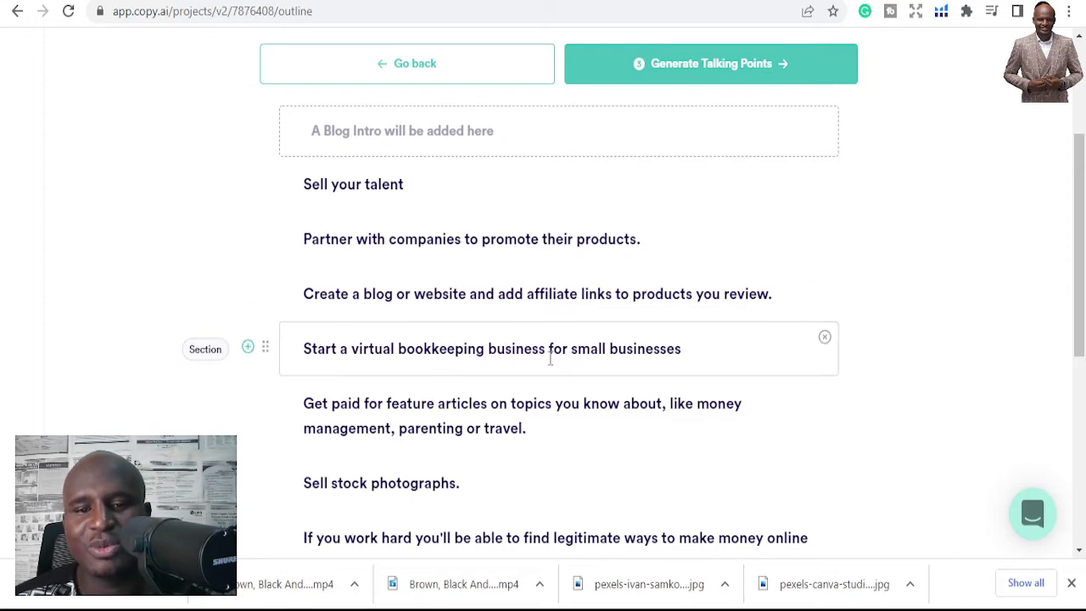
pyautogui.scroll(-1, 502, 432)
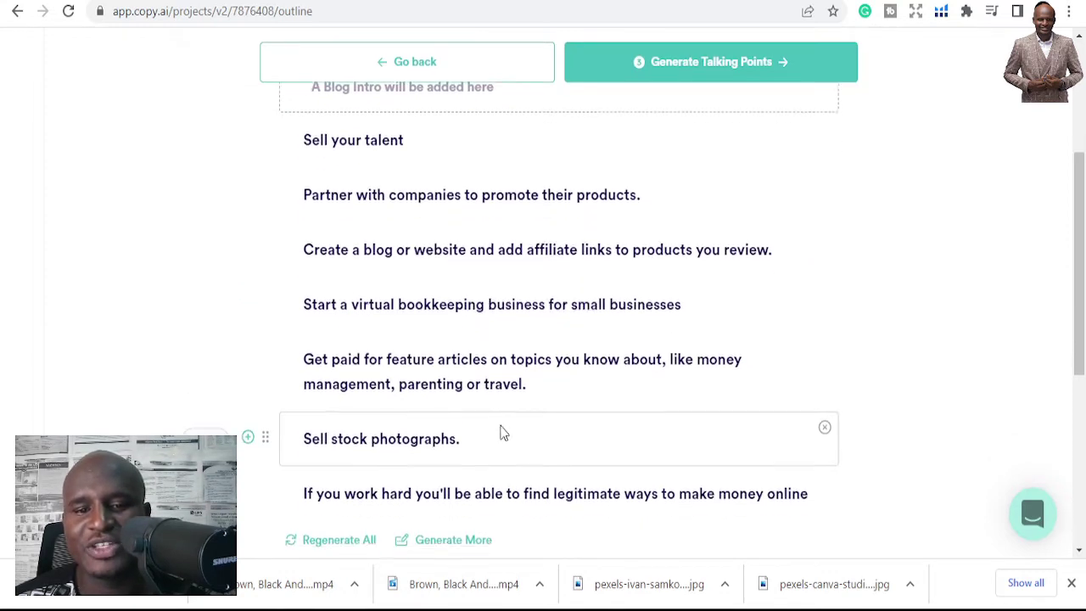
pyautogui.scroll(-3, 495, 417)
pyautogui.scroll(1, 424, 407)
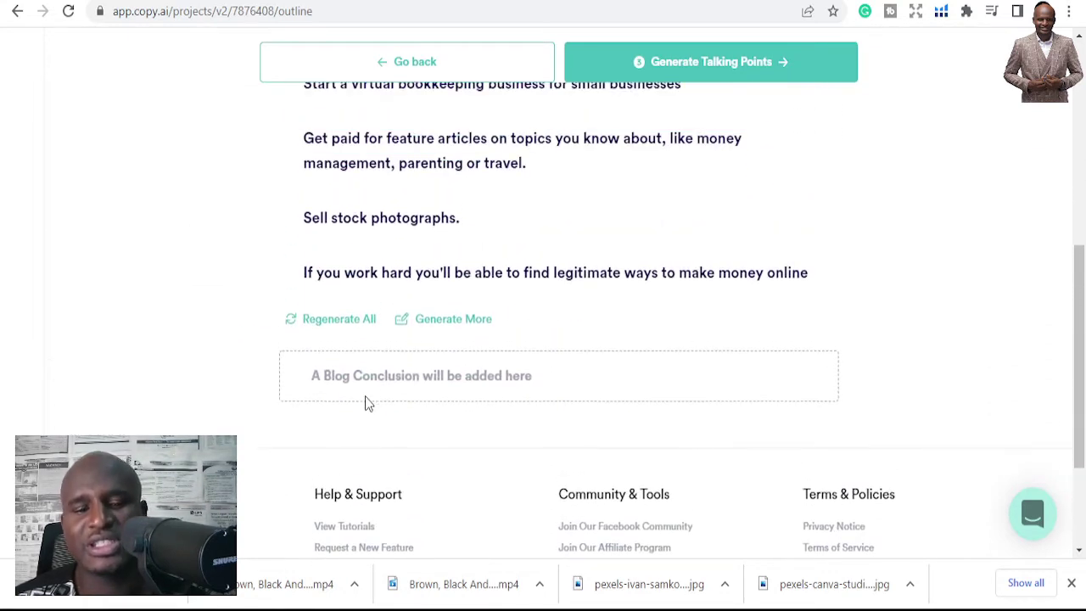
pyautogui.click(306, 322)
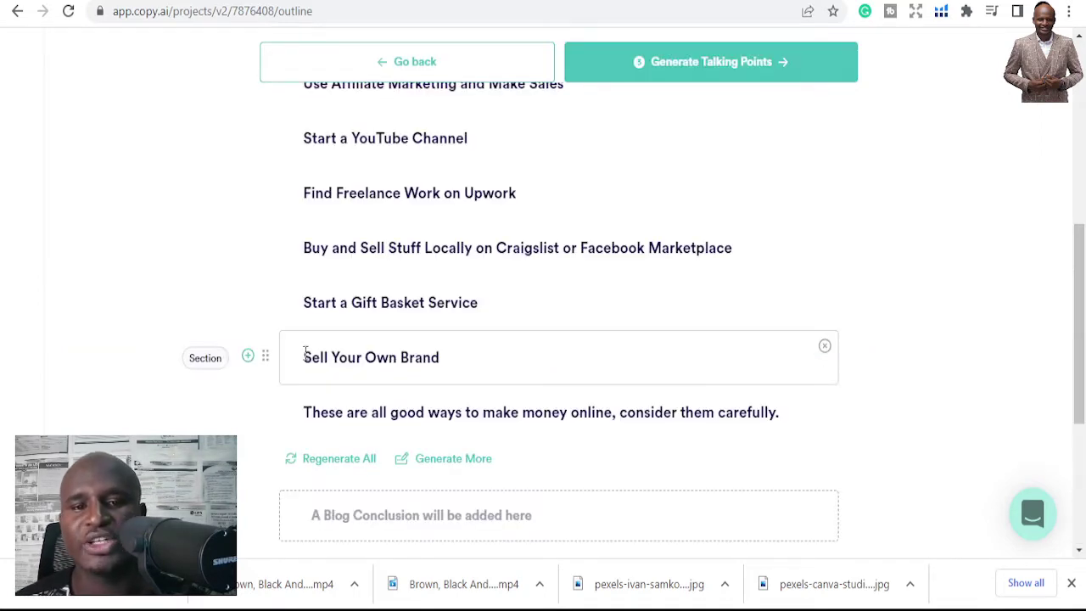
# Check the new outline from the domain names section onward and generate talking points for its sections.
pyautogui.scroll(3, 306, 352)
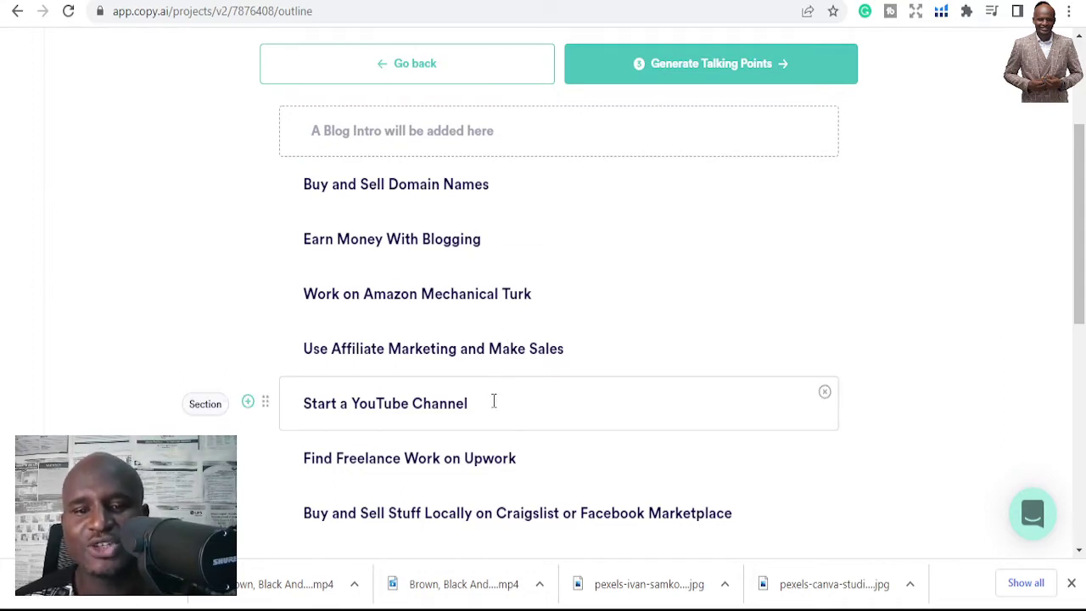
pyautogui.scroll(-3, 494, 401)
pyautogui.scroll(3, 439, 417)
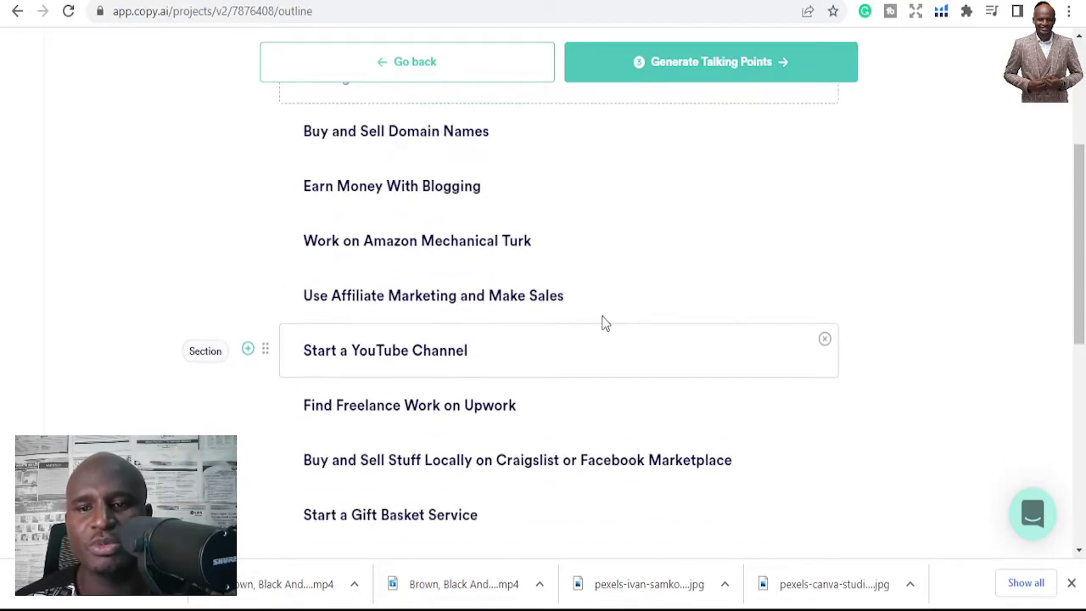
pyautogui.click(743, 73)
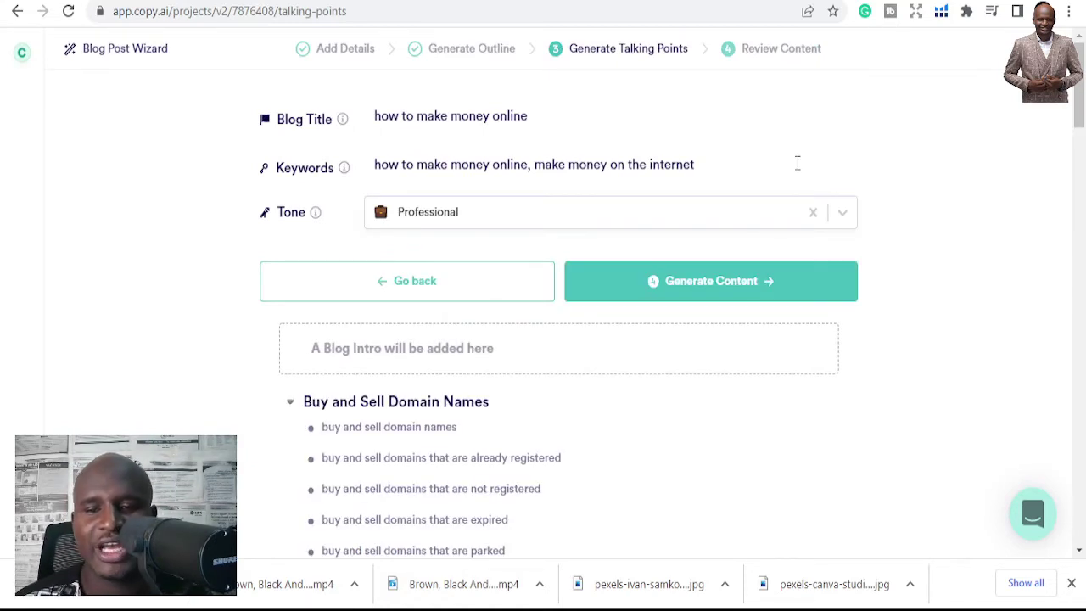
# Review the talking points under each outline section and generate the blog content from them.
pyautogui.scroll(-8, 762, 246)
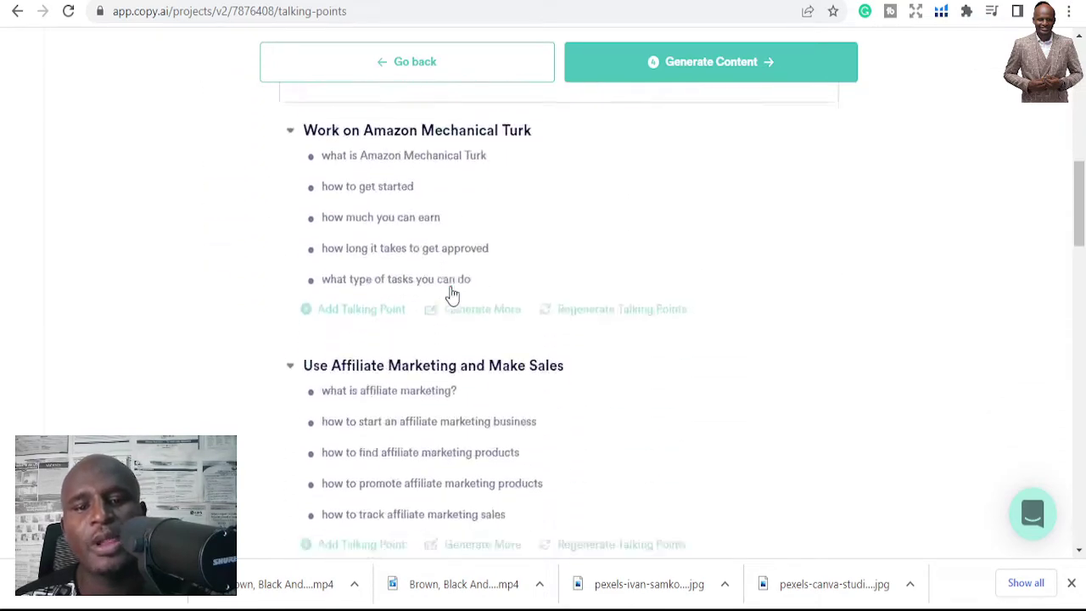
pyautogui.scroll(-8, 453, 293)
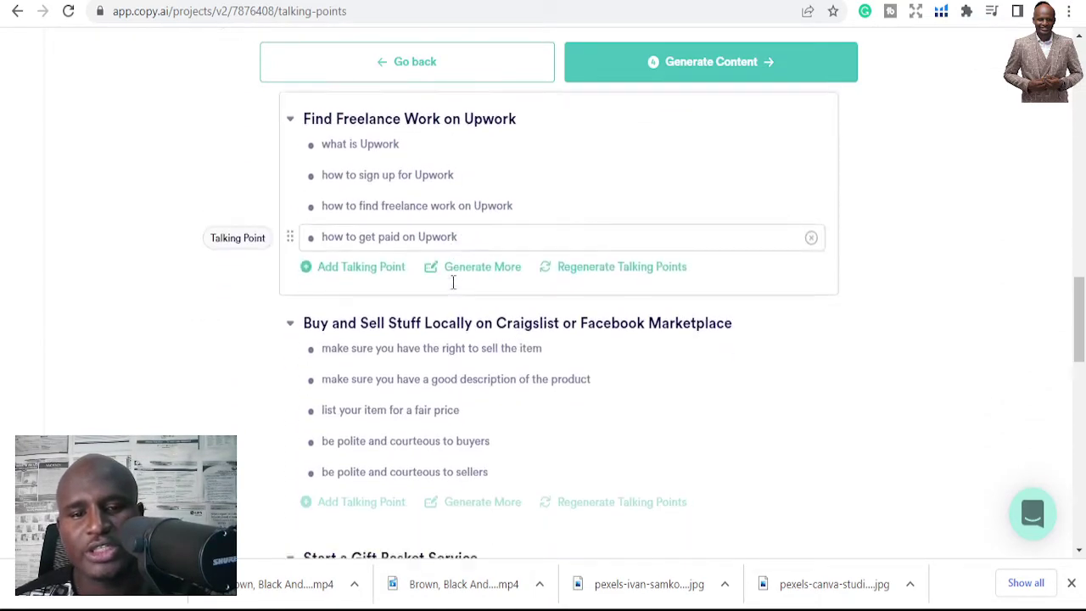
pyautogui.scroll(-2, 452, 284)
pyautogui.scroll(-4, 462, 339)
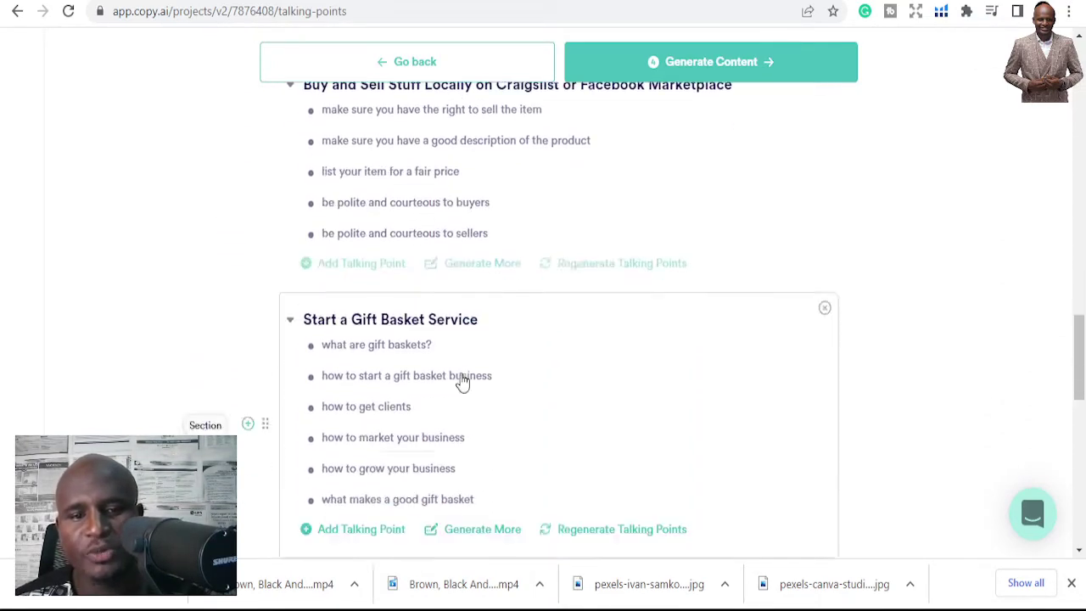
pyautogui.scroll(16, 461, 377)
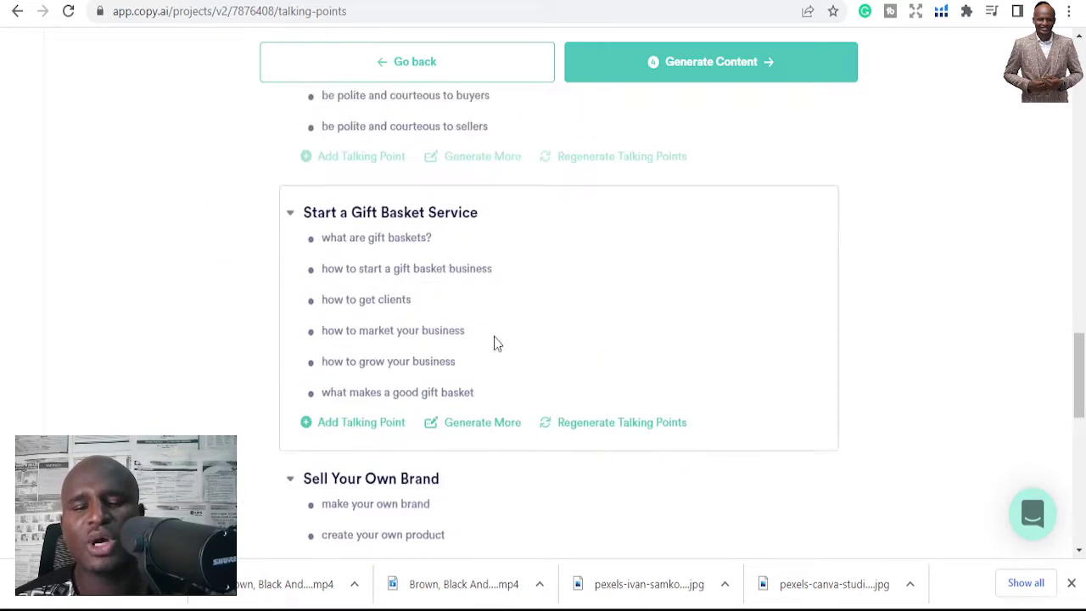
pyautogui.click(737, 77)
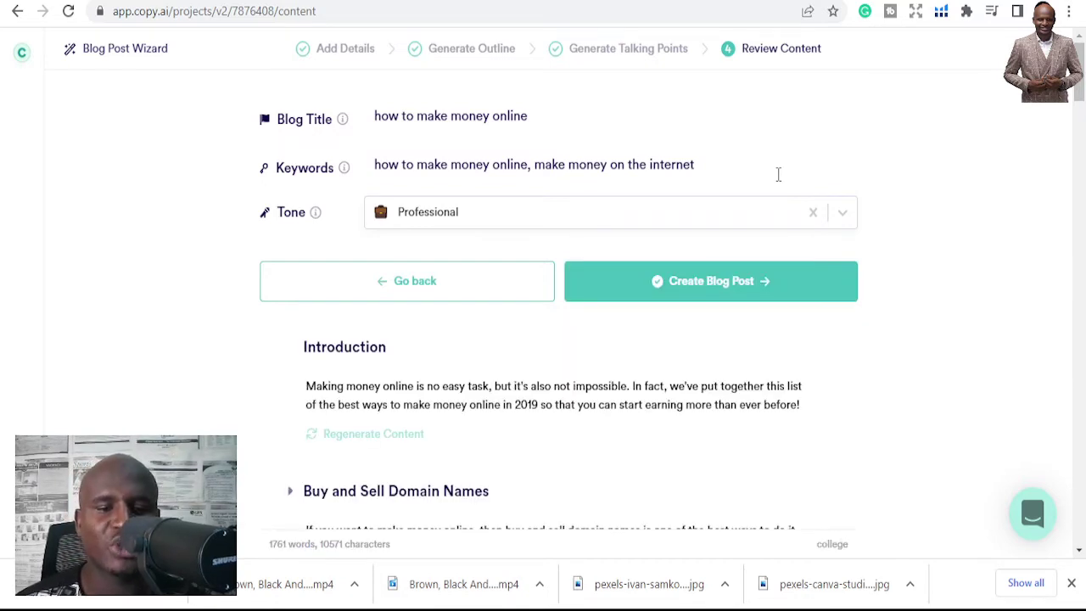
# Regenerate the content of the Introduction section four times, reading each new version.
pyautogui.scroll(-1, 623, 255)
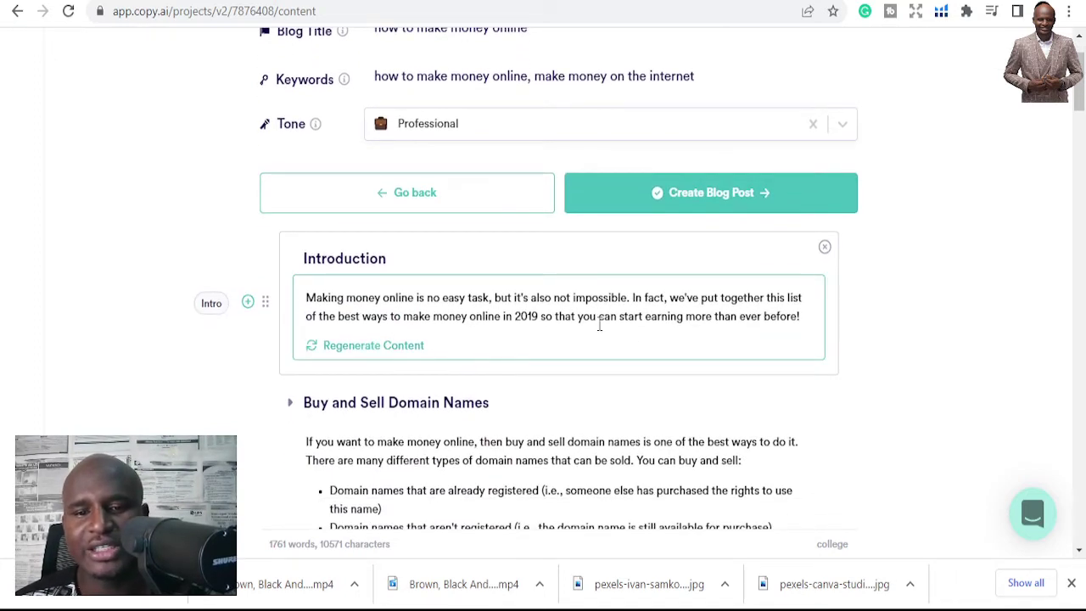
pyautogui.click(397, 348)
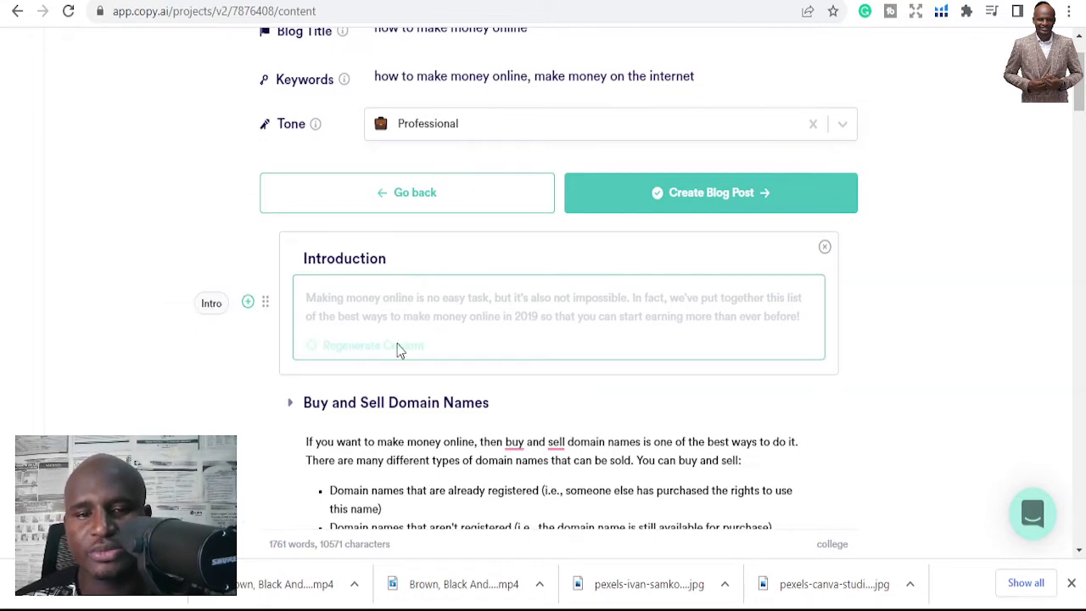
pyautogui.scroll(-1, 488, 327)
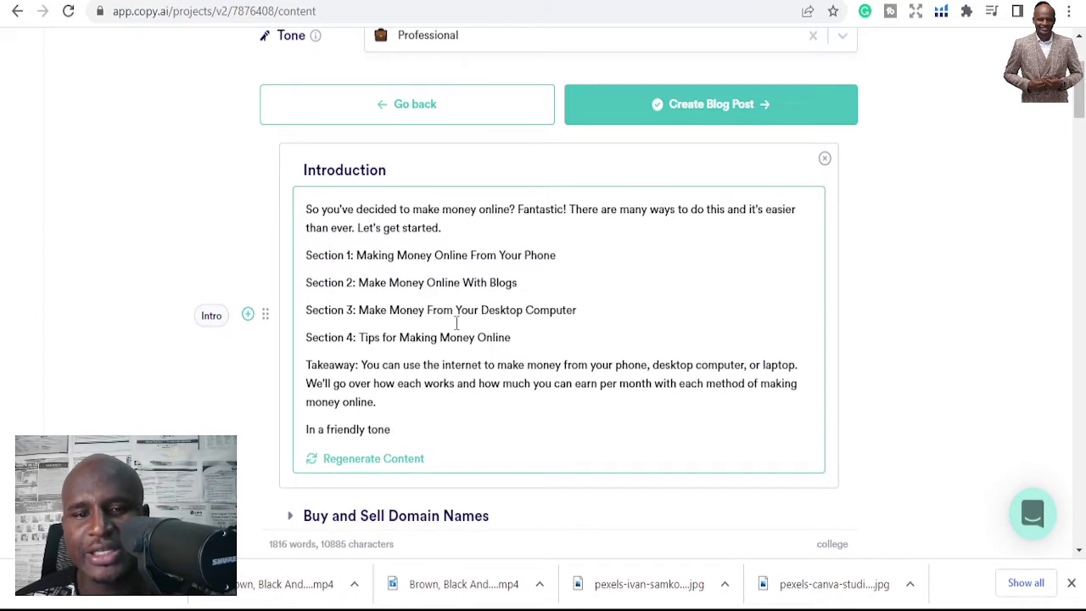
pyautogui.scroll(1, 484, 321)
pyautogui.scroll(-1, 407, 382)
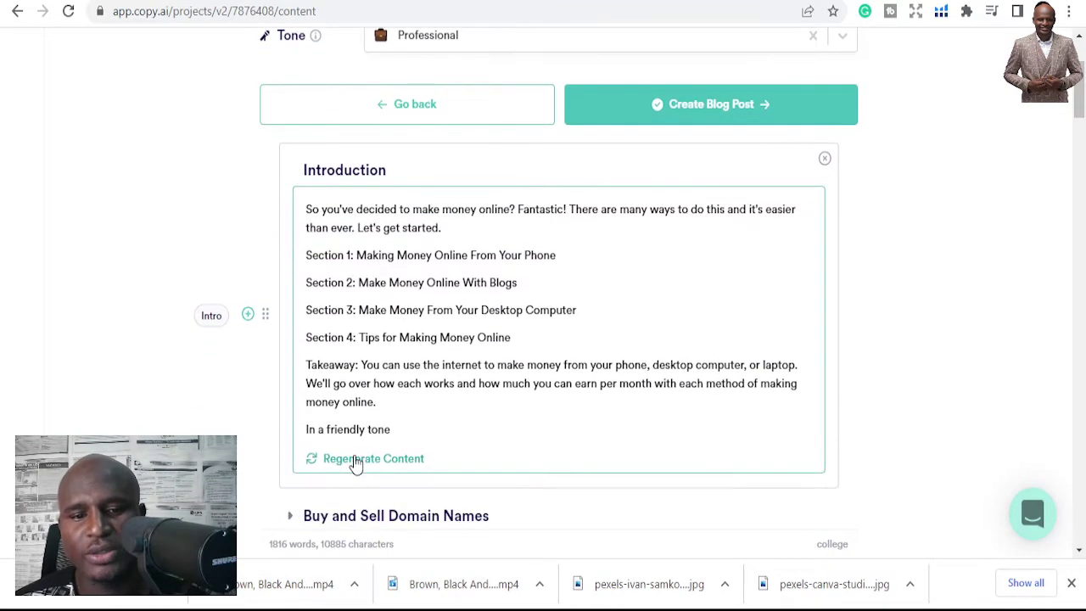
pyautogui.click(354, 461)
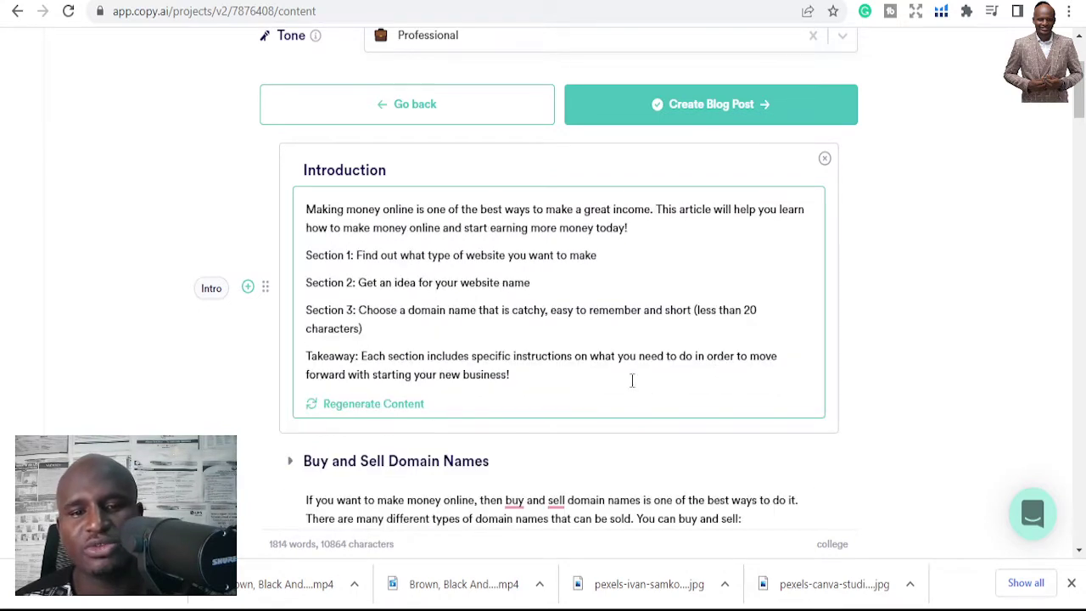
pyautogui.click(350, 407)
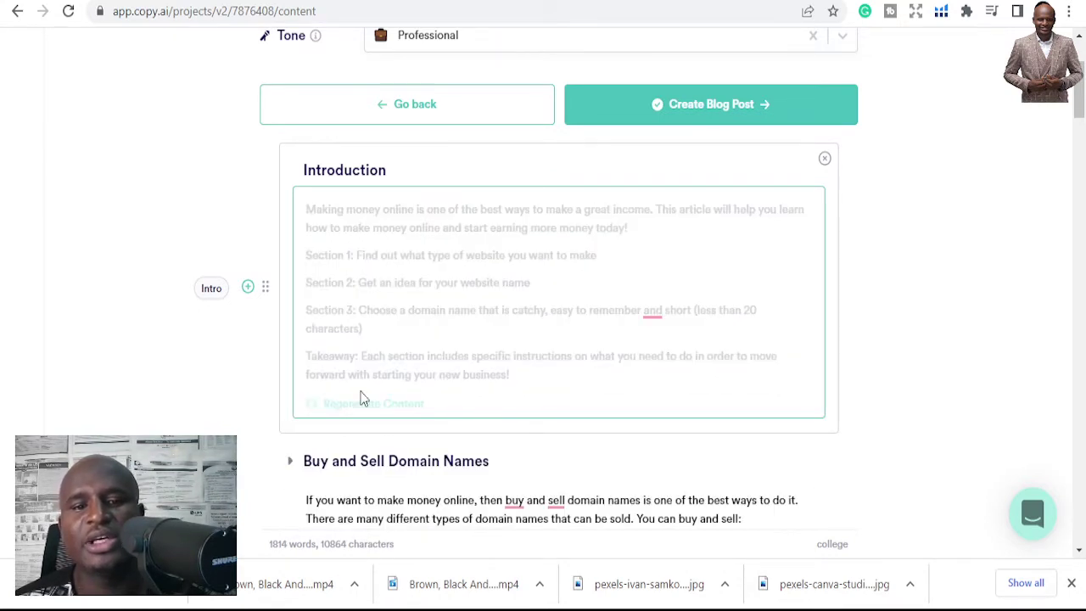
pyautogui.moveTo(658, 322)
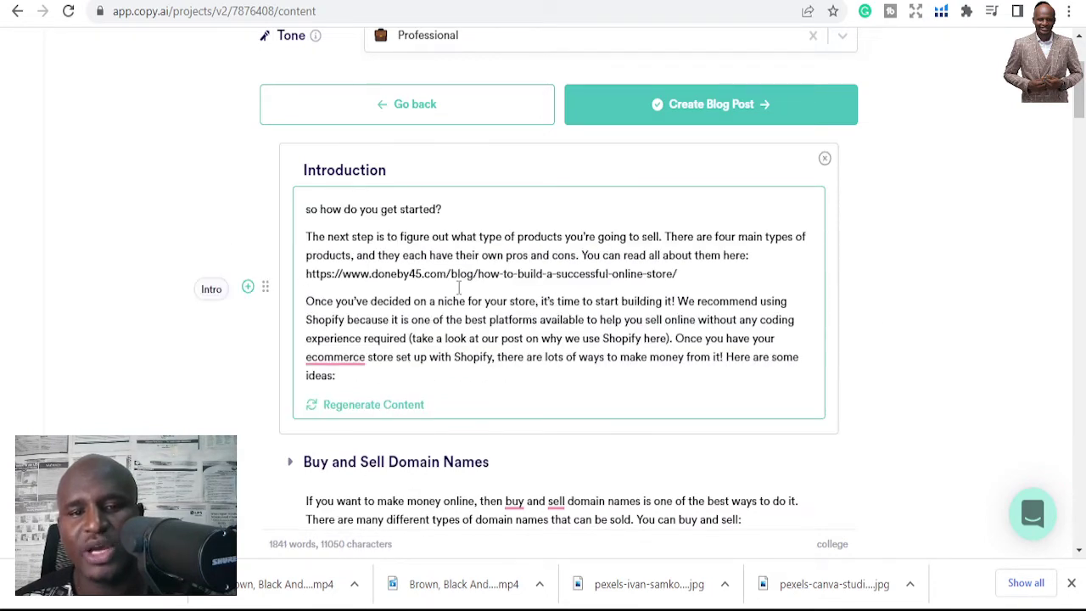
pyautogui.scroll(1, 397, 255)
pyautogui.scroll(-1, 355, 310)
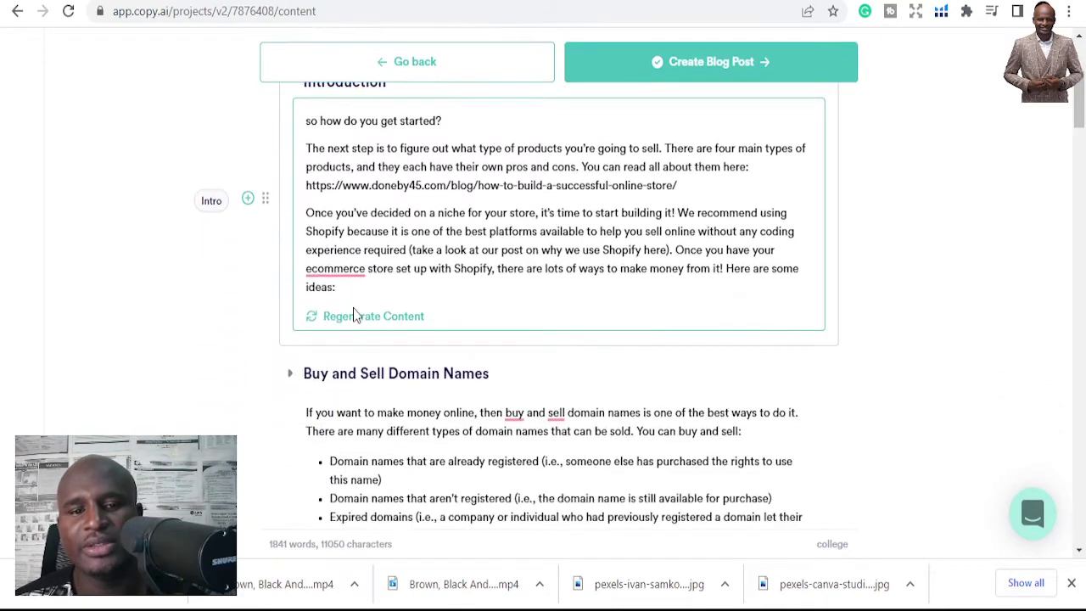
pyautogui.click(355, 316)
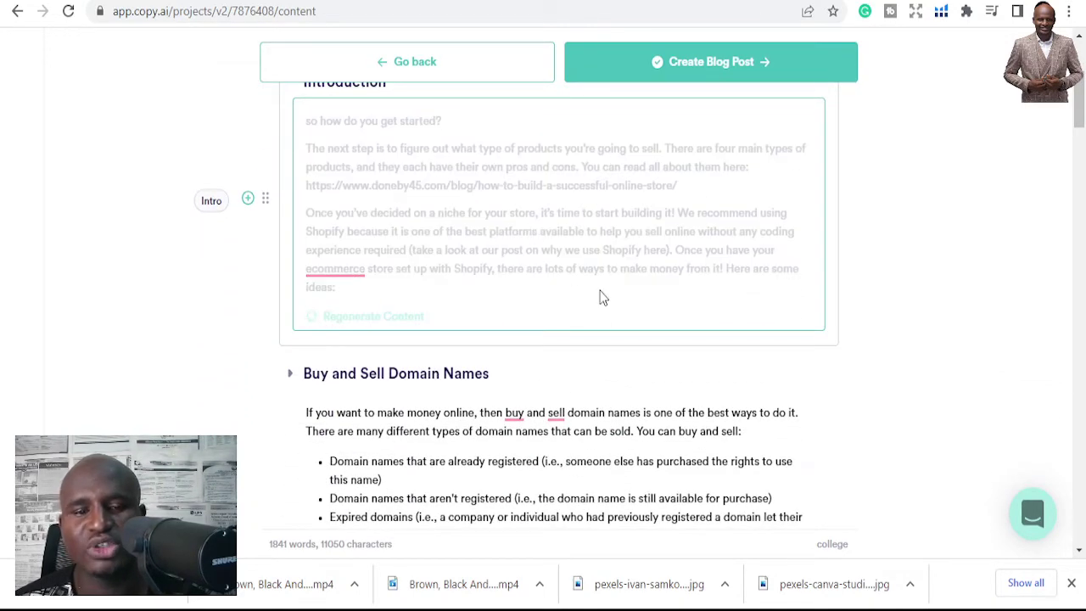
pyautogui.scroll(1, 601, 297)
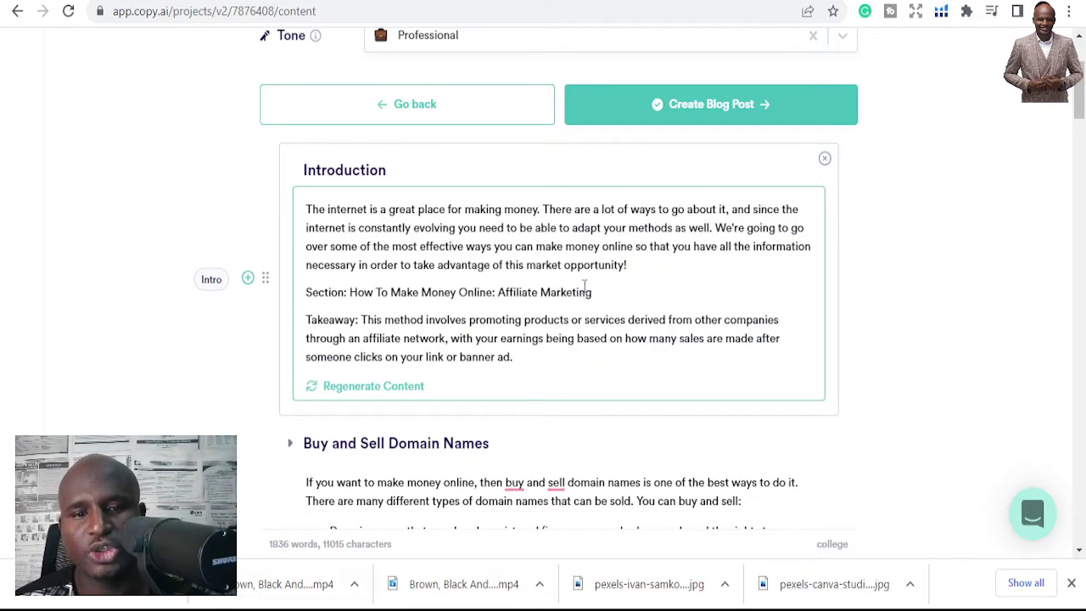
# Review the remaining generated sections down to the Conclusion and create the blog post.
pyautogui.scroll(-3, 309, 296)
pyautogui.scroll(-8, 337, 241)
pyautogui.scroll(-16, 399, 244)
pyautogui.scroll(3, 431, 234)
pyautogui.scroll(2, 434, 234)
pyautogui.scroll(-2, 437, 236)
pyautogui.scroll(-10, 439, 239)
pyautogui.scroll(-12, 439, 239)
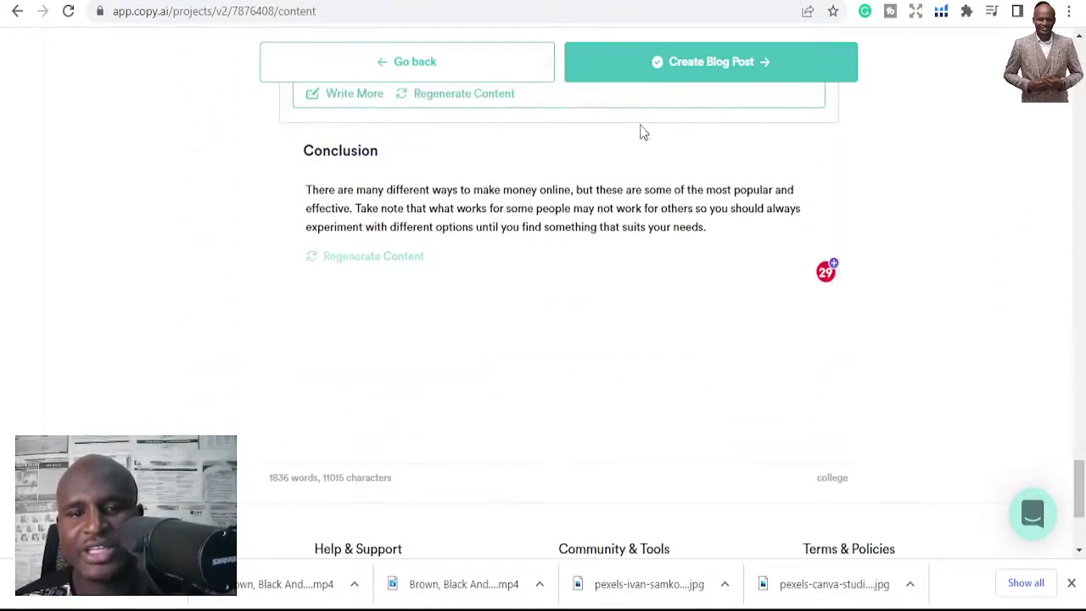
pyautogui.click(679, 68)
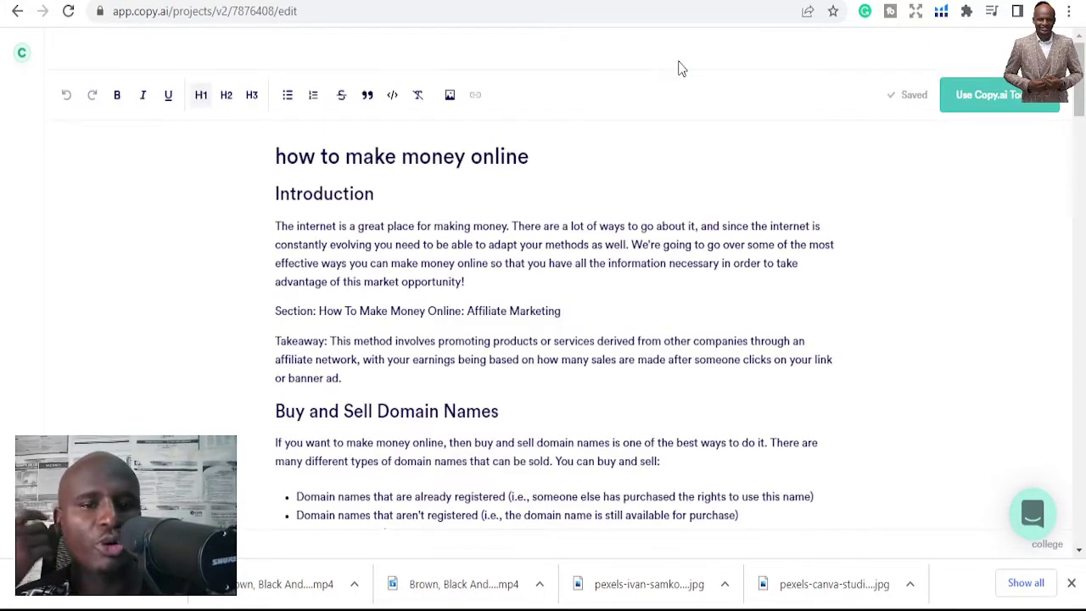
# Read through the finished blog post in the editor and select its entire text.
pyautogui.scroll(-4, 567, 274)
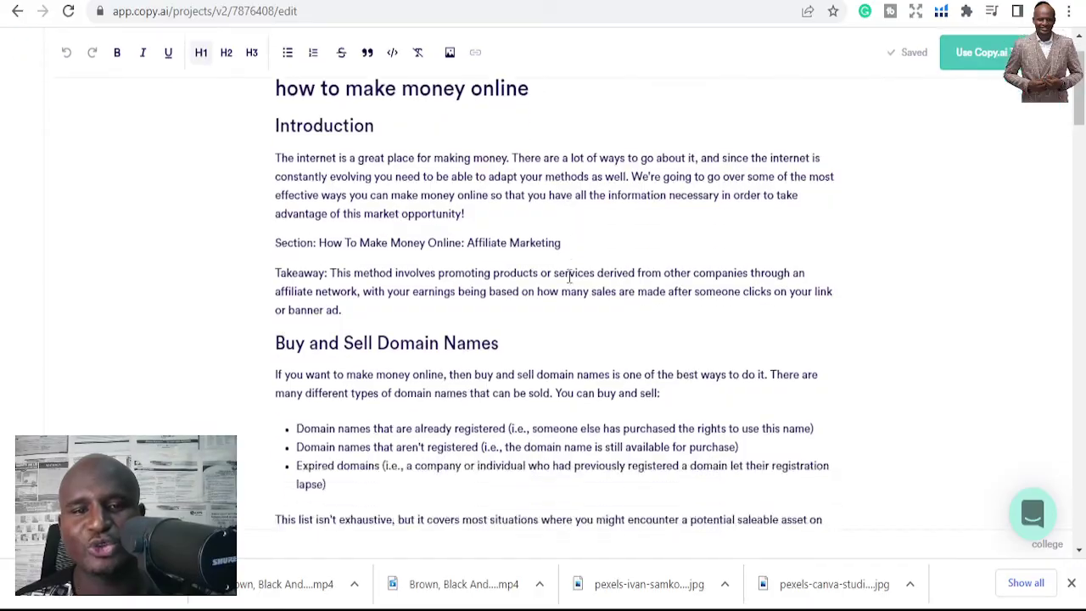
pyautogui.scroll(3, 568, 275)
pyautogui.scroll(-2, 455, 281)
pyautogui.scroll(-15, 455, 280)
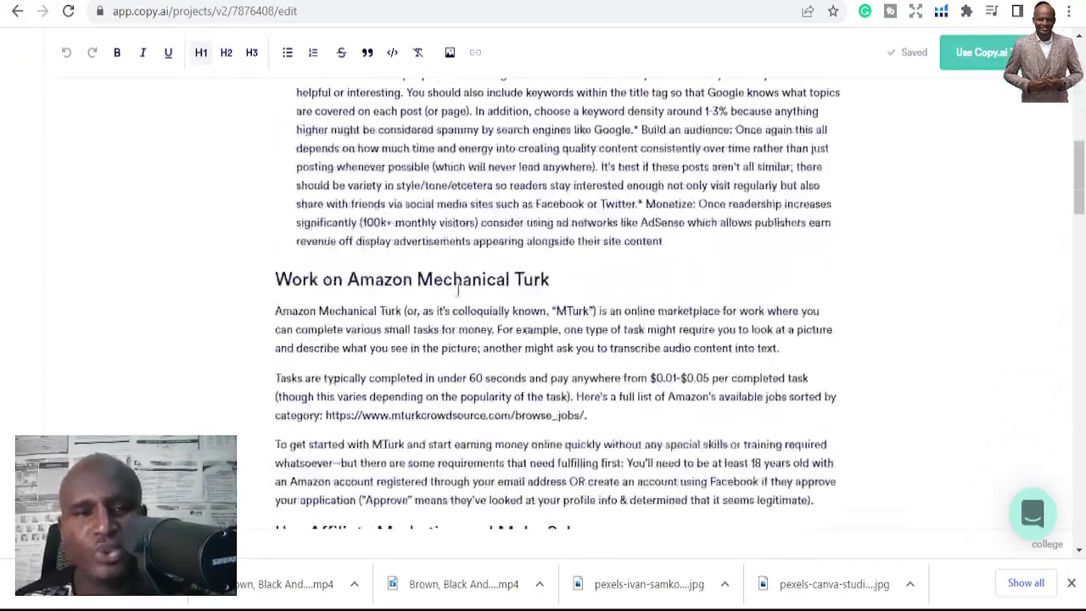
pyautogui.scroll(-15, 465, 306)
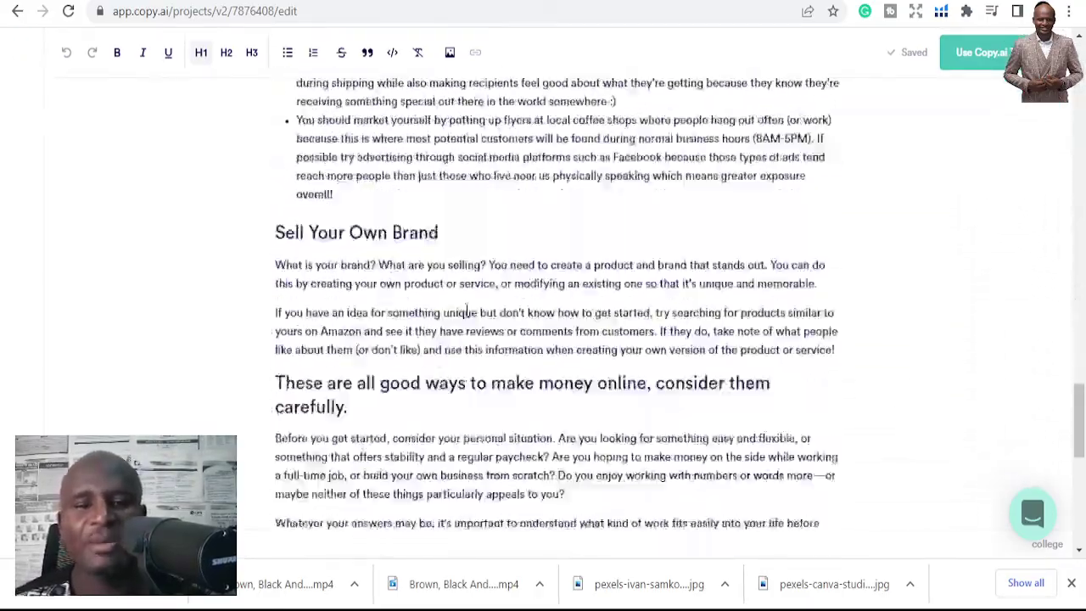
pyautogui.scroll(5, 465, 314)
pyautogui.scroll(4, 450, 306)
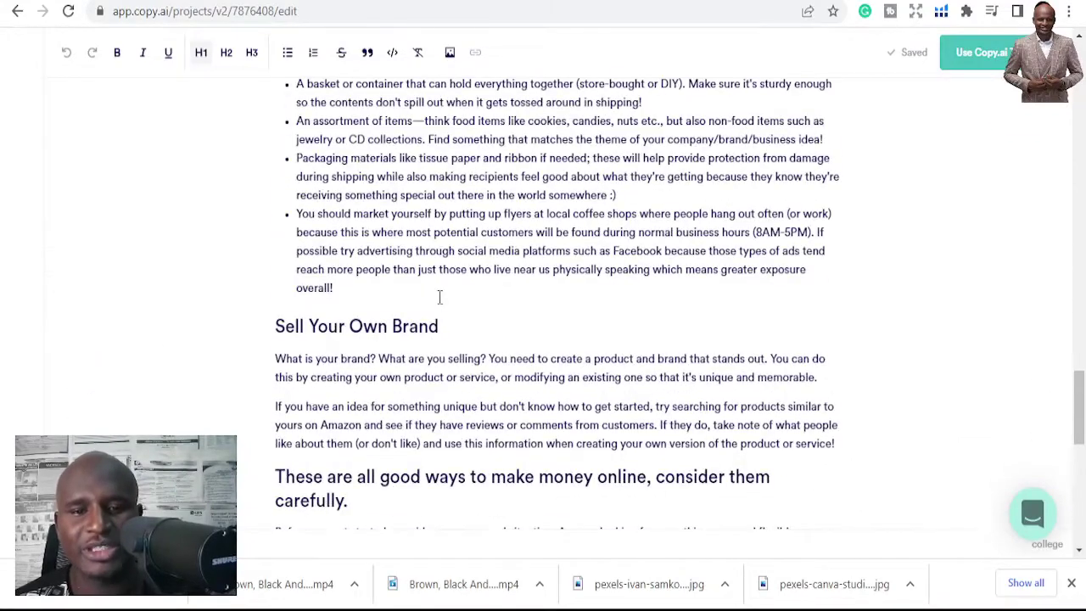
pyautogui.hotkey('ctrl', 'a')
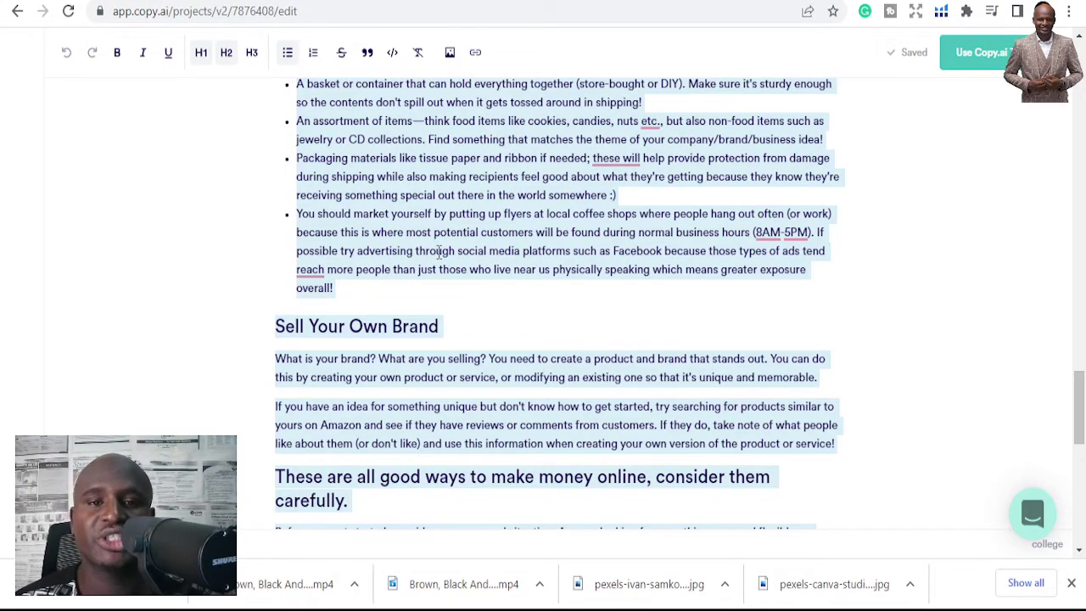
pyautogui.scroll(10, 266, 156)
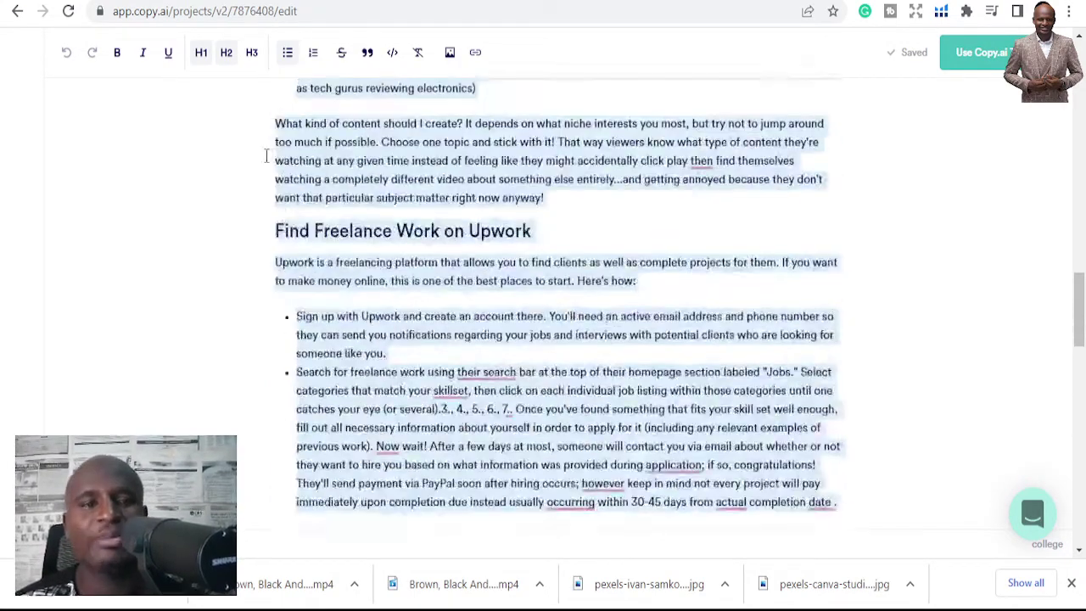
pyautogui.scroll(15, 266, 156)
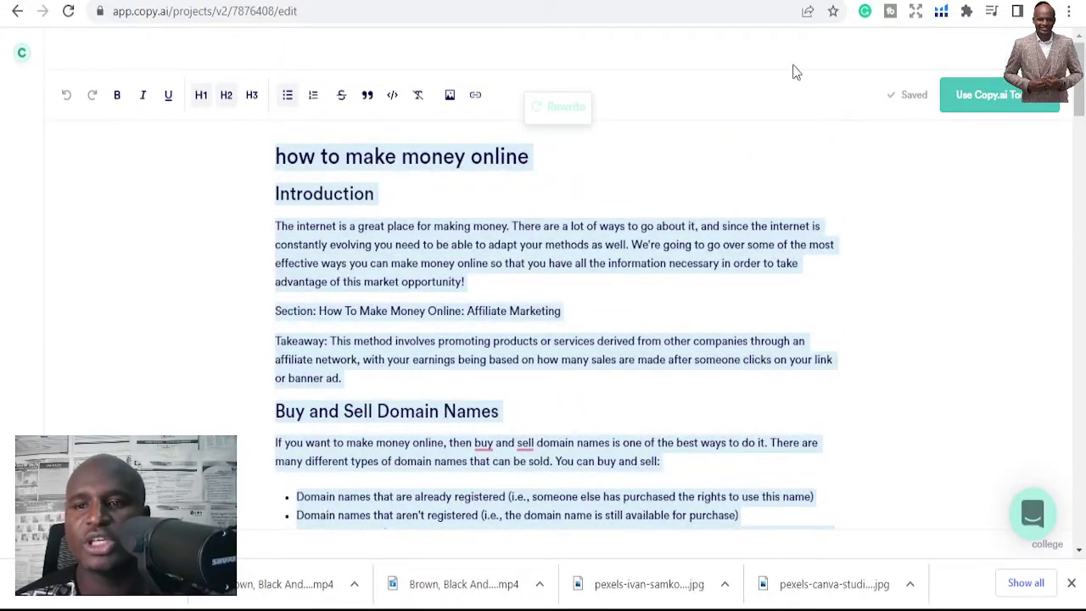
# Return to the dashboard, look over the available tools and open the template library.
pyautogui.click(23, 54)
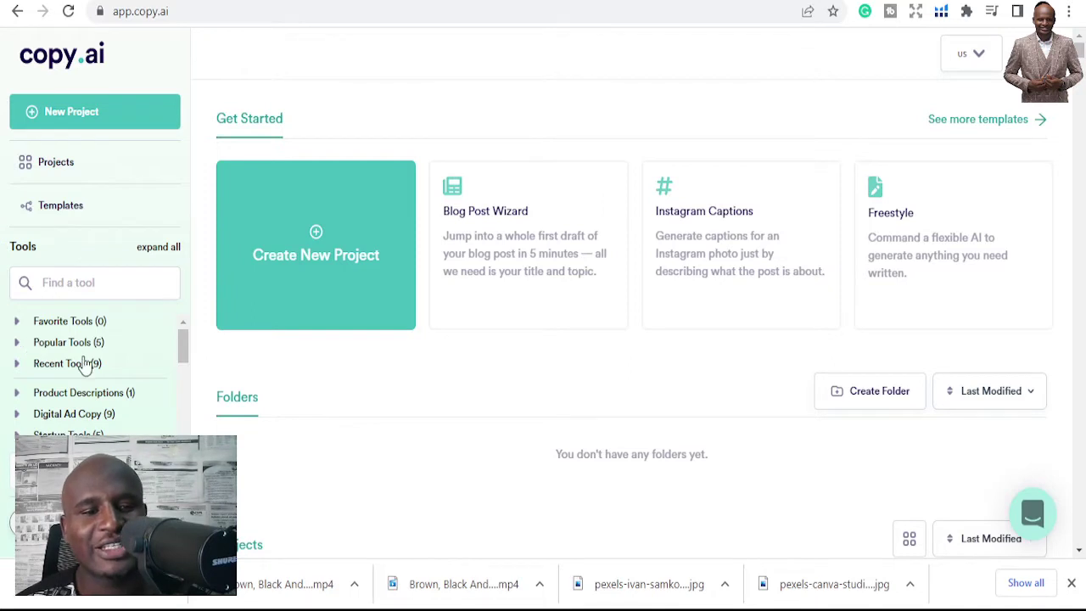
pyautogui.scroll(-3, 117, 396)
pyautogui.scroll(3, 116, 396)
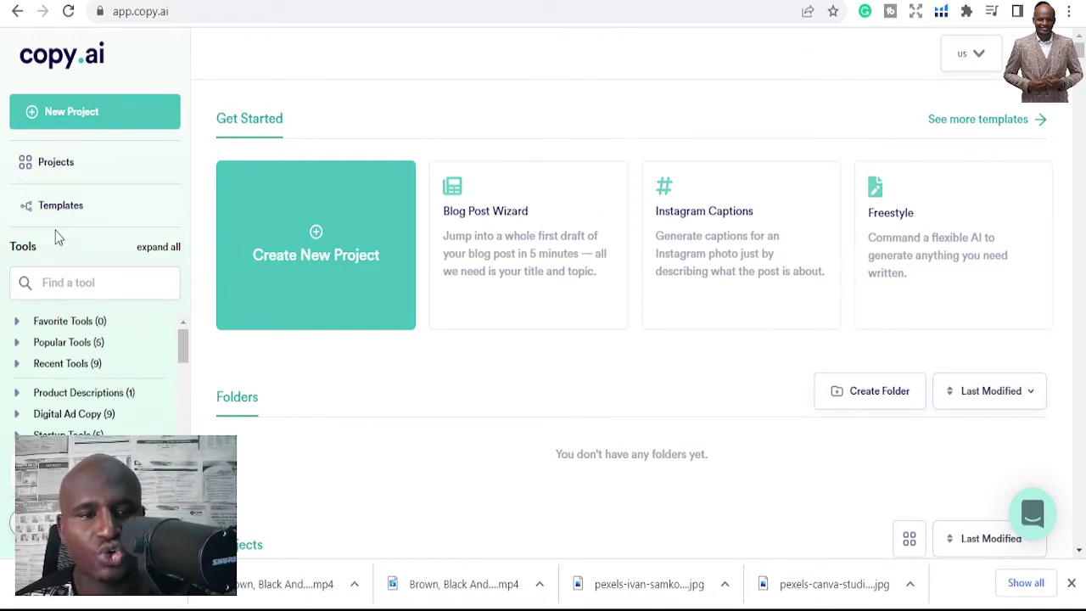
pyautogui.click(62, 208)
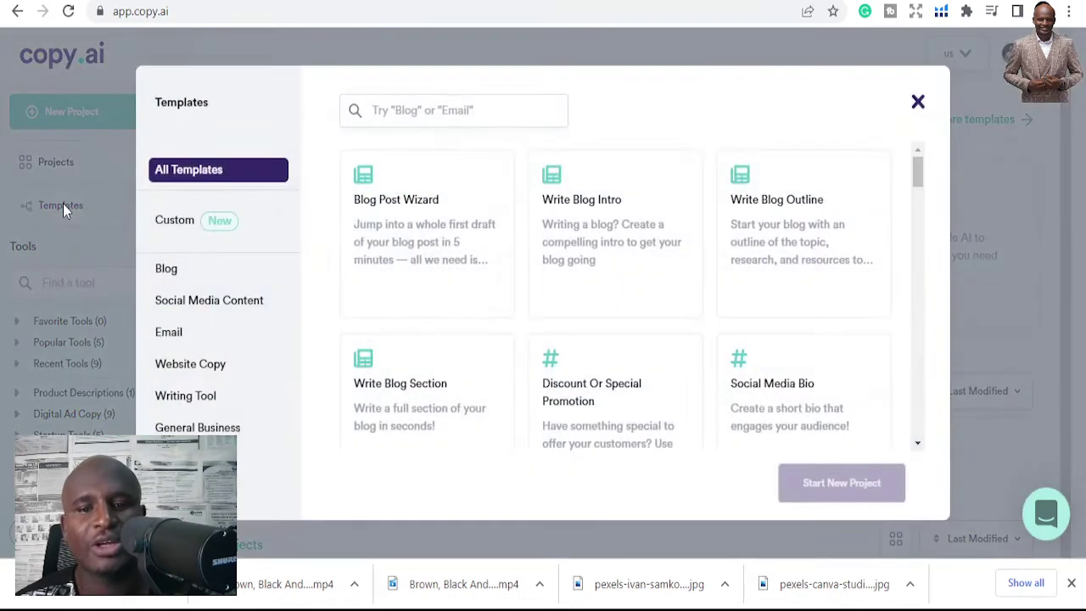
# Browse the template library and start a new project from the Song Lyrics template.
pyautogui.scroll(-10, 497, 290)
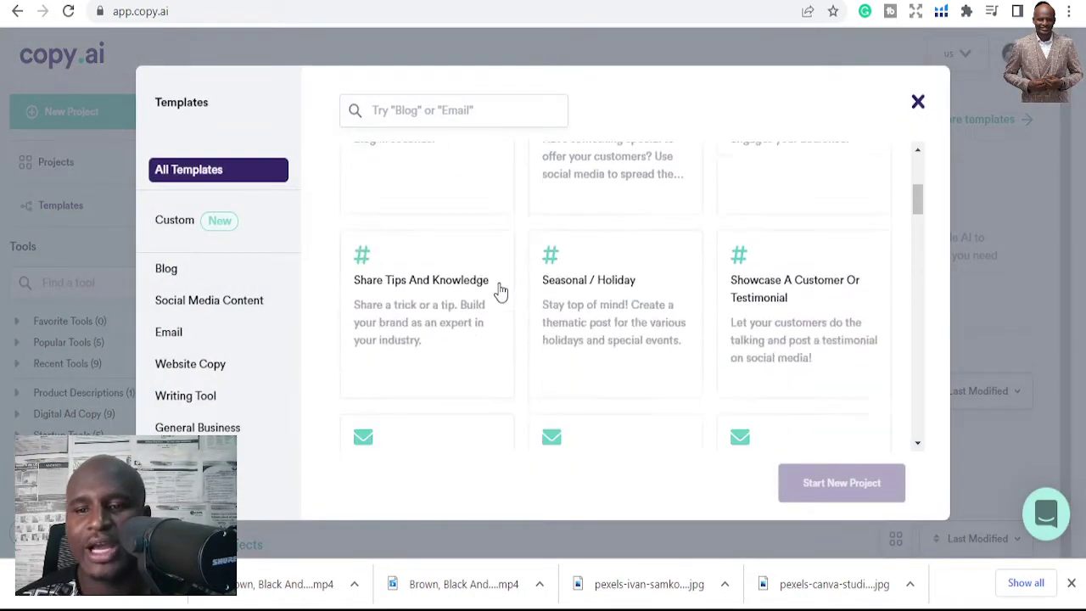
pyautogui.scroll(-6, 501, 291)
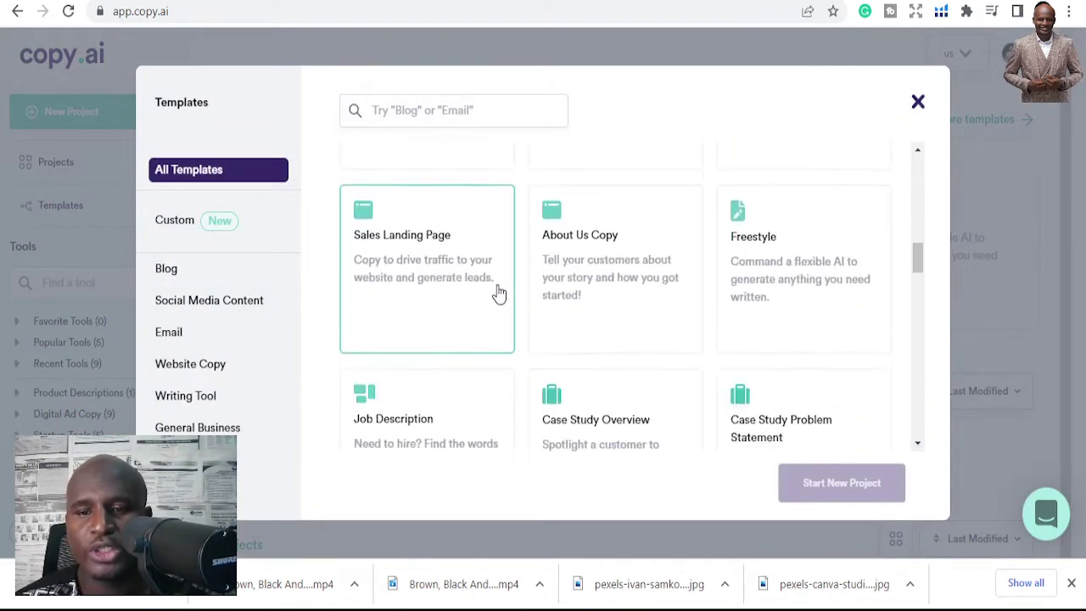
pyautogui.scroll(-8, 499, 290)
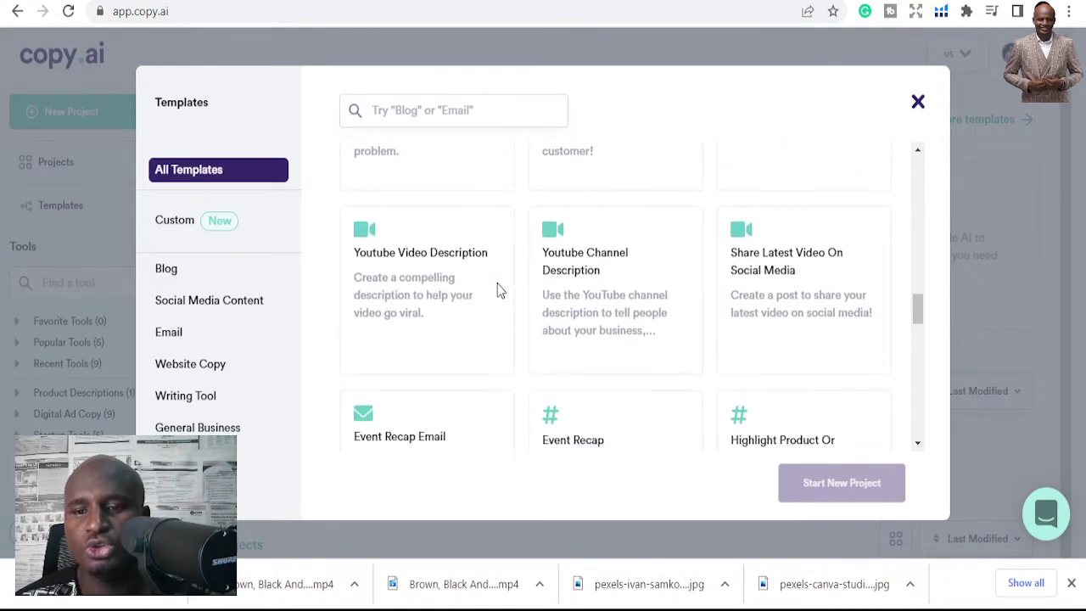
pyautogui.scroll(-8, 499, 290)
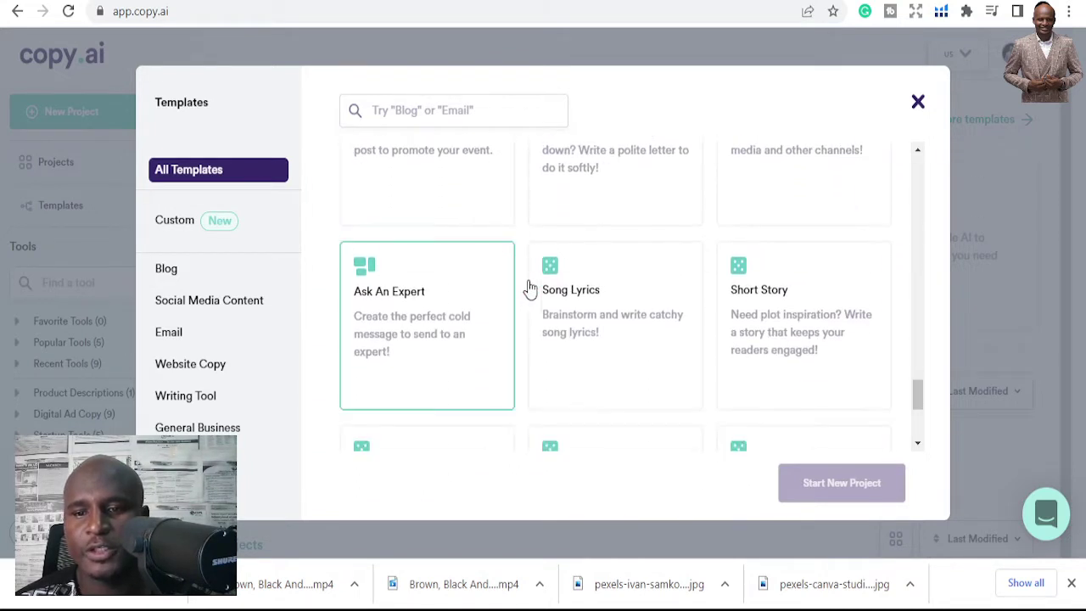
pyautogui.click(607, 303)
pyautogui.click(843, 486)
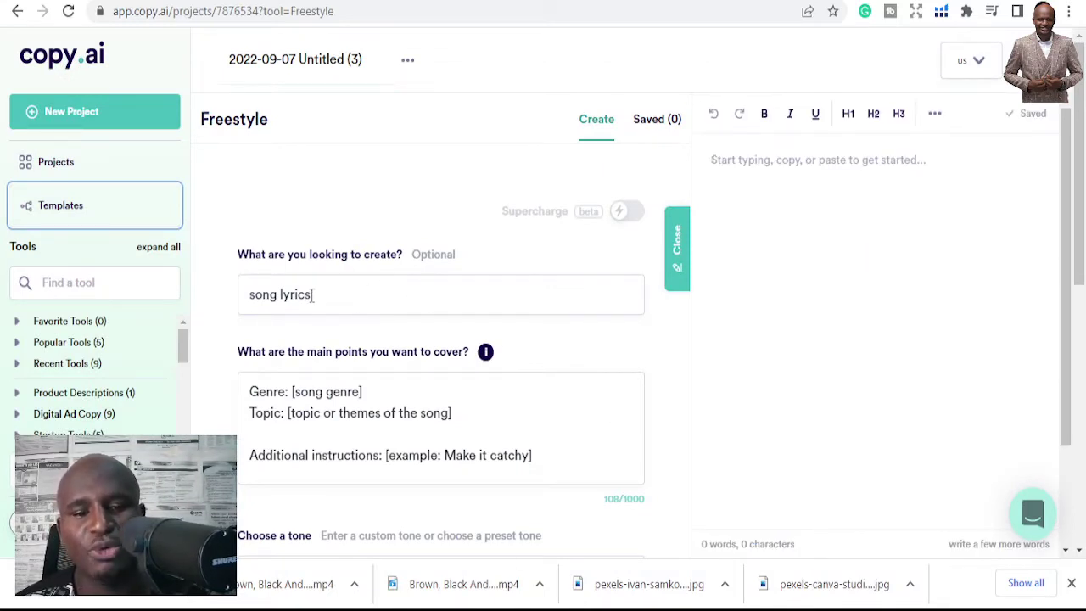
# Set the tone of the song lyrics to Persuasive.
pyautogui.scroll(-2, 432, 410)
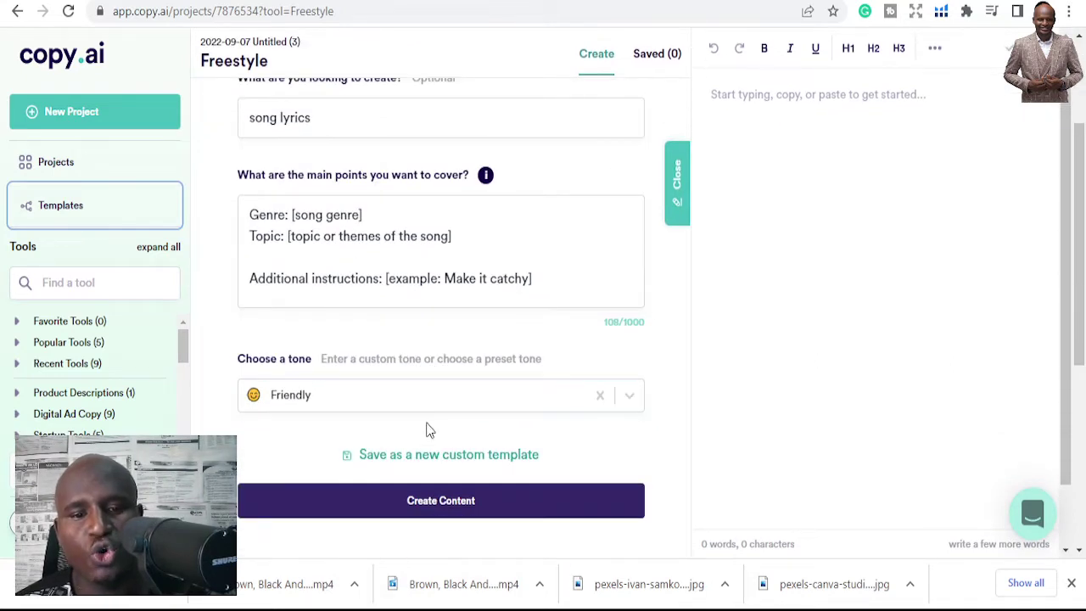
pyautogui.click(426, 399)
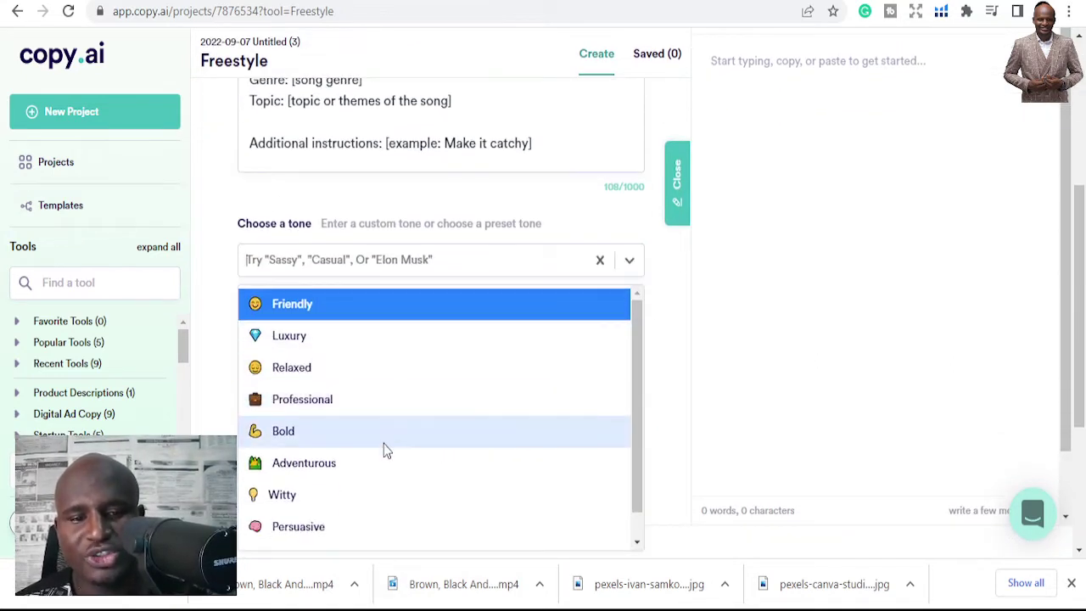
pyautogui.click(381, 524)
# Clear all the prefilled genre, topic and additional instructions text from the main points to cover.
pyautogui.scroll(3, 380, 334)
pyautogui.click(382, 323)
pyautogui.tripleClick(383, 323)
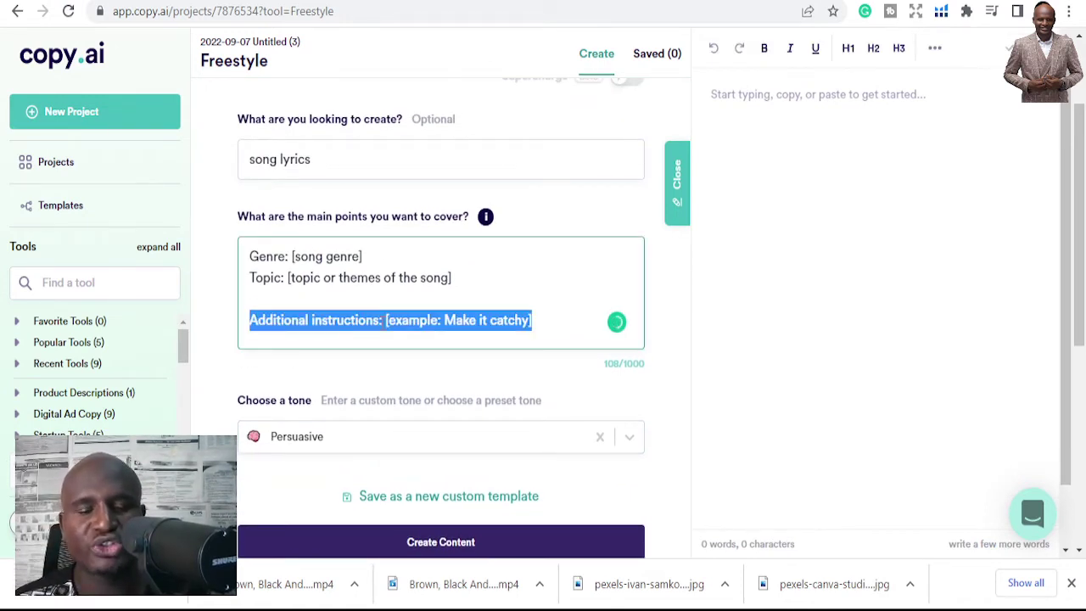
pyautogui.hotkey('ctrl', 'a')
pyautogui.press('BackSpace')
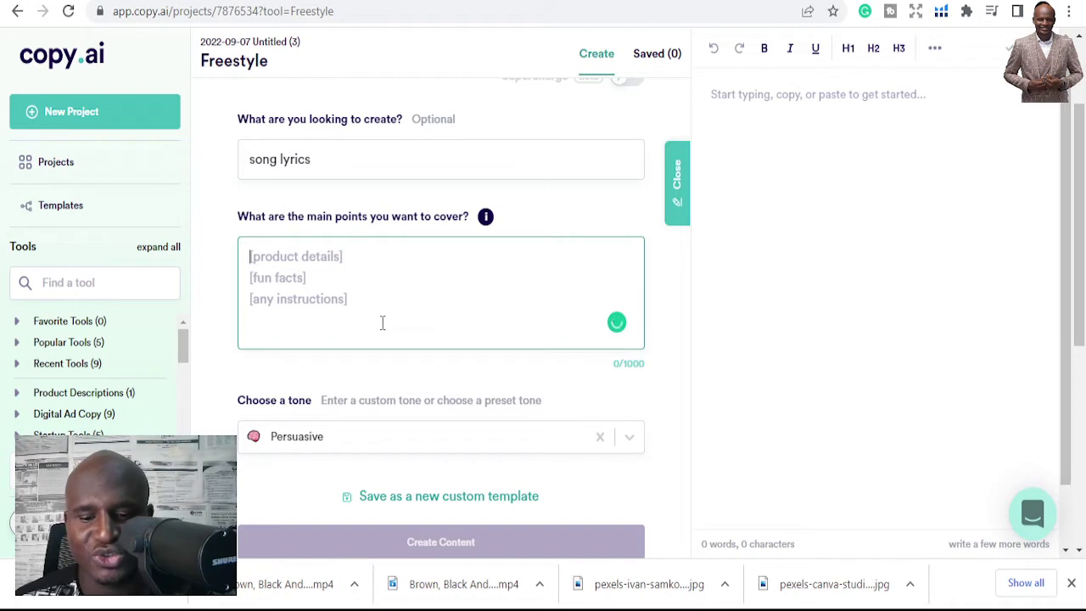
pyautogui.write('love')
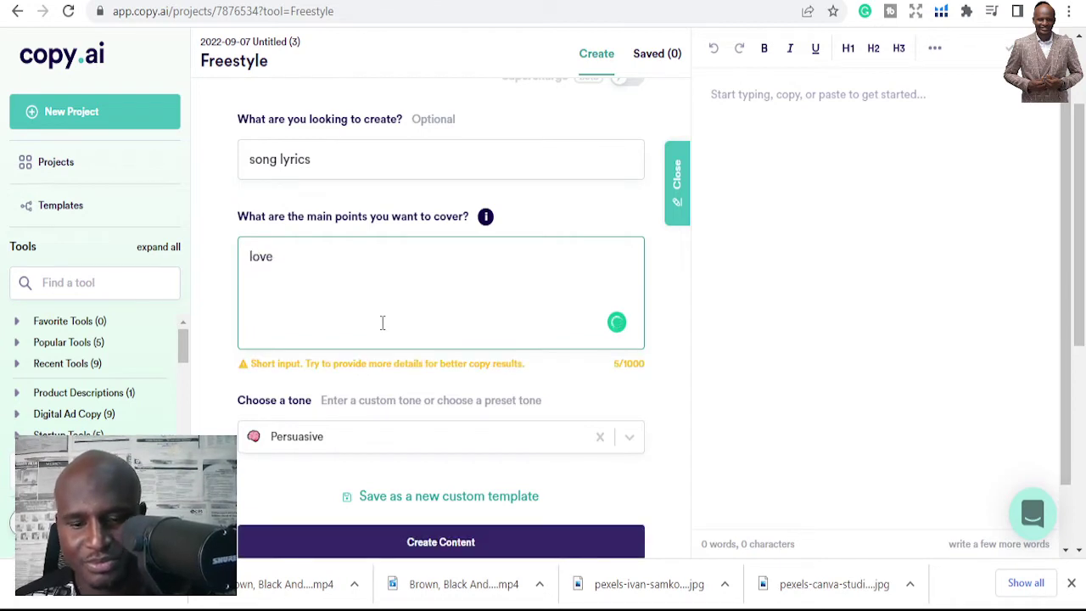
pyautogui.write(' song')
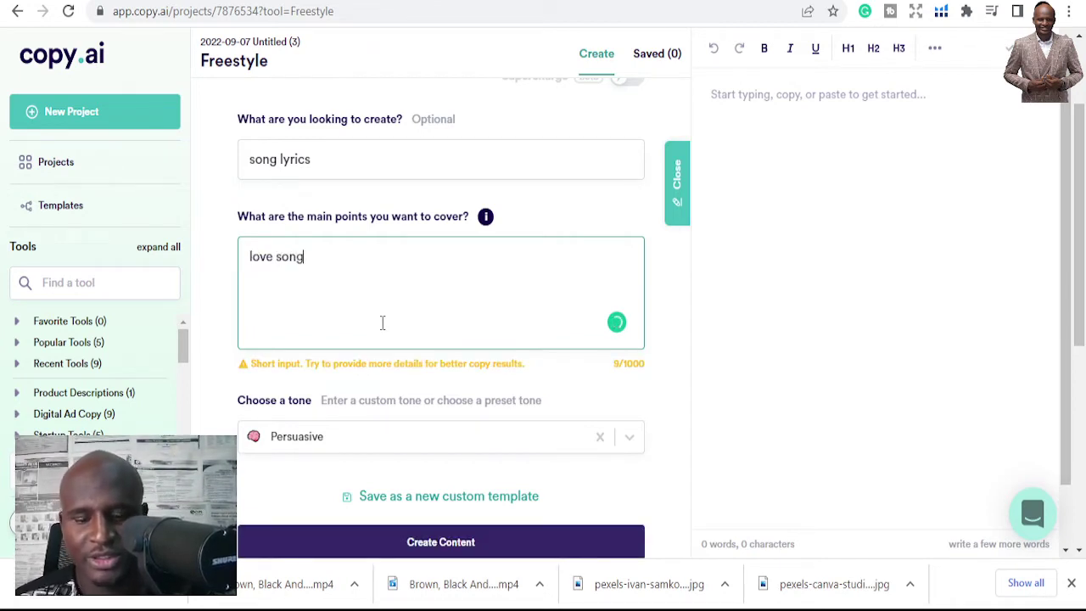
pyautogui.write(' about')
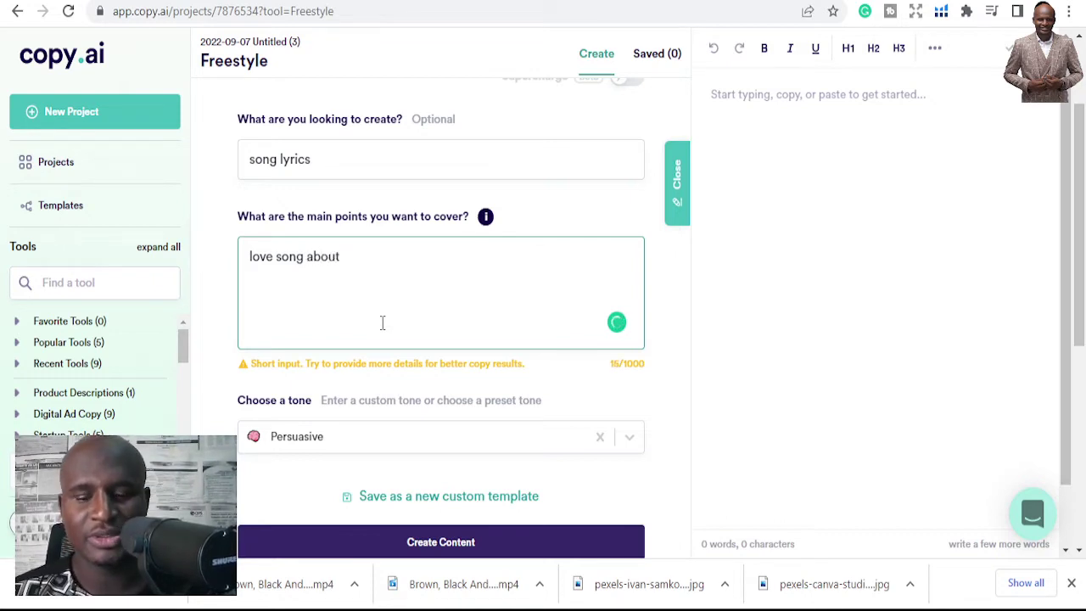
pyautogui.press('BackSpace')
pyautogui.press('BackSpace')
pyautogui.press('BackSpace')
pyautogui.press('BackSpace')
pyautogui.press('BackSpace')
pyautogui.press('BackSpace')
pyautogui.press('BackSpace')
pyautogui.press('BackSpace')
pyautogui.press('BackSpace')
pyautogui.press('BackSpace')
pyautogui.press('BackSpace')
pyautogui.press('BackSpace')
pyautogui.press('BackSpace')
pyautogui.press('BackSpace')
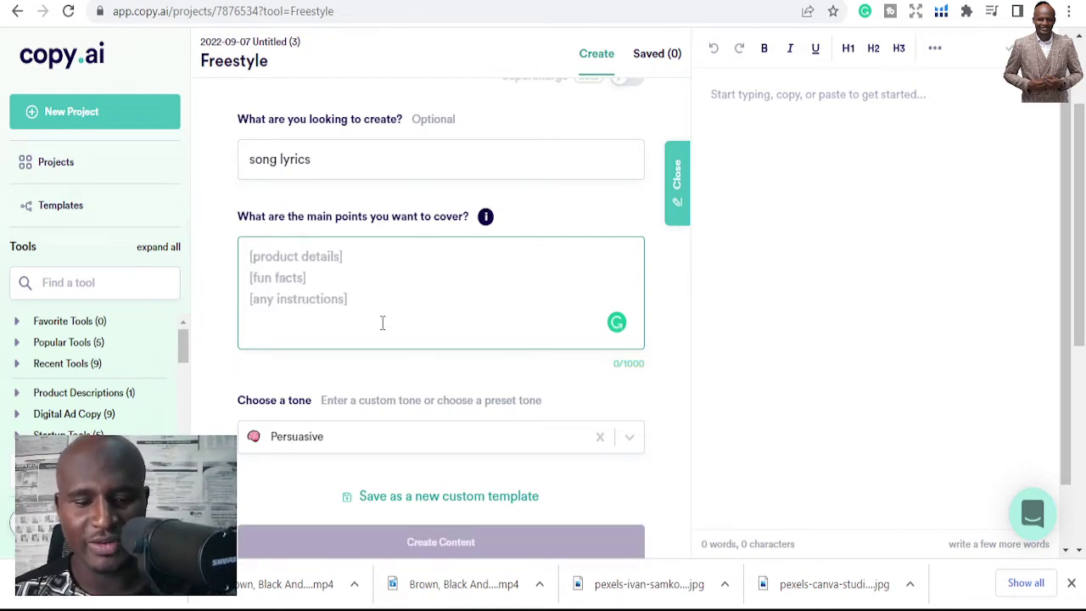
# Enter "a song about falling in love with some one you love" as the main points and create the content.
pyautogui.write('a song about')
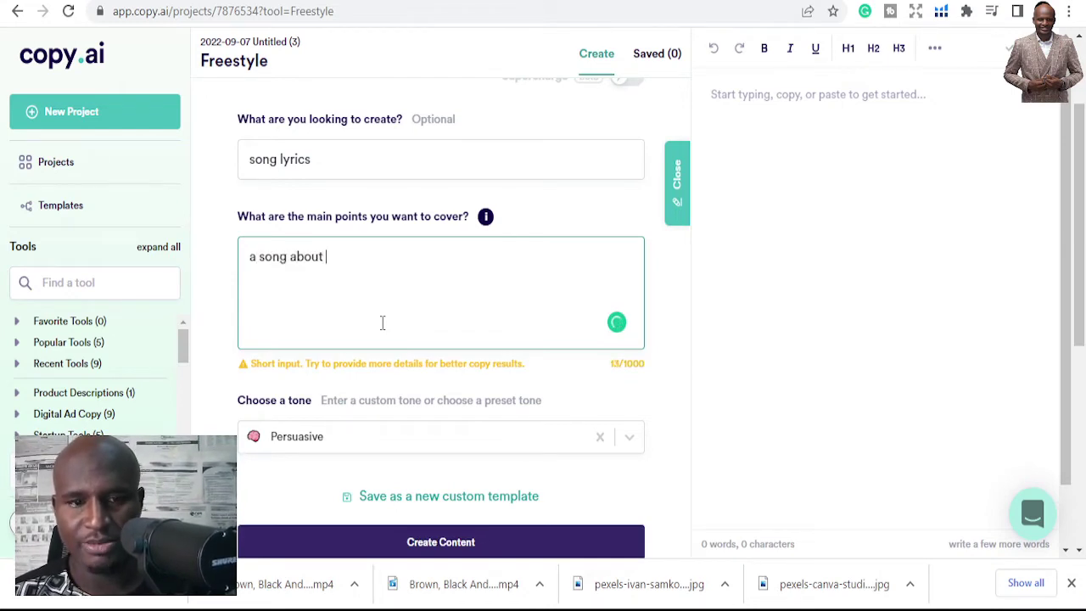
pyautogui.write(' falli')
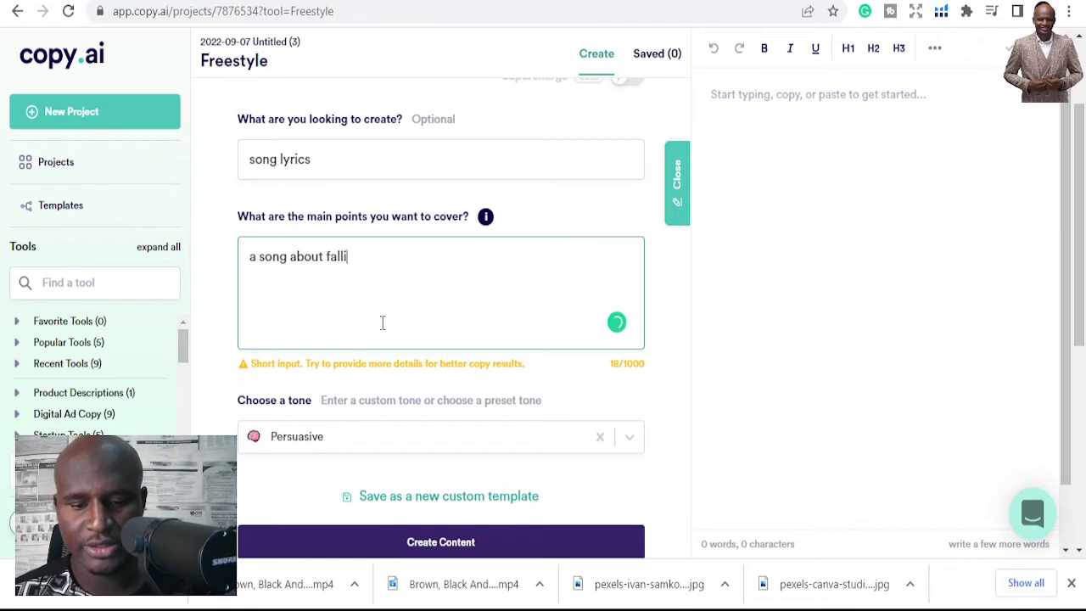
pyautogui.write('ng in love with')
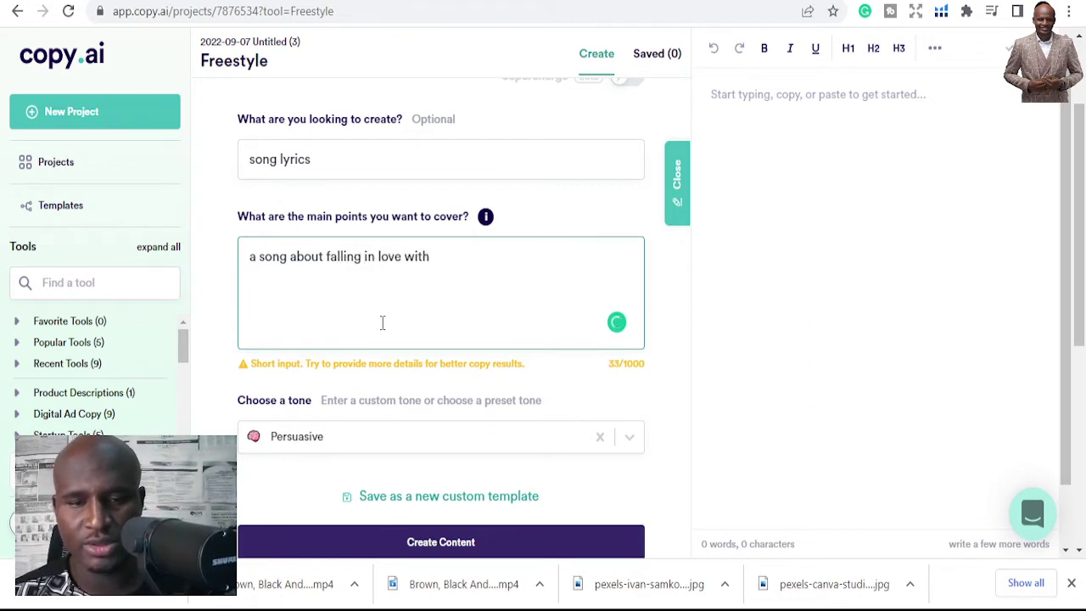
pyautogui.write(' some one you love')
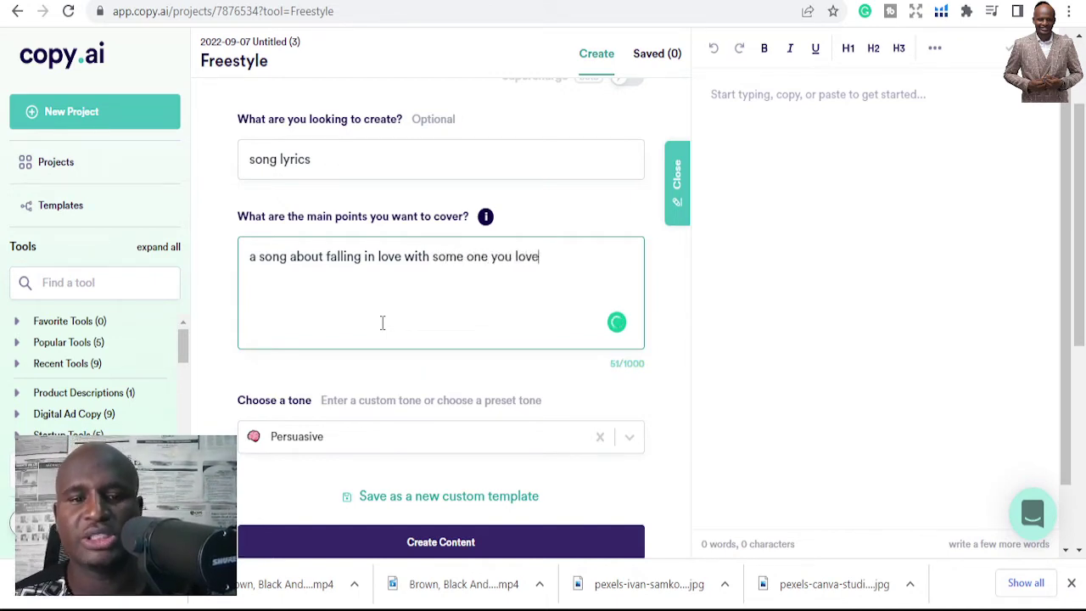
pyautogui.scroll(-2, 390, 344)
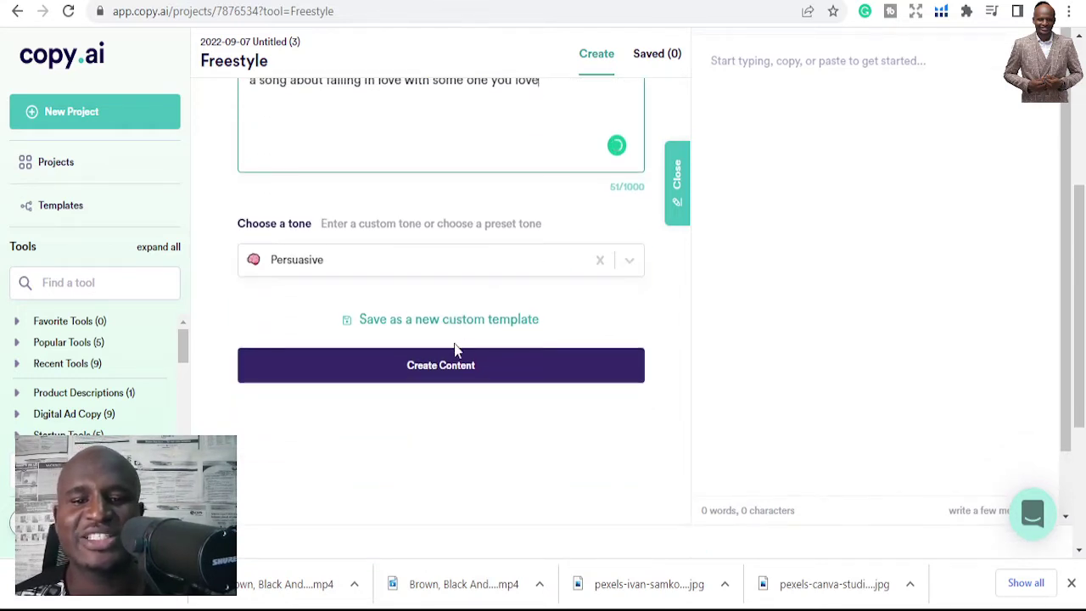
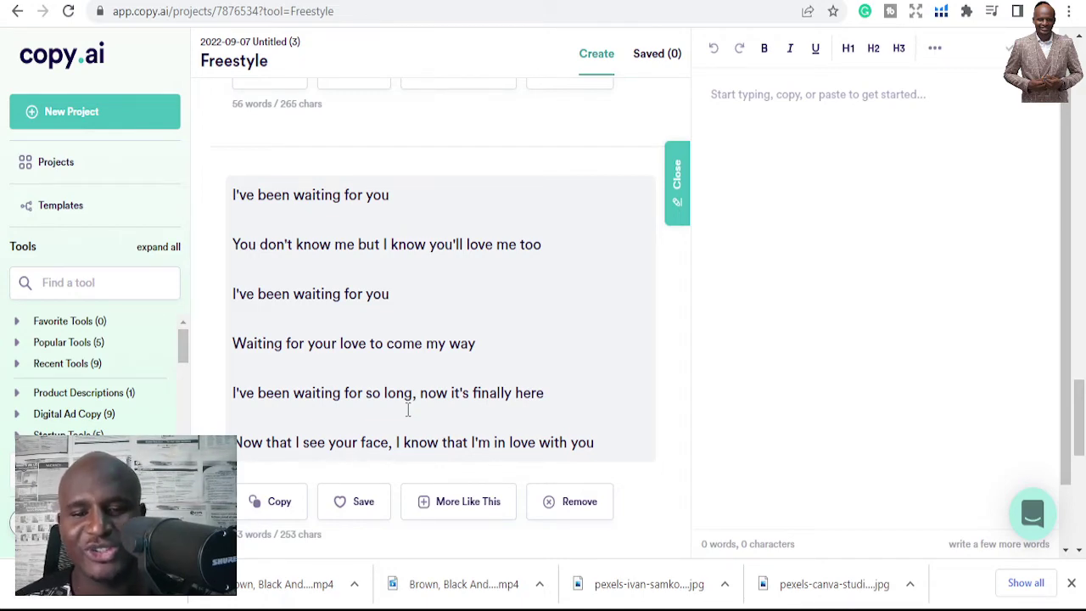
# Read through the generated song lyrics, going from the last version back up to the form.
pyautogui.scroll(3, 407, 410)
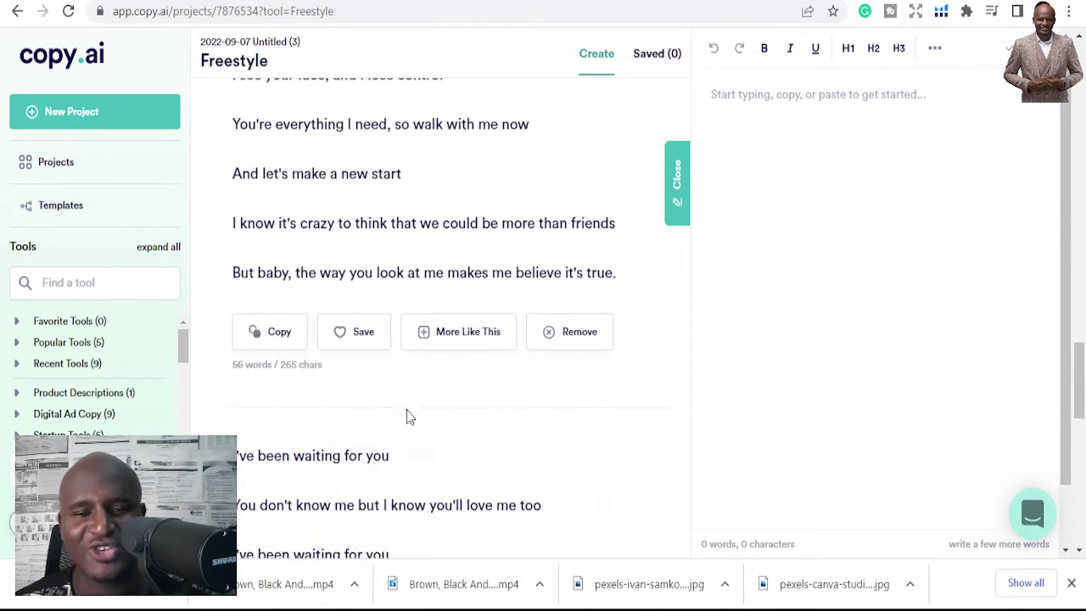
pyautogui.scroll(-2, 381, 415)
pyautogui.scroll(4, 374, 416)
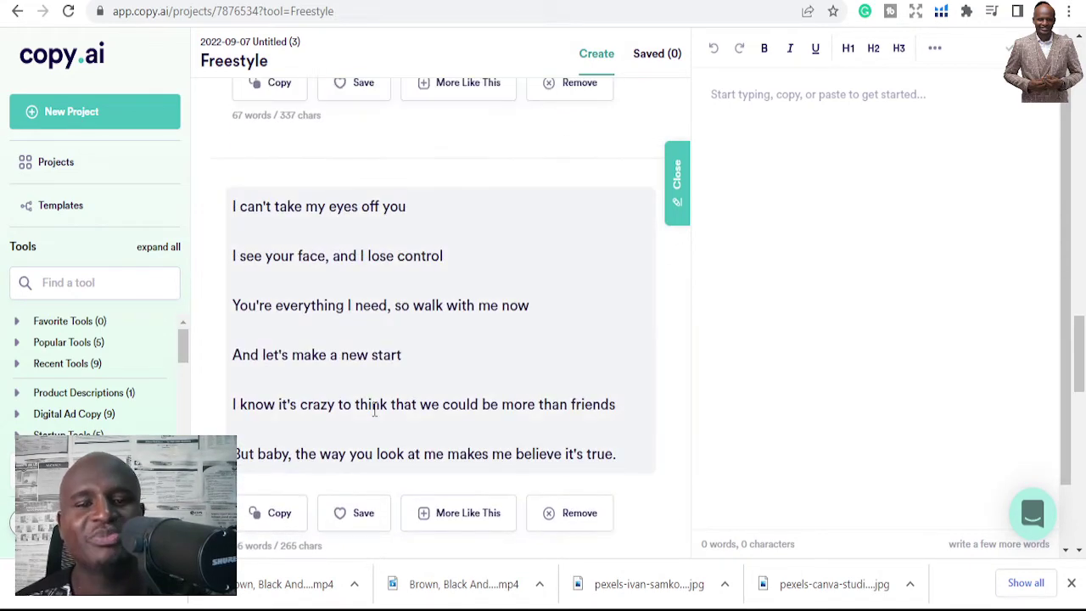
pyautogui.scroll(1, 374, 410)
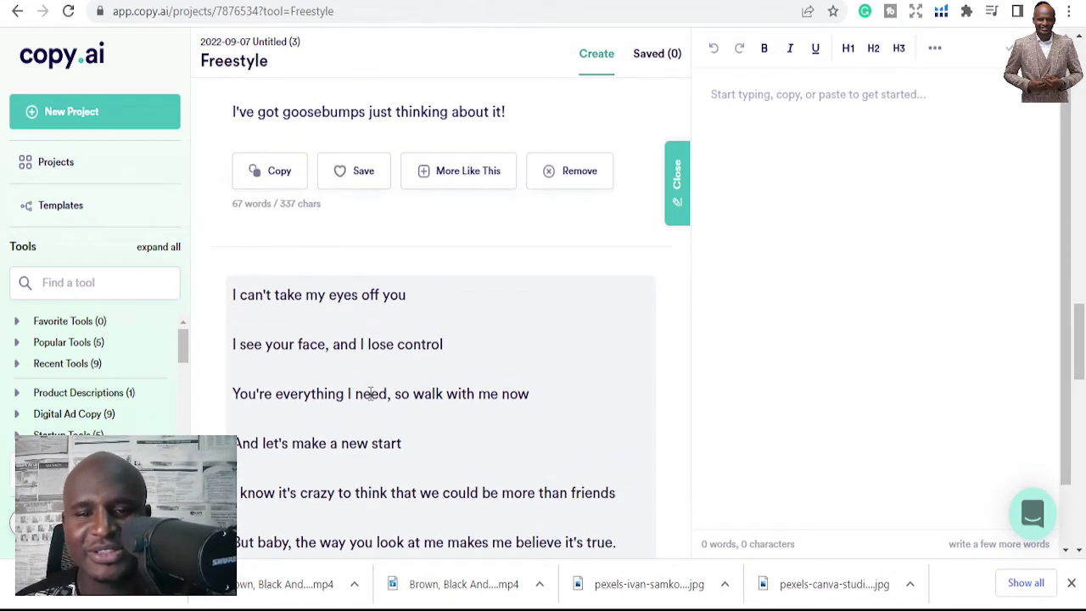
pyautogui.scroll(5, 370, 394)
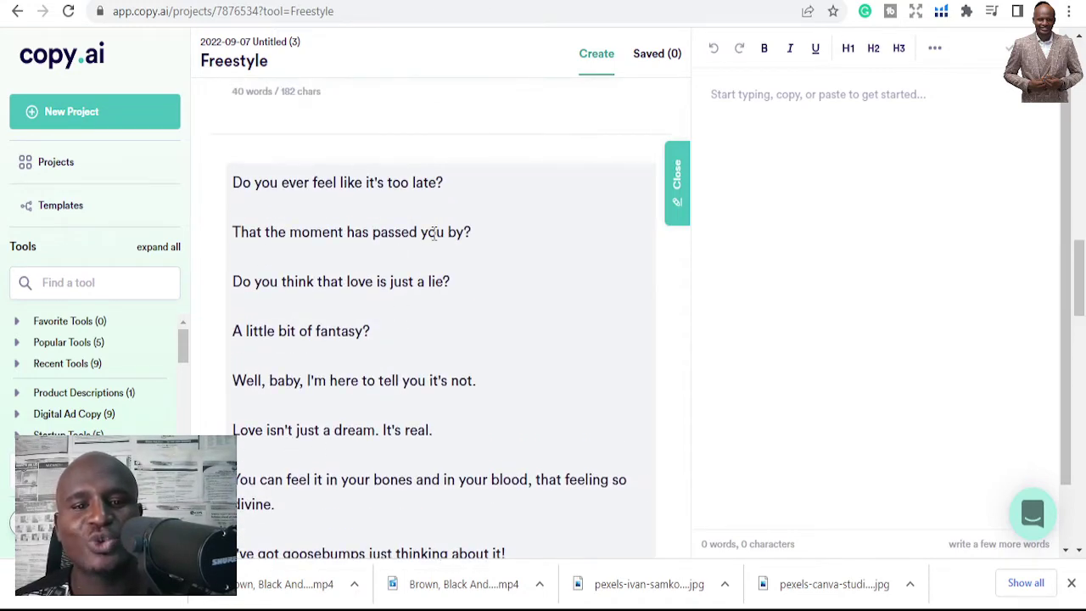
pyautogui.scroll(10, 428, 241)
pyautogui.scroll(4, 436, 243)
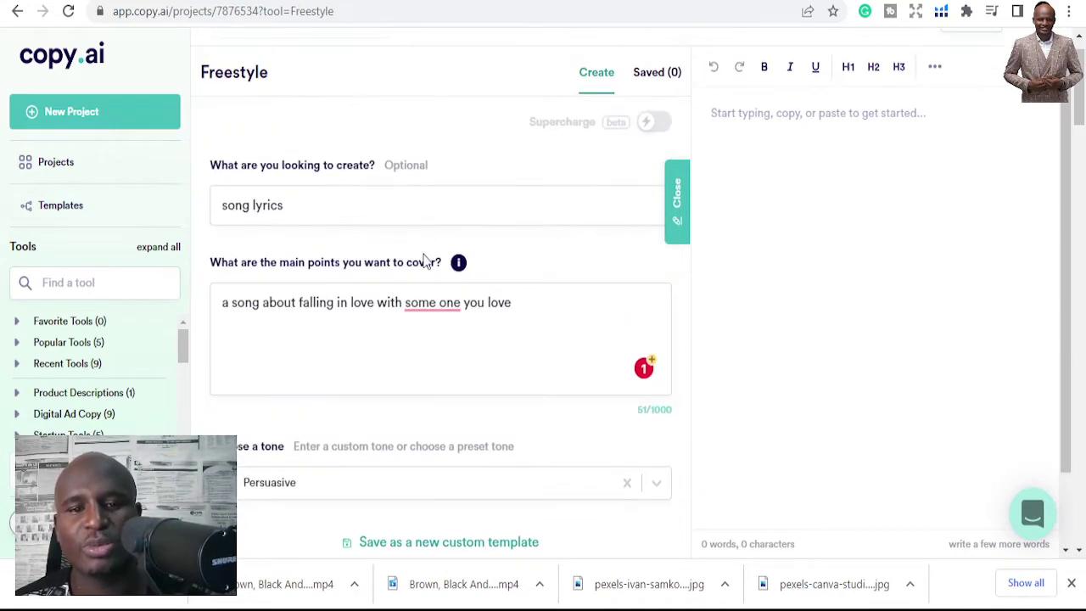
# Change the tone to Professional and create the song lyrics content again.
pyautogui.scroll(-2, 425, 255)
pyautogui.click(405, 293)
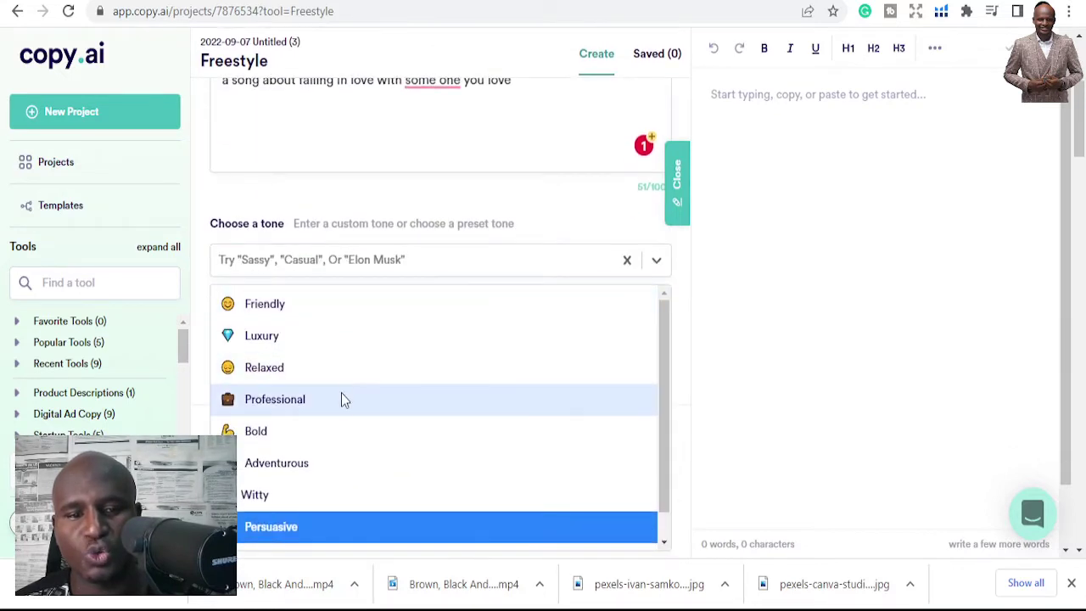
pyautogui.click(339, 399)
pyautogui.click(436, 365)
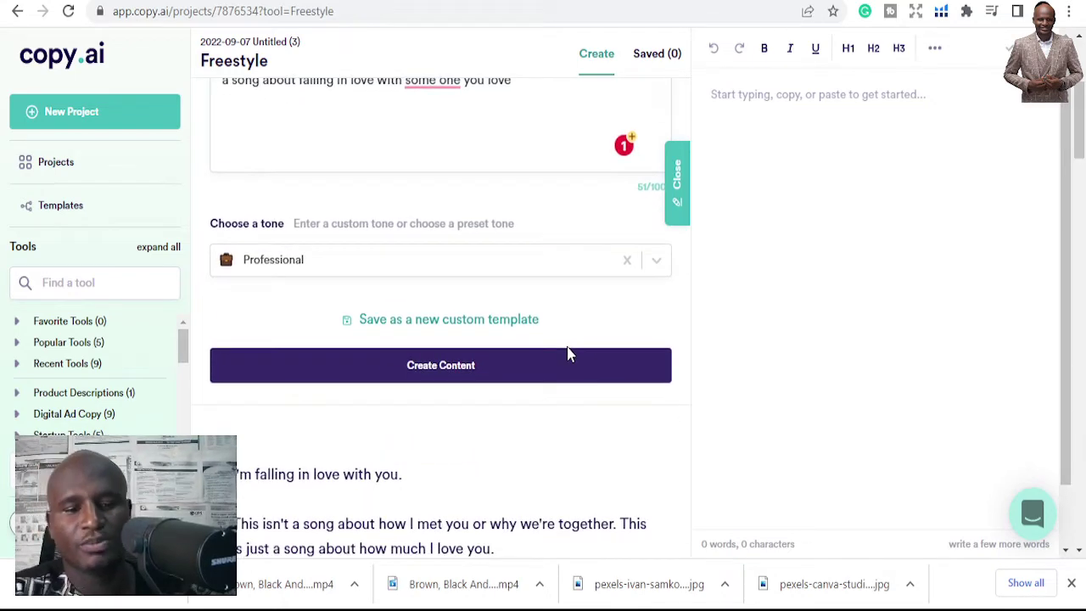
# Read through the newly generated lyric versions and compare them with the other results.
pyautogui.scroll(-5, 569, 355)
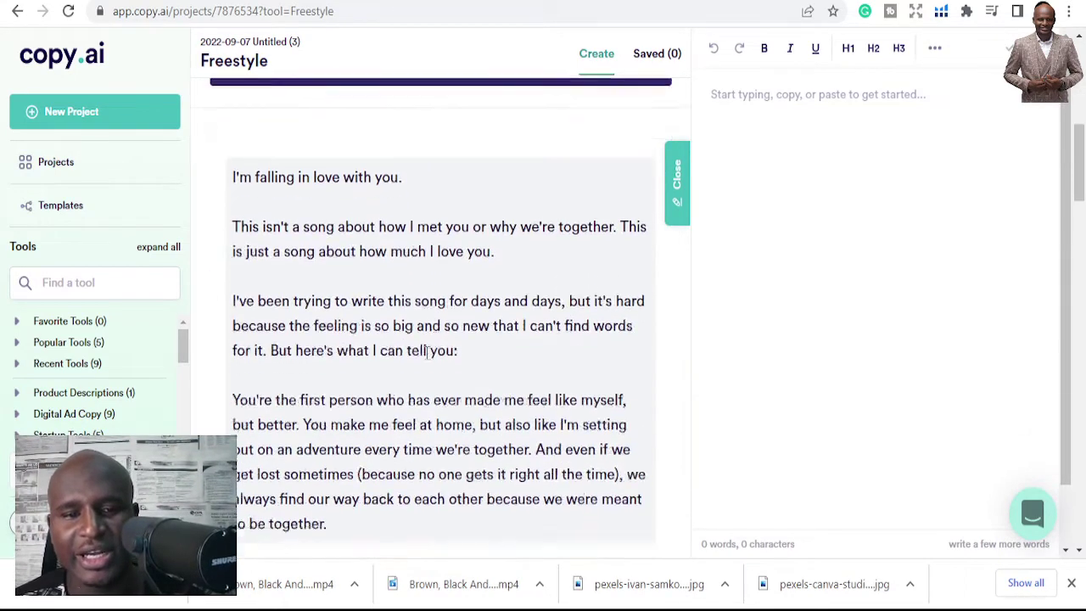
pyautogui.scroll(2, 368, 255)
pyautogui.scroll(-6, 370, 267)
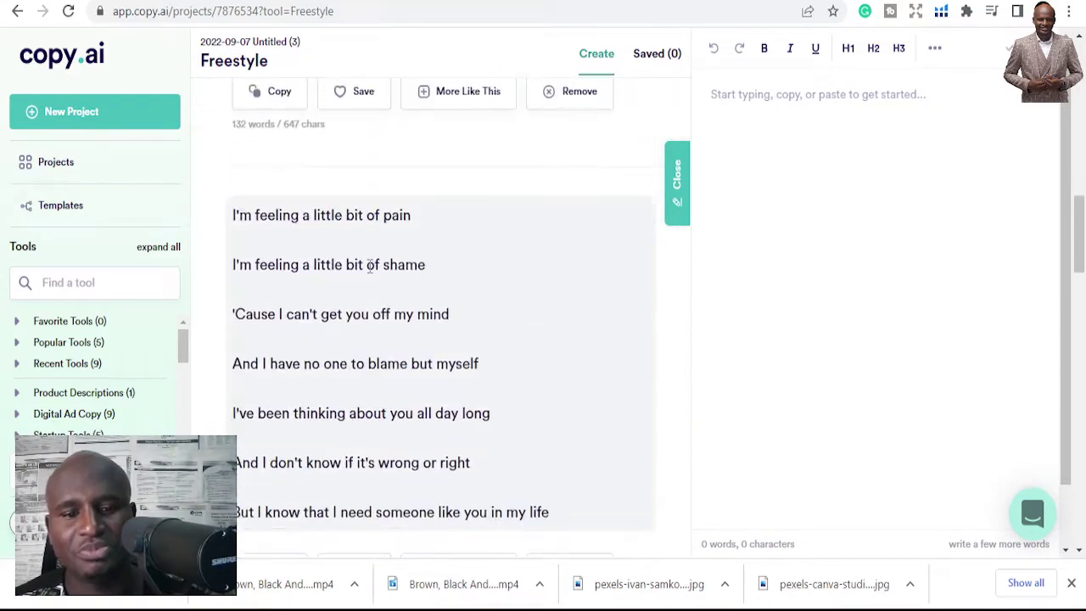
pyautogui.scroll(-4, 372, 279)
pyautogui.scroll(3, 371, 279)
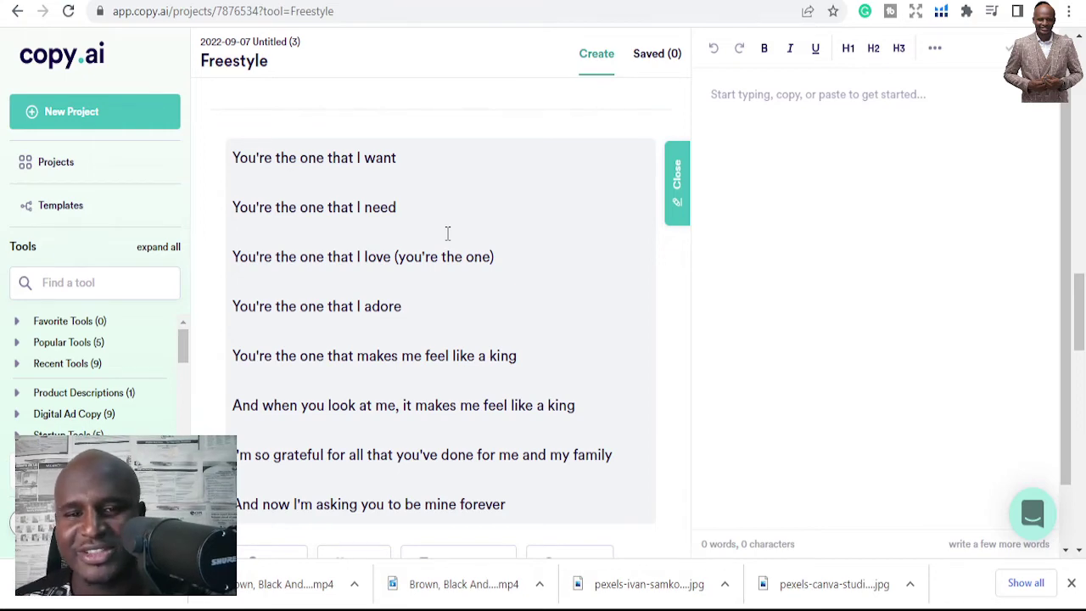
pyautogui.scroll(-4, 447, 235)
pyautogui.scroll(-11, 461, 349)
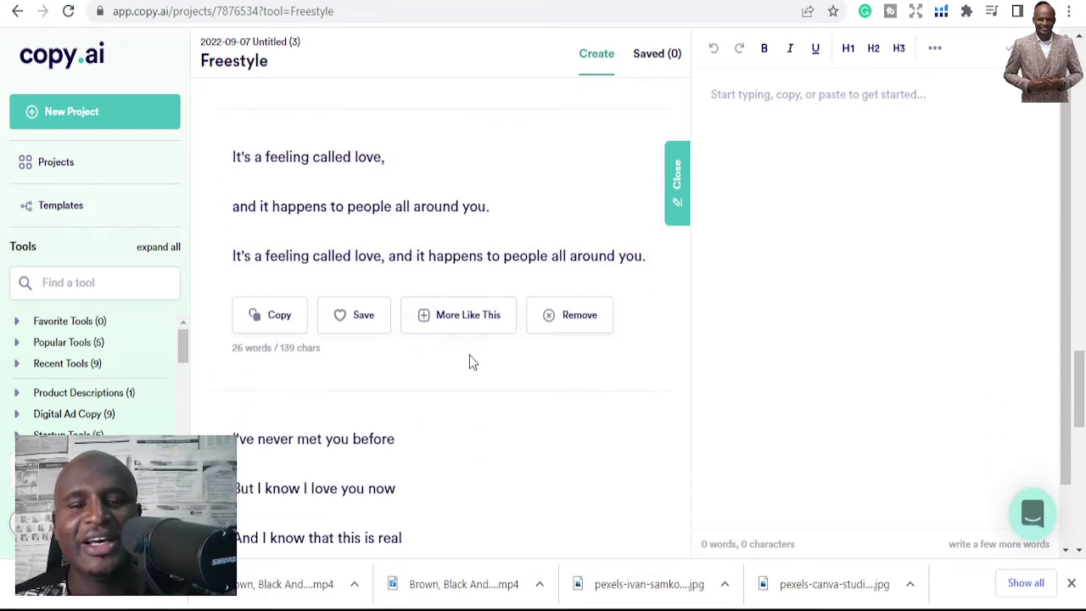
pyautogui.scroll(10, 473, 357)
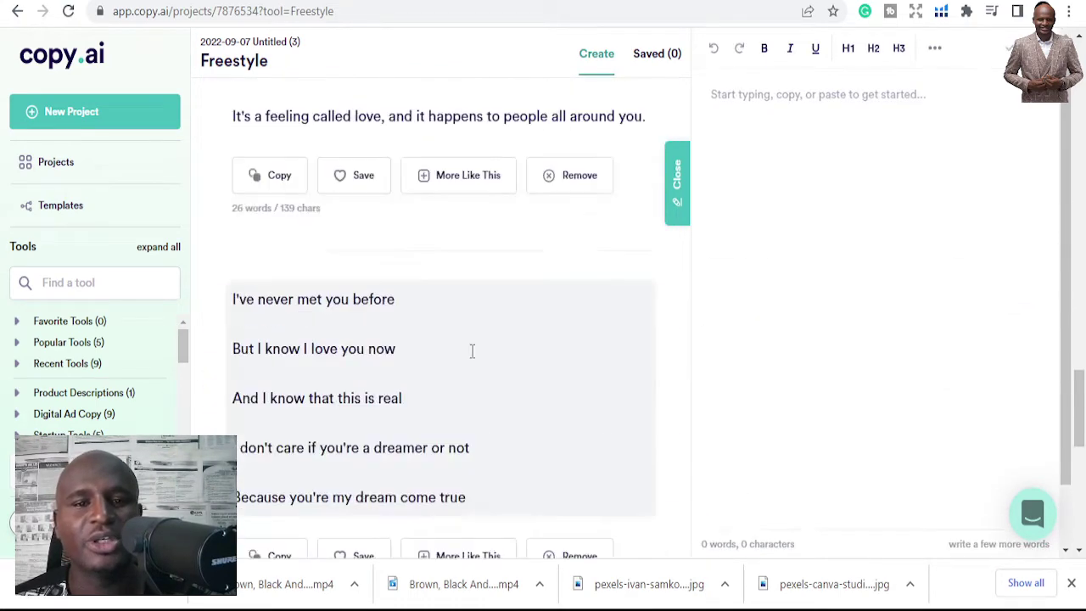
pyautogui.scroll(3, 463, 346)
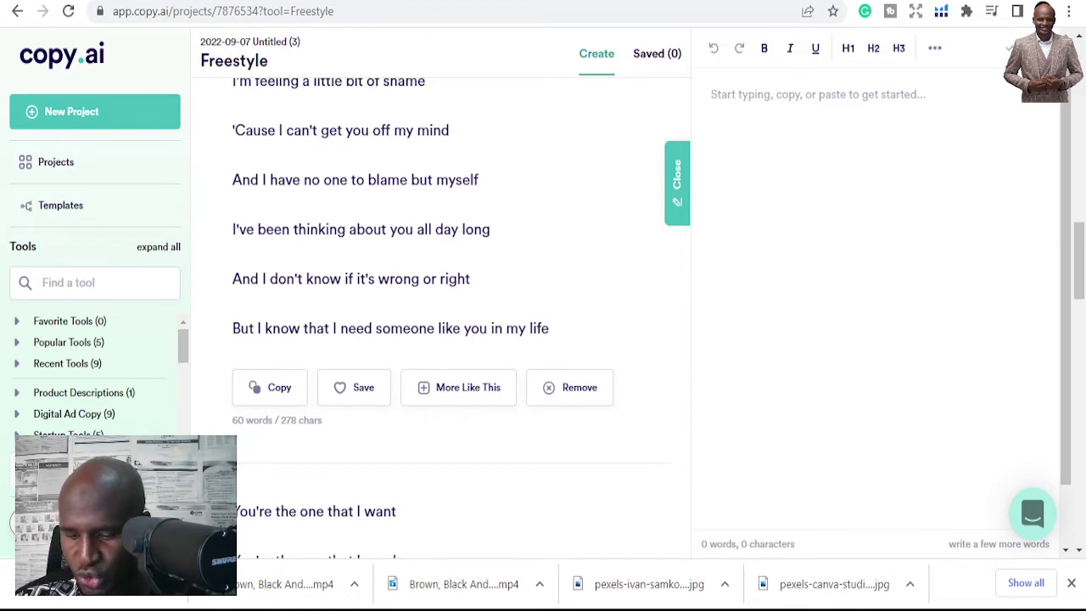
# Search the tools for "yout" and open the YouTube Description Intro tool in a new project.
pyautogui.scroll(10, 413, 177)
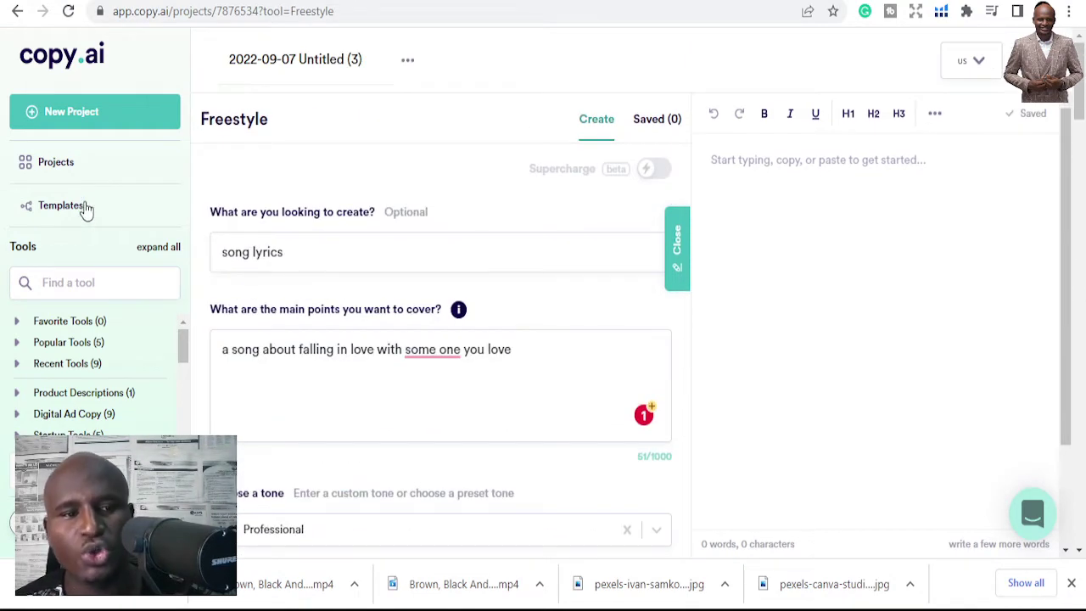
pyautogui.click(92, 280)
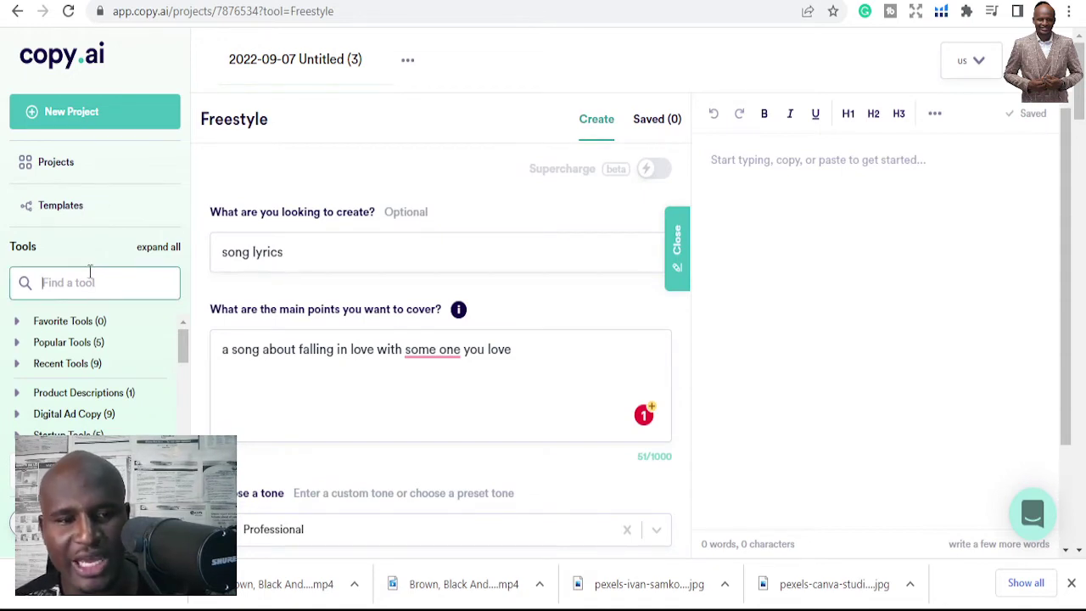
pyautogui.write('your')
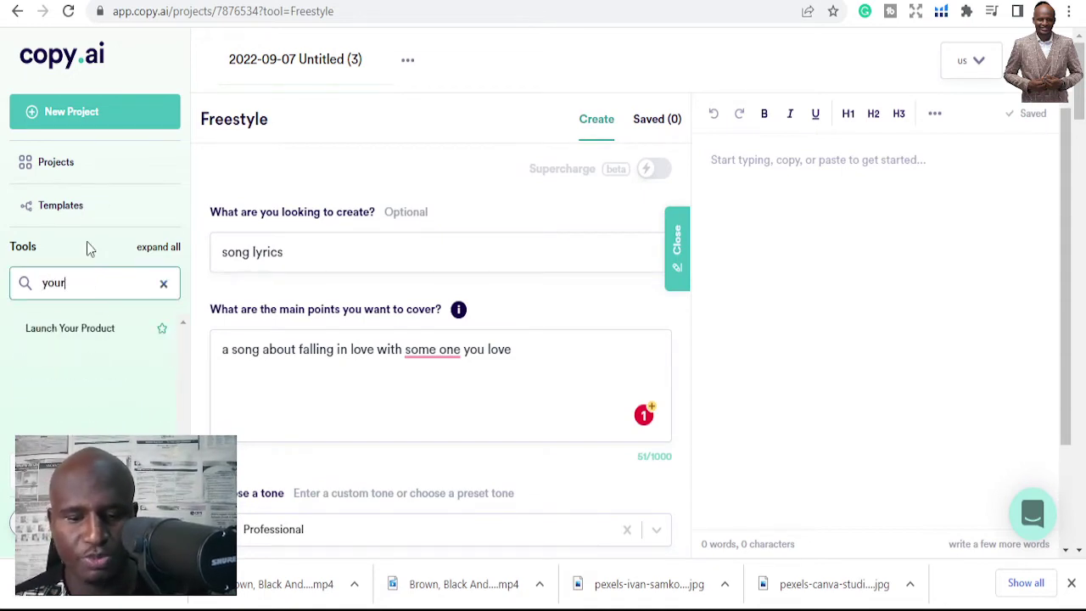
pyautogui.press('BackSpace')
pyautogui.write('t')
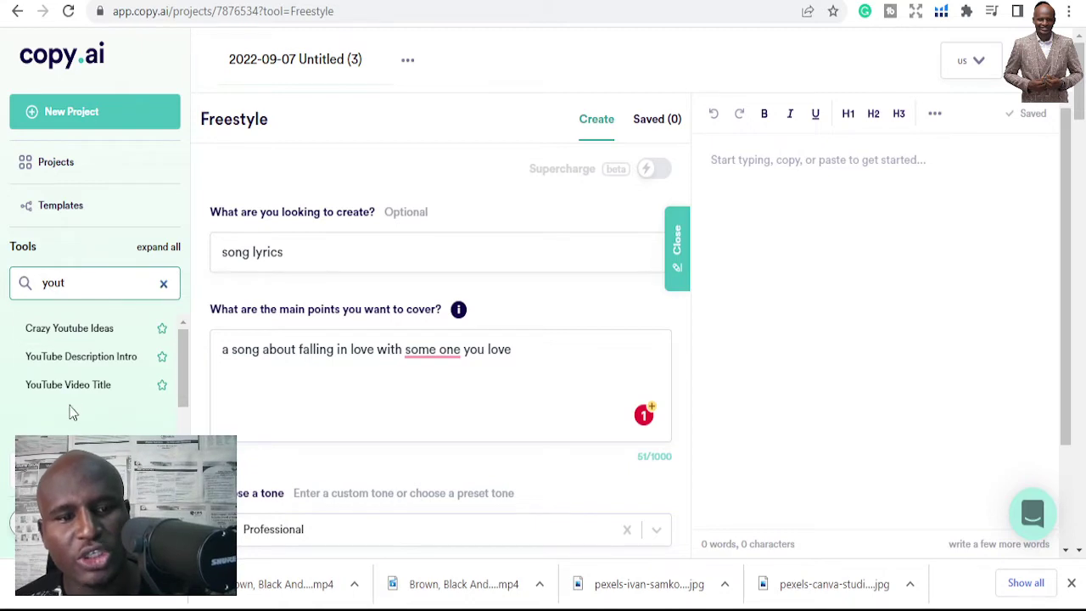
pyautogui.click(94, 363)
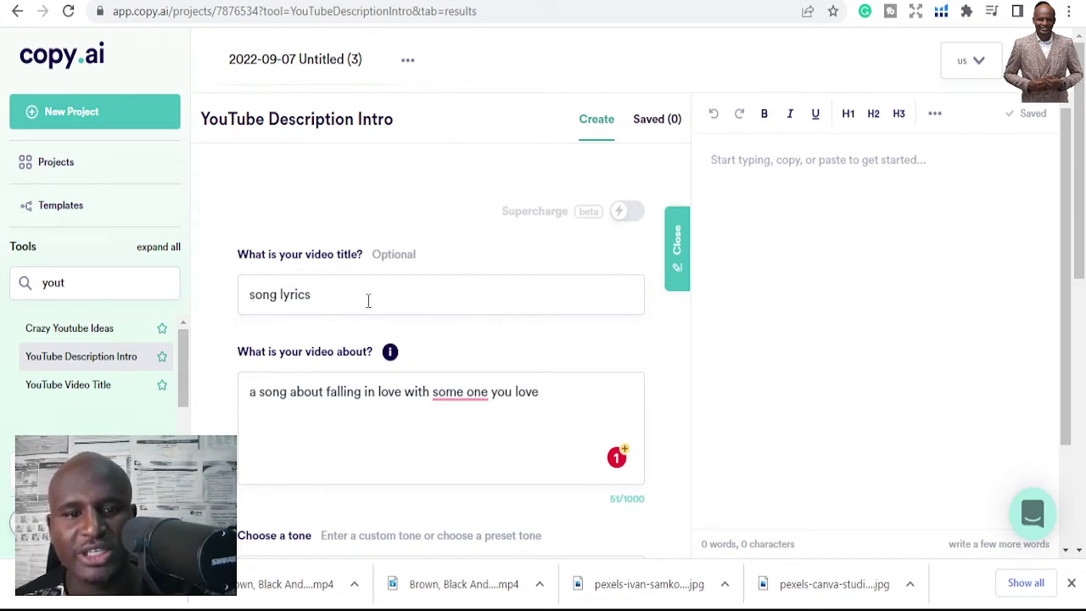
pyautogui.click(113, 111)
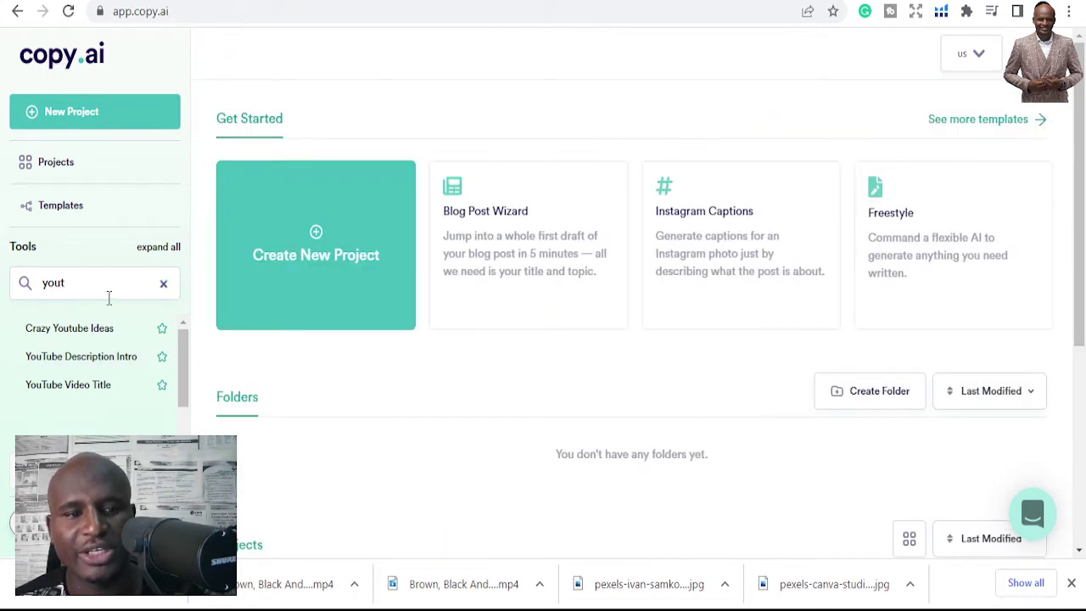
pyautogui.click(89, 363)
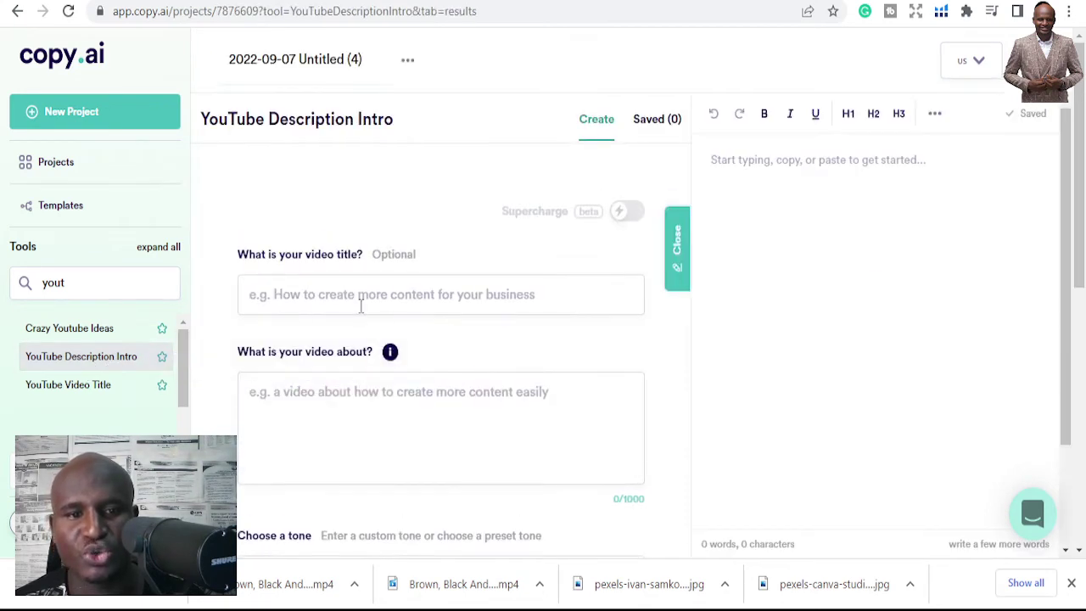
# Enter "how to make money online" as the video title.
pyautogui.click(361, 298)
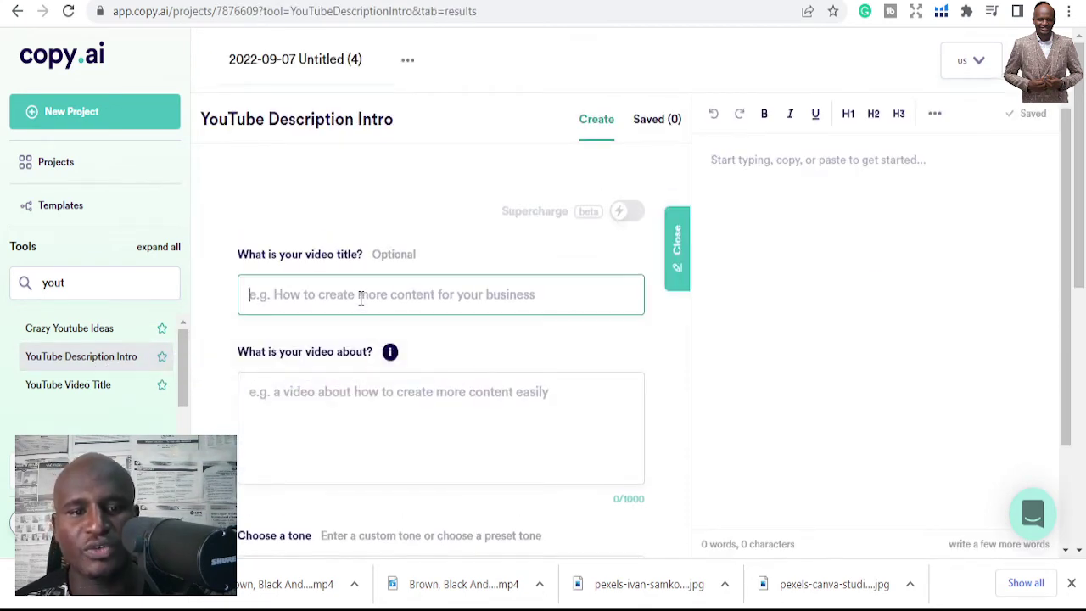
pyautogui.write('how')
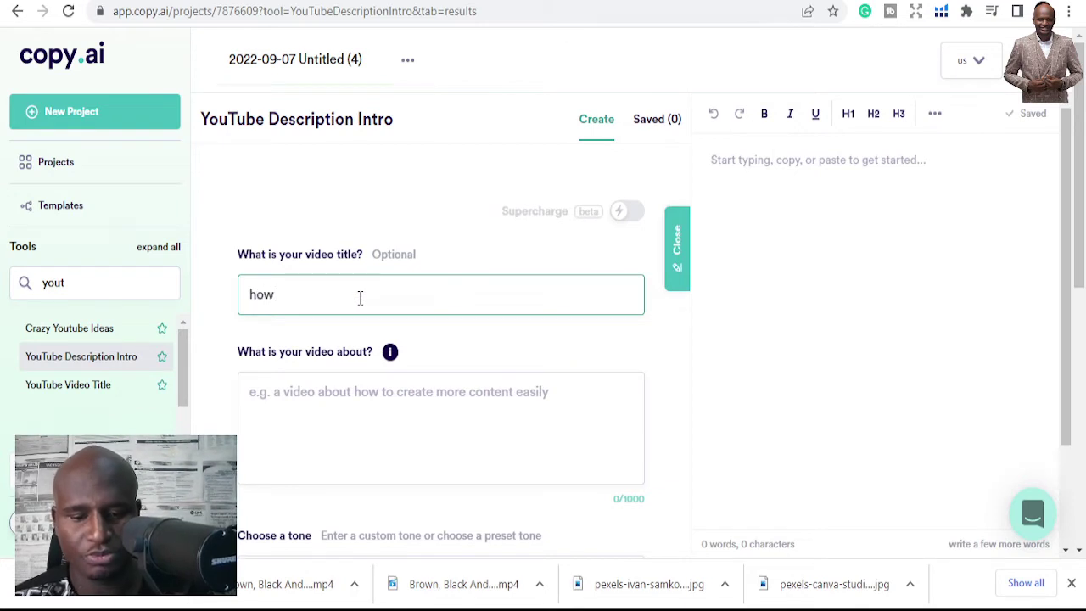
pyautogui.write(' to make mo0ney')
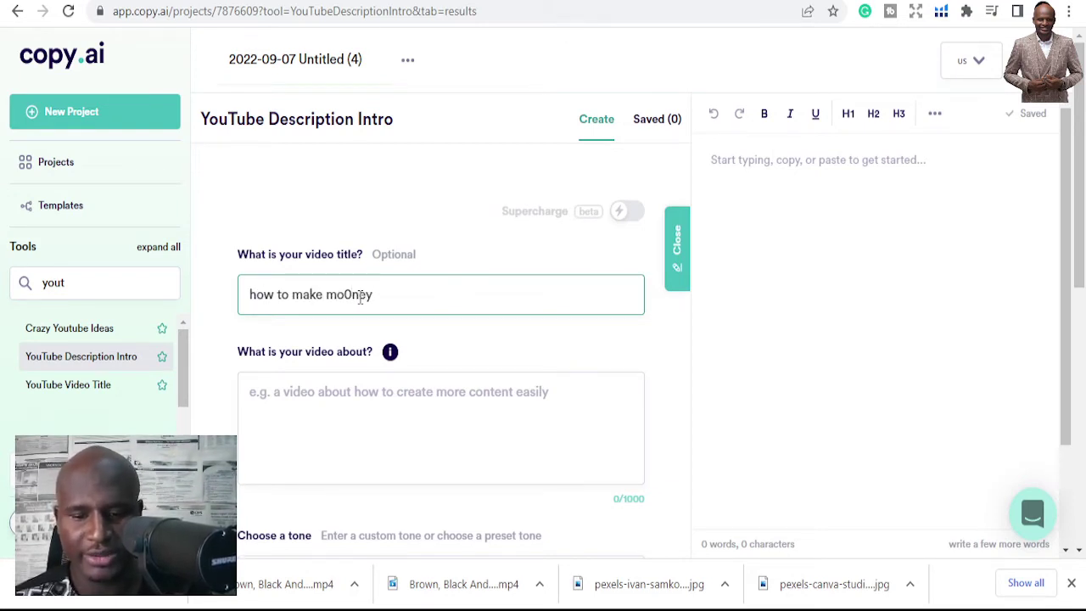
pyautogui.press('BackSpace')
pyautogui.press('BackSpace')
pyautogui.press('BackSpace')
pyautogui.press('BackSpace')
pyautogui.write('ney online')
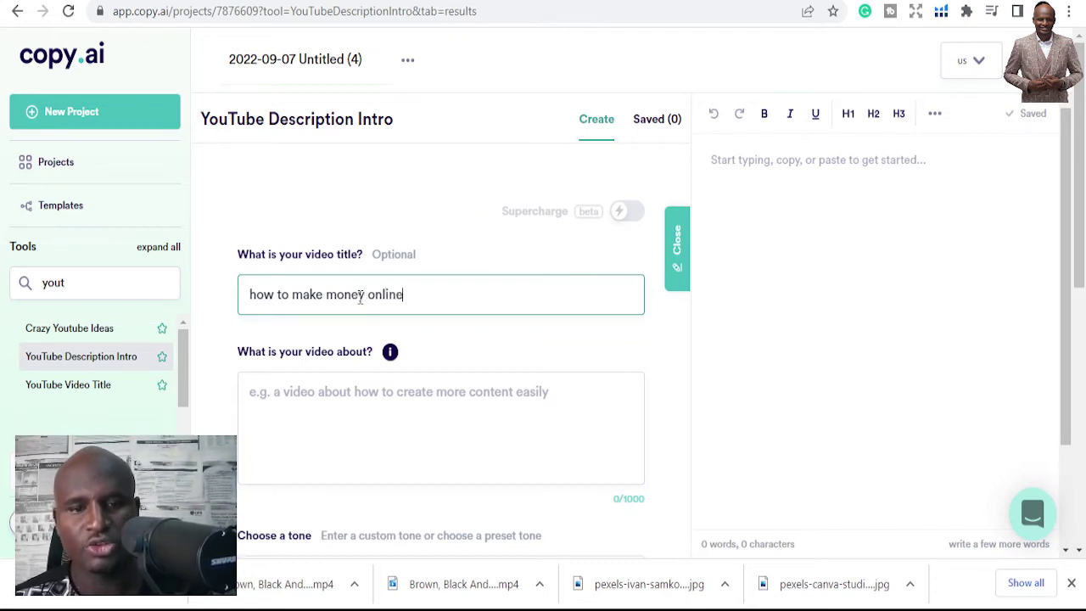
# Describe what the video is about as "how to make money online for students".
pyautogui.click(367, 402)
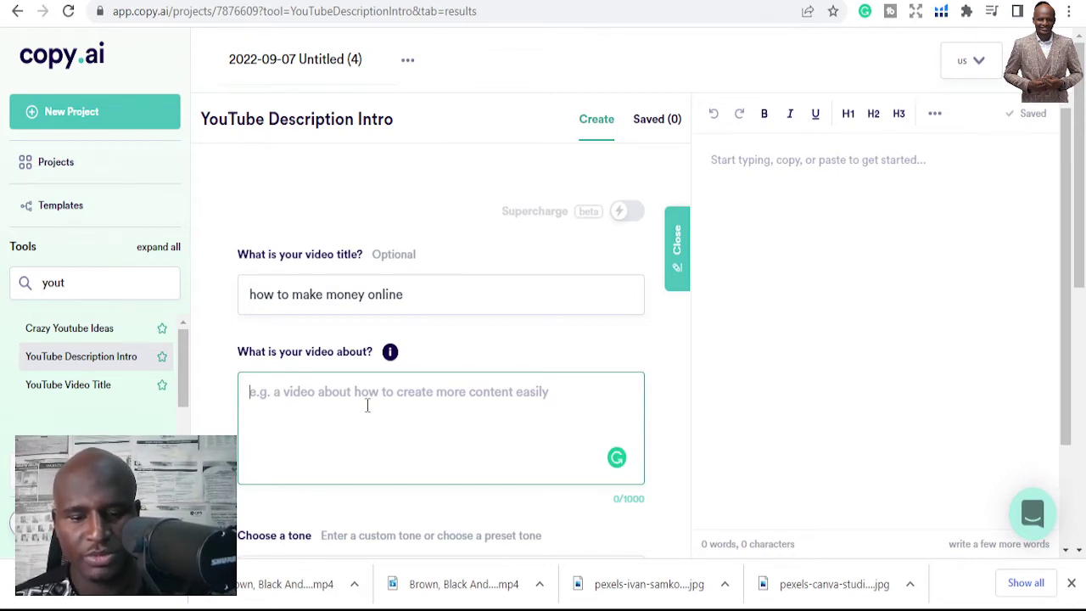
pyautogui.write('how to ')
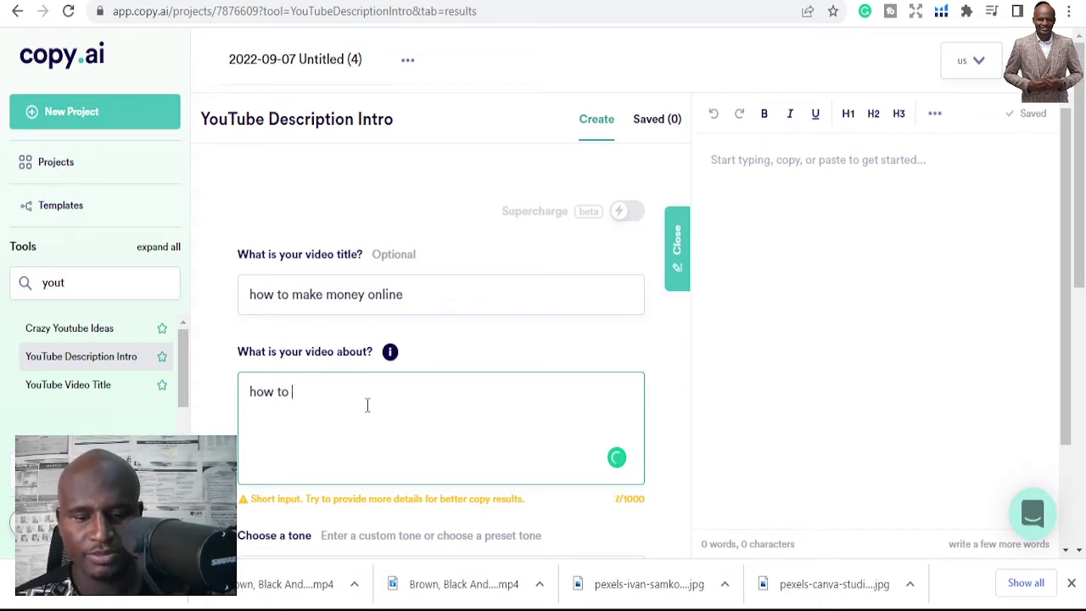
pyautogui.write('make mon')
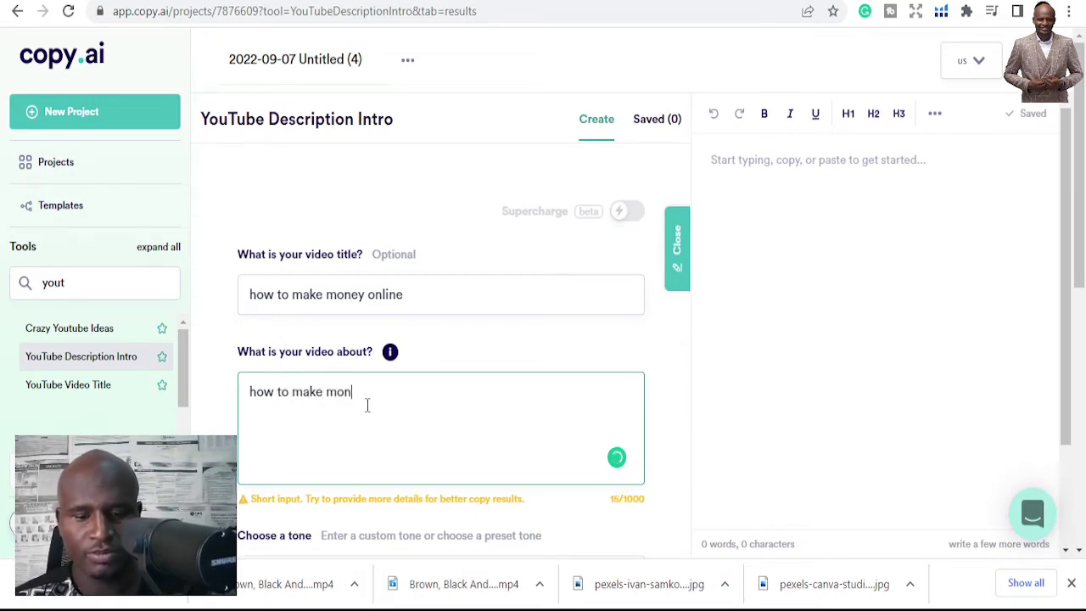
pyautogui.write('ey onli')
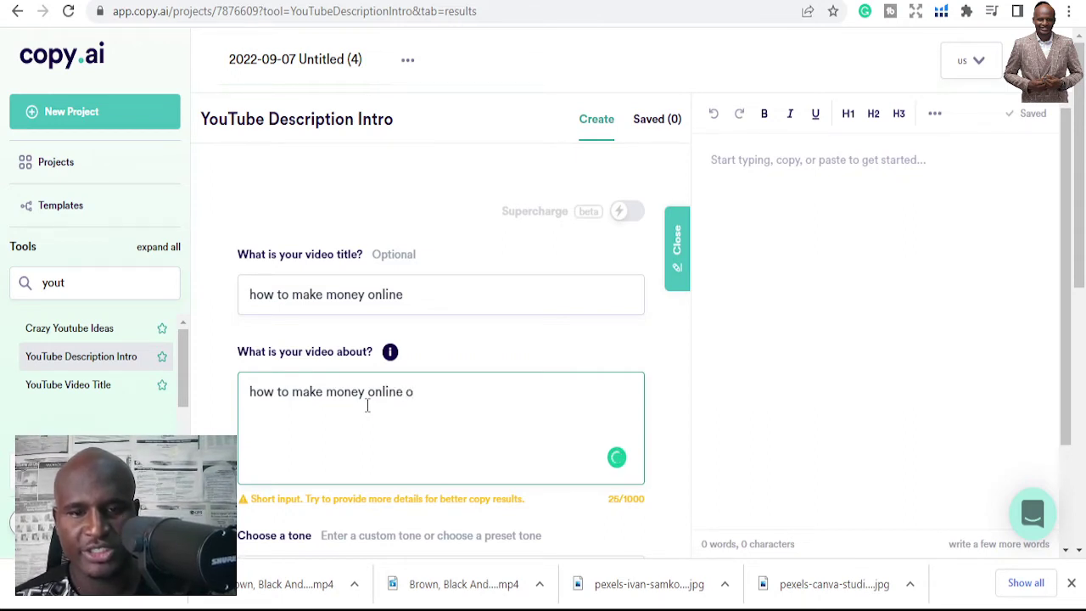
pyautogui.write('ne for')
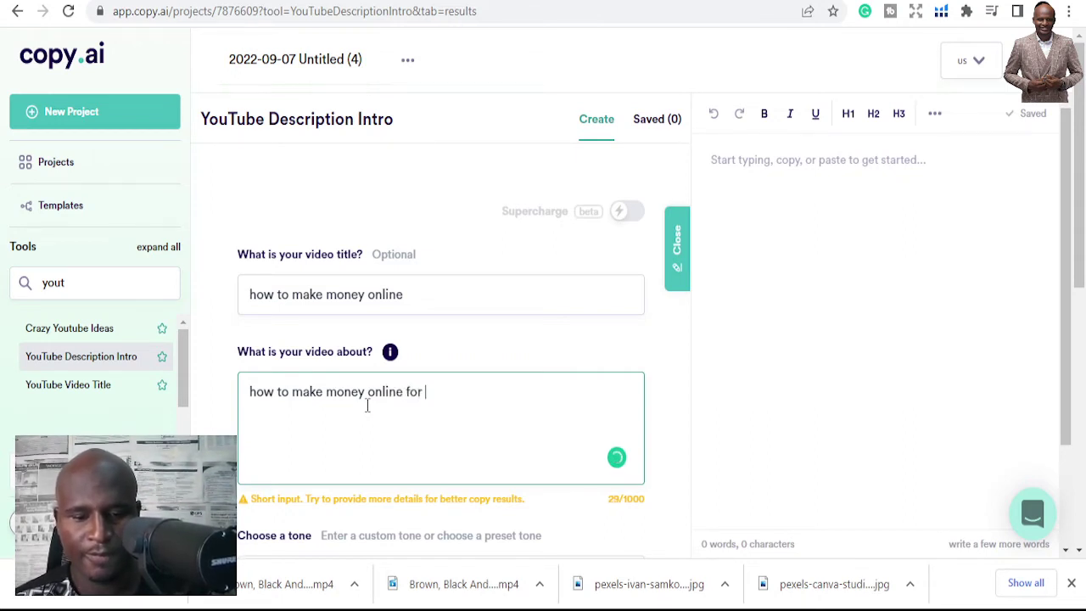
pyautogui.write(' student')
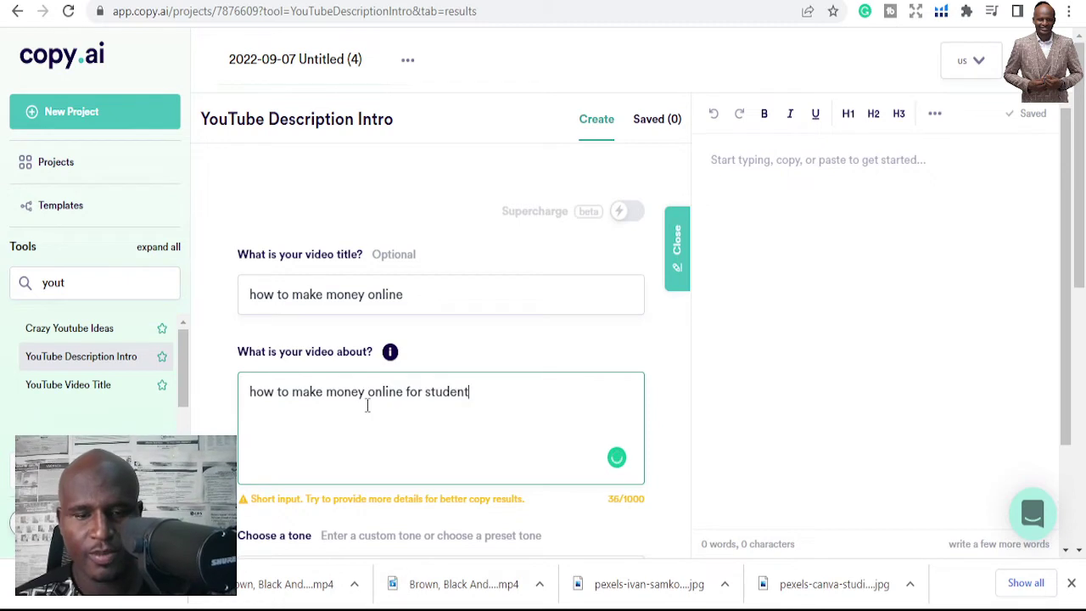
pyautogui.write('s')
# Set the tone to Professional and create the YouTube description intro content.
pyautogui.scroll(-2, 368, 405)
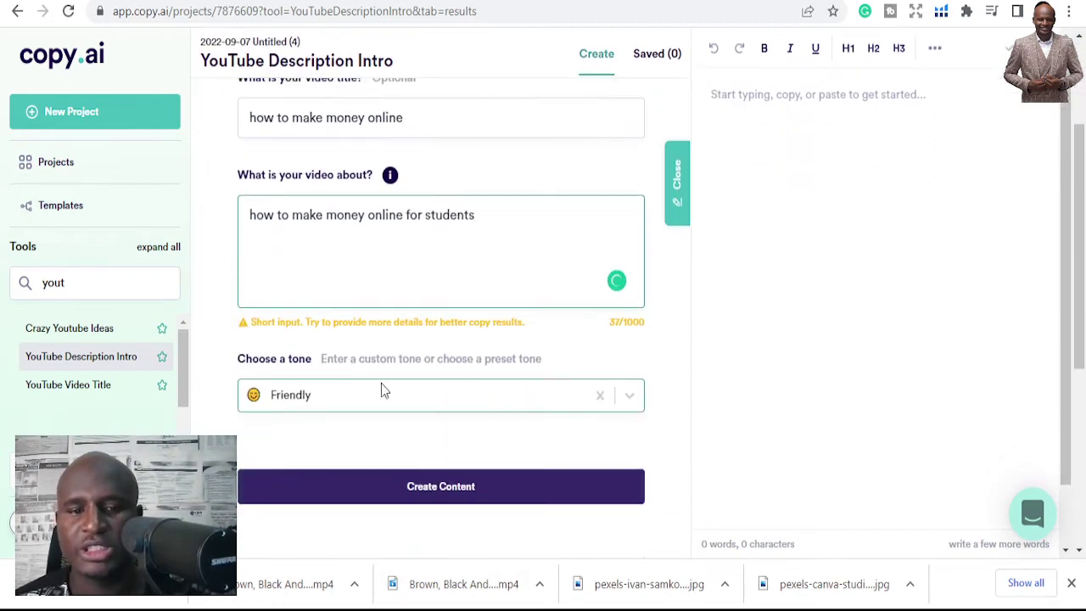
pyautogui.click(381, 391)
pyautogui.click(387, 401)
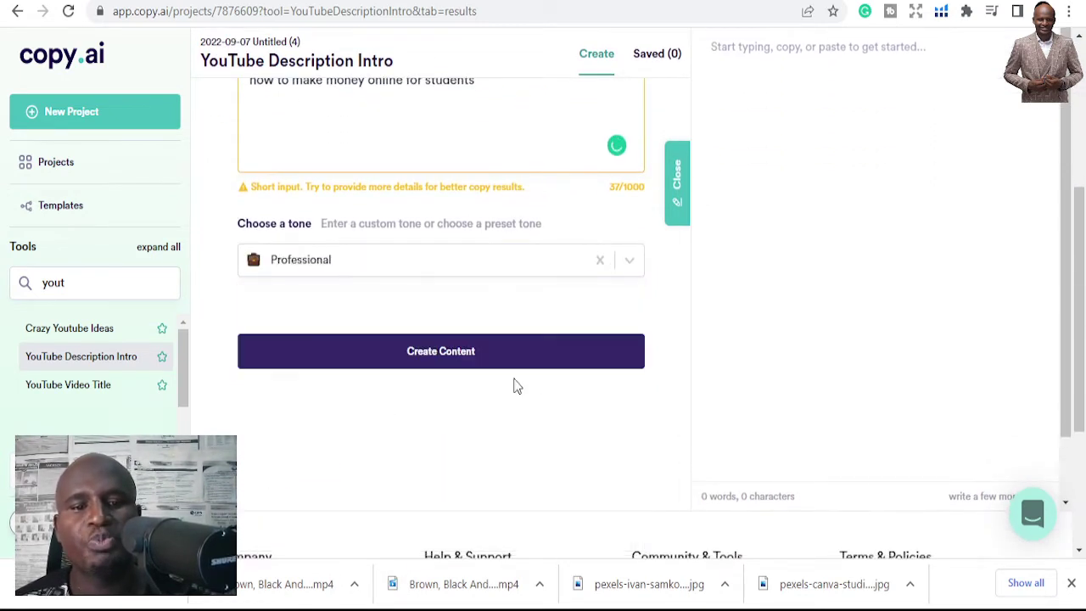
pyautogui.click(453, 351)
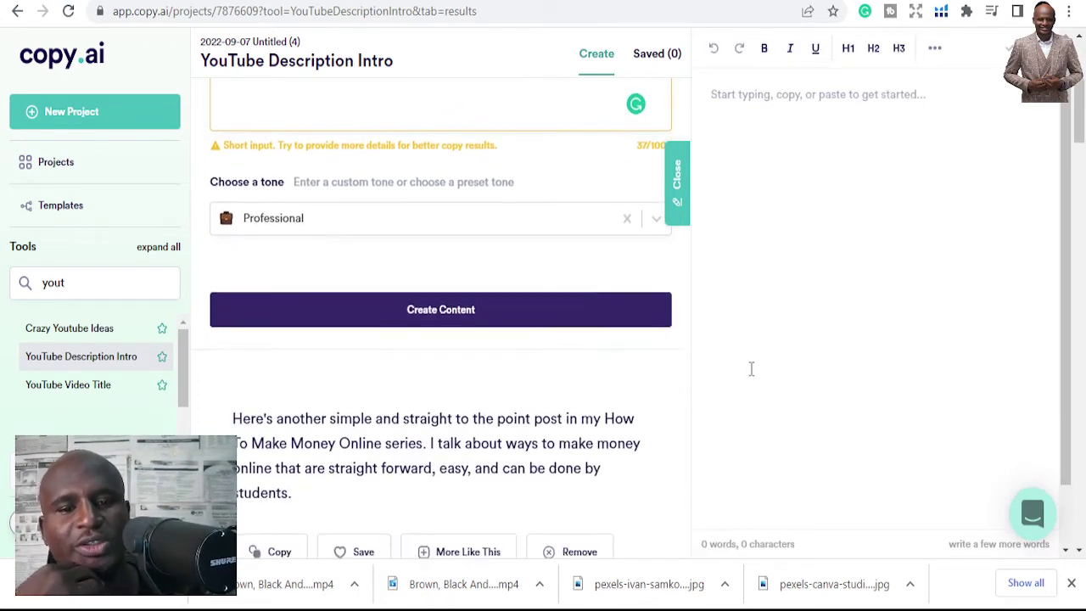
# Read through the generated YouTube description intros below the form.
pyautogui.scroll(-8, 480, 384)
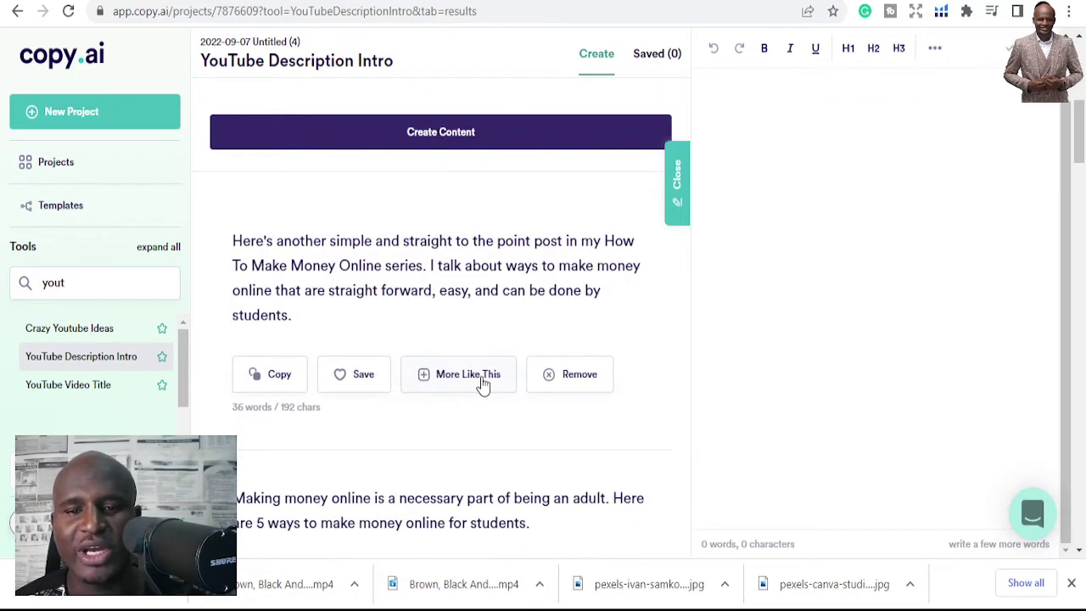
pyautogui.scroll(-10, 480, 383)
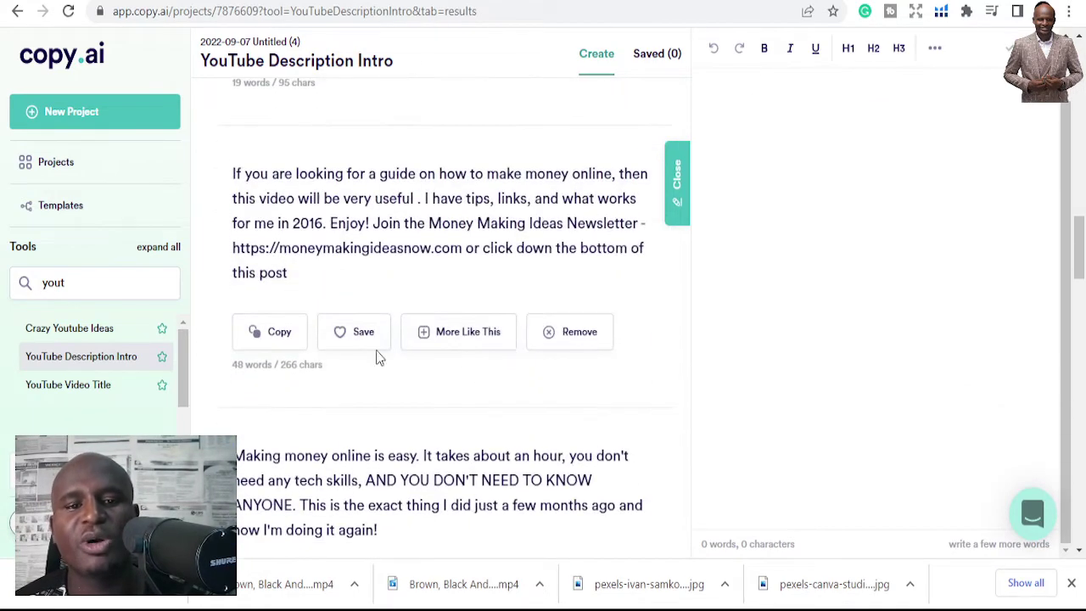
pyautogui.scroll(-7, 505, 282)
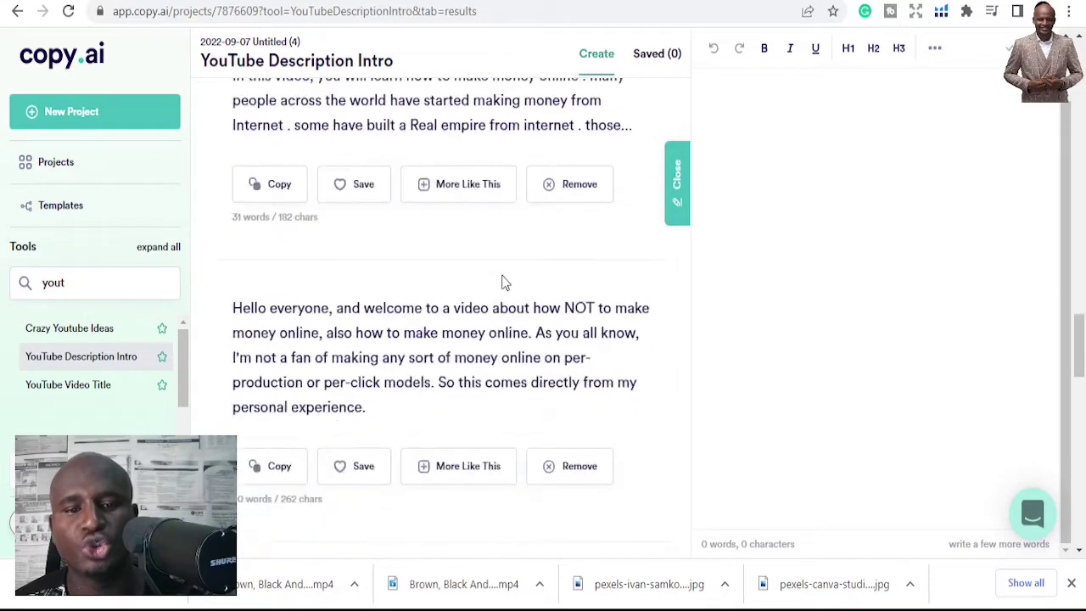
pyautogui.scroll(1, 427, 207)
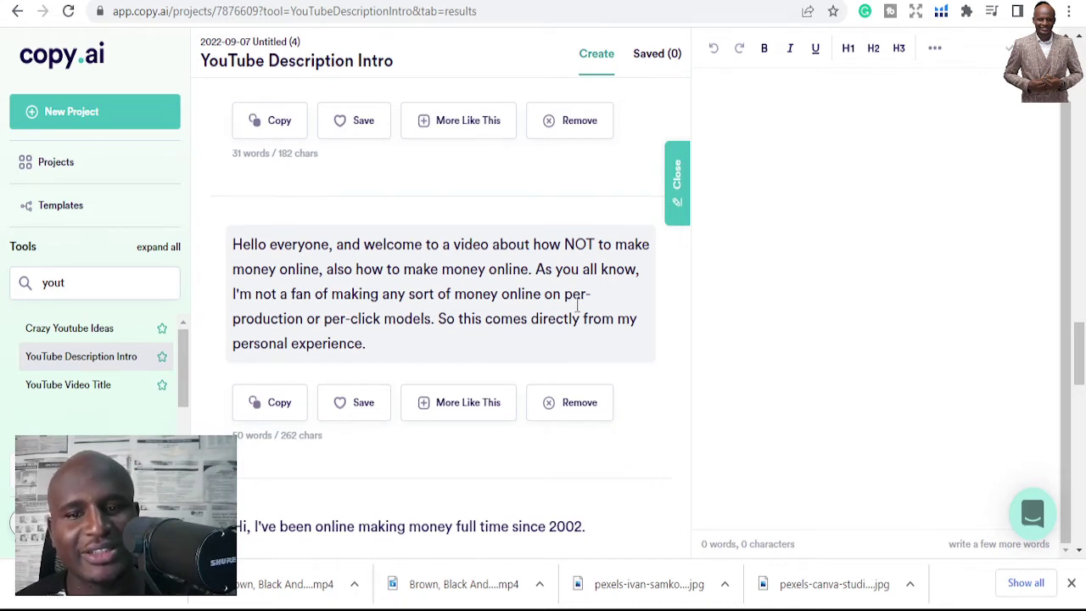
pyautogui.scroll(-10, 576, 307)
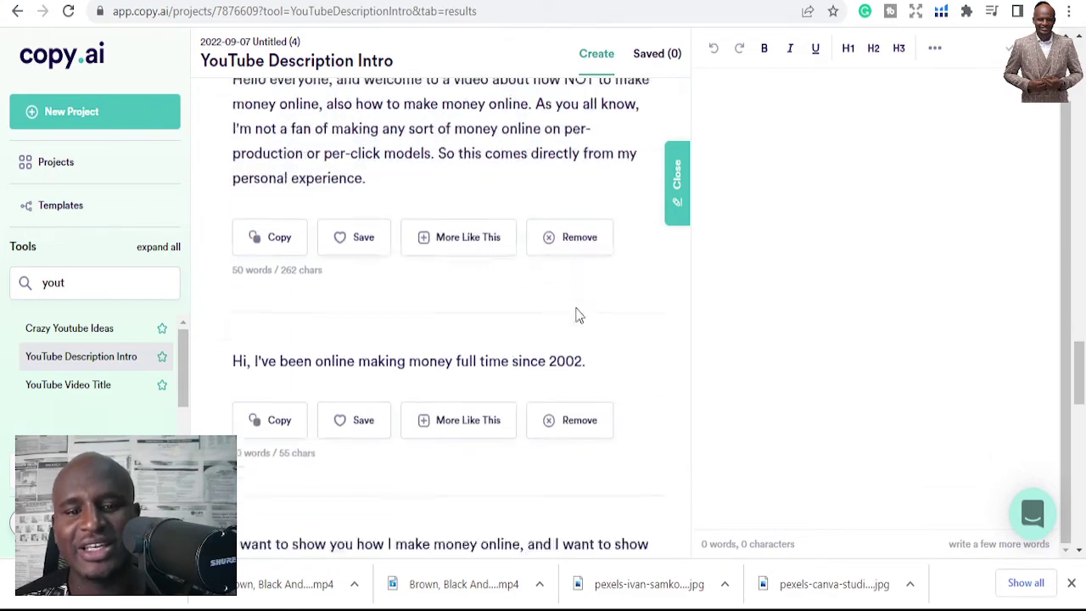
# Return to the form and create another set of description intros with the same title, topic and tone.
pyautogui.scroll(15, 577, 338)
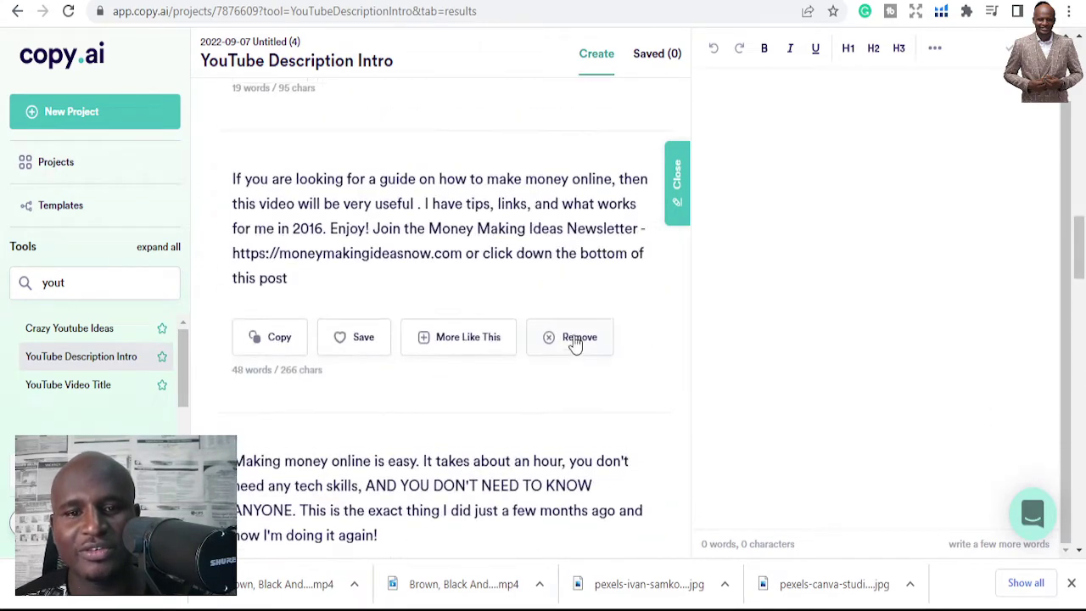
pyautogui.scroll(5, 579, 337)
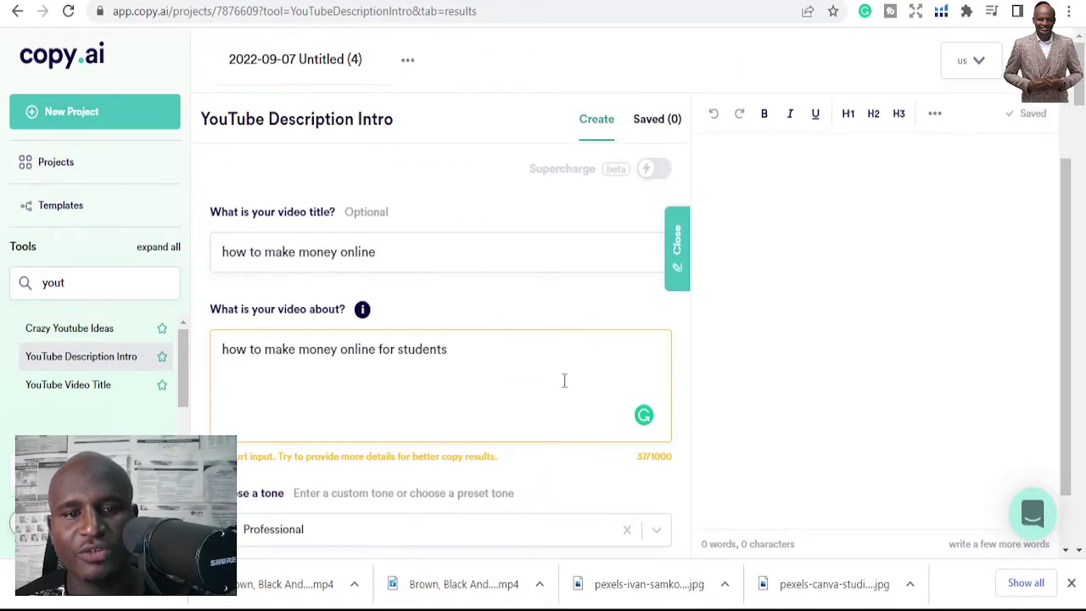
pyautogui.scroll(-3, 449, 317)
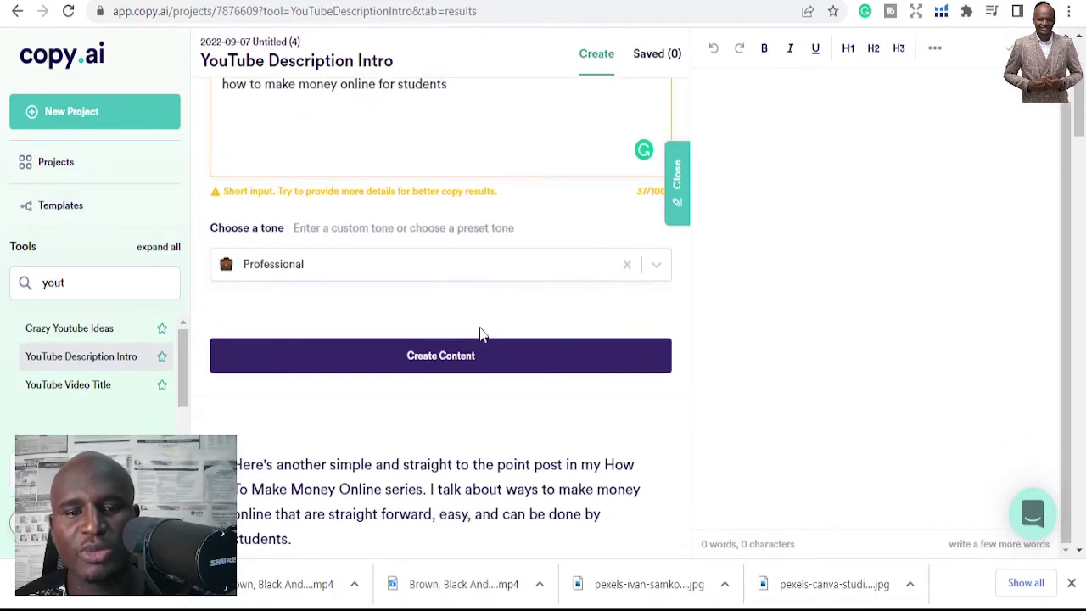
pyautogui.click(432, 365)
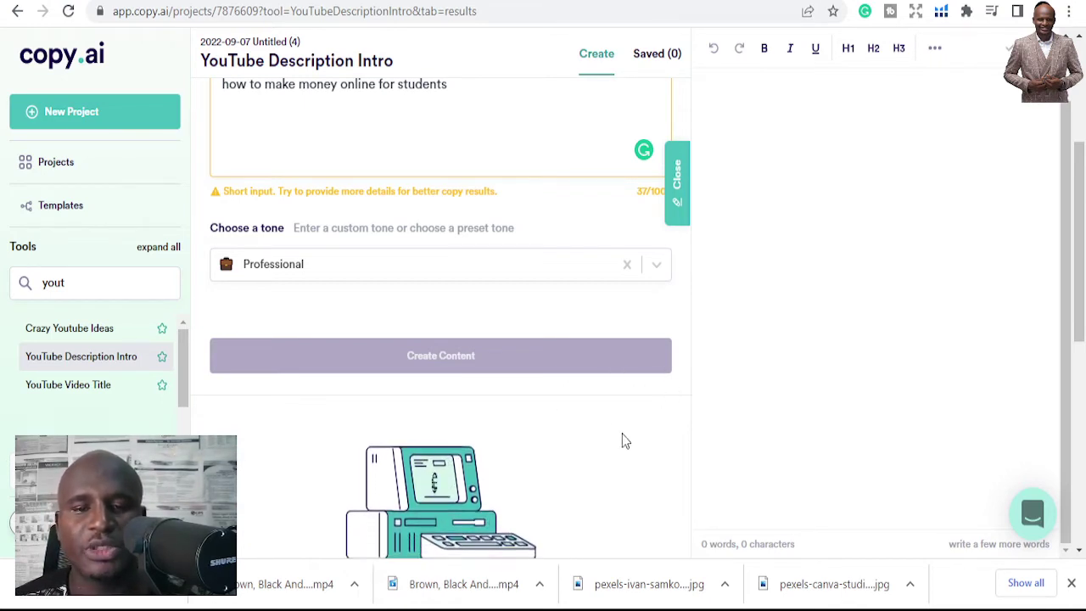
# Examine the newly generated description intros and compare their wording on making money online.
pyautogui.scroll(-5, 396, 368)
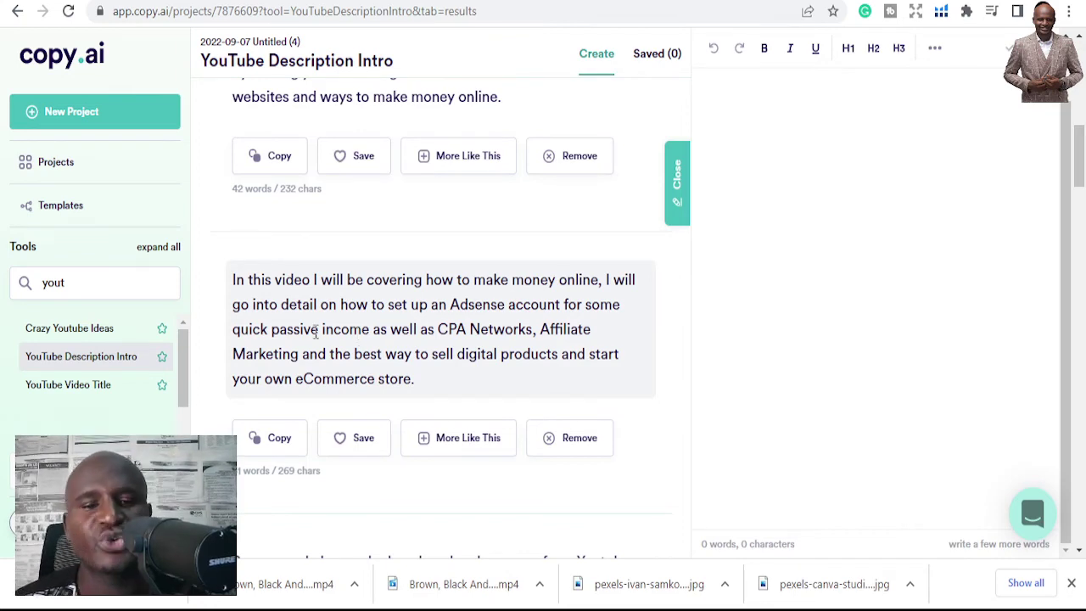
pyautogui.scroll(-4, 356, 333)
pyautogui.scroll(-5, 269, 332)
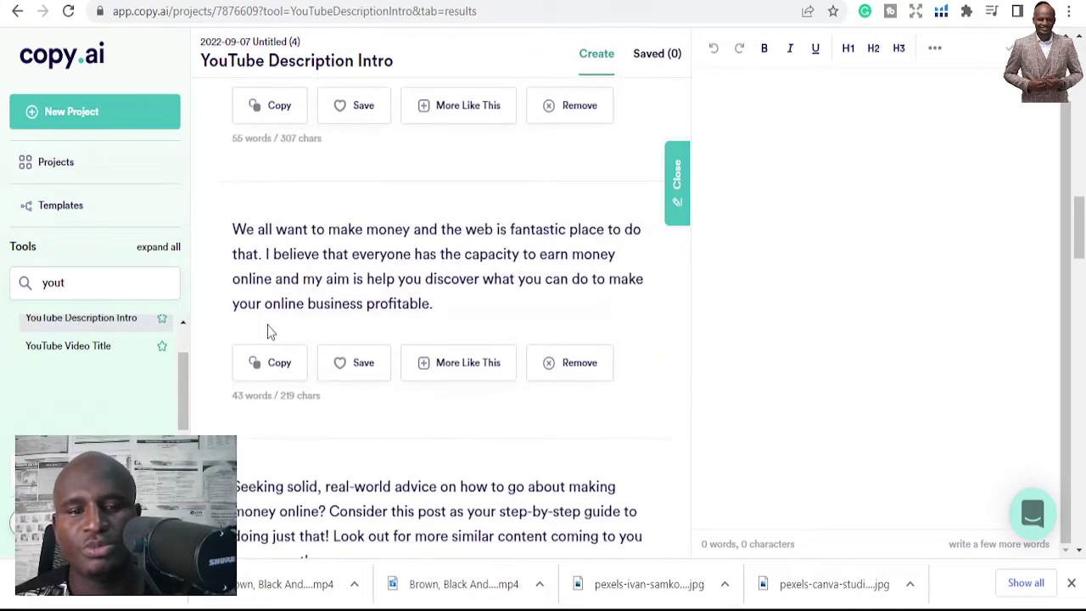
pyautogui.scroll(-2, 466, 369)
pyautogui.scroll(-3, 466, 369)
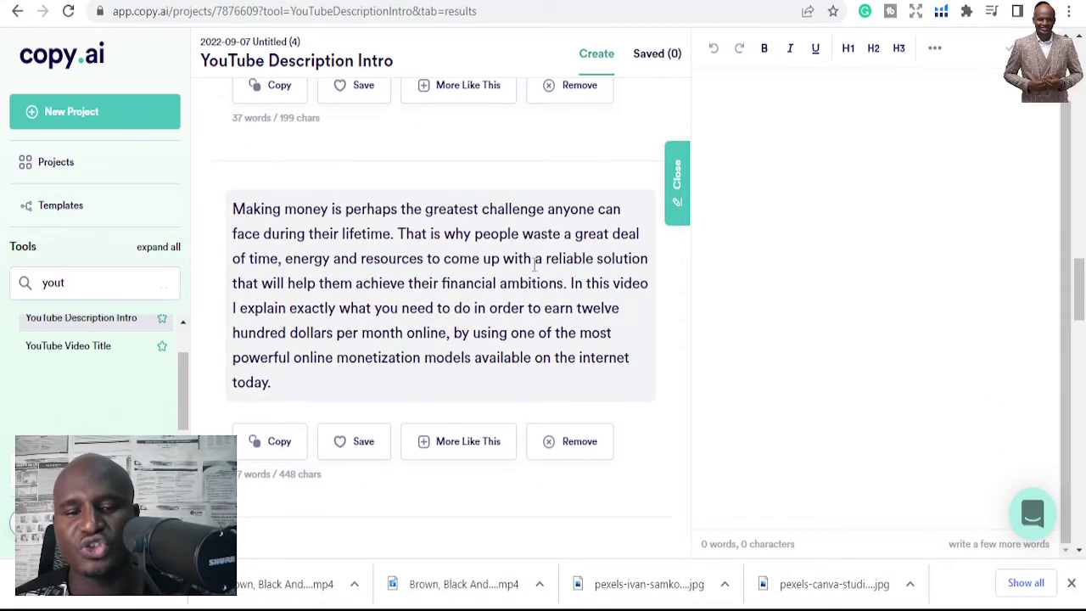
pyautogui.scroll(-3, 536, 302)
pyautogui.scroll(3, 528, 310)
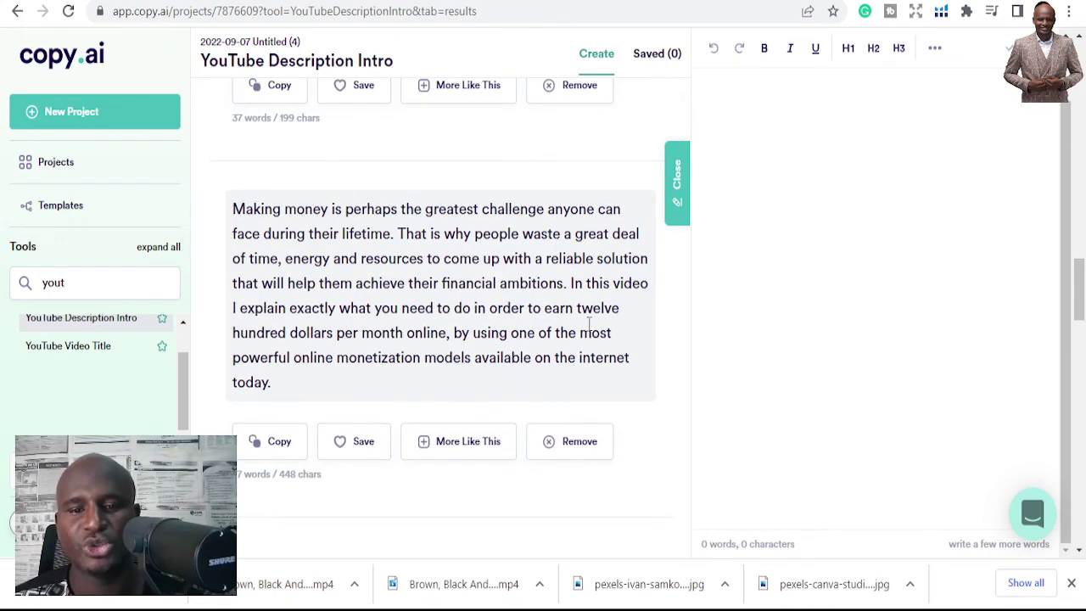
pyautogui.scroll(-3, 516, 286)
pyautogui.scroll(8, 448, 322)
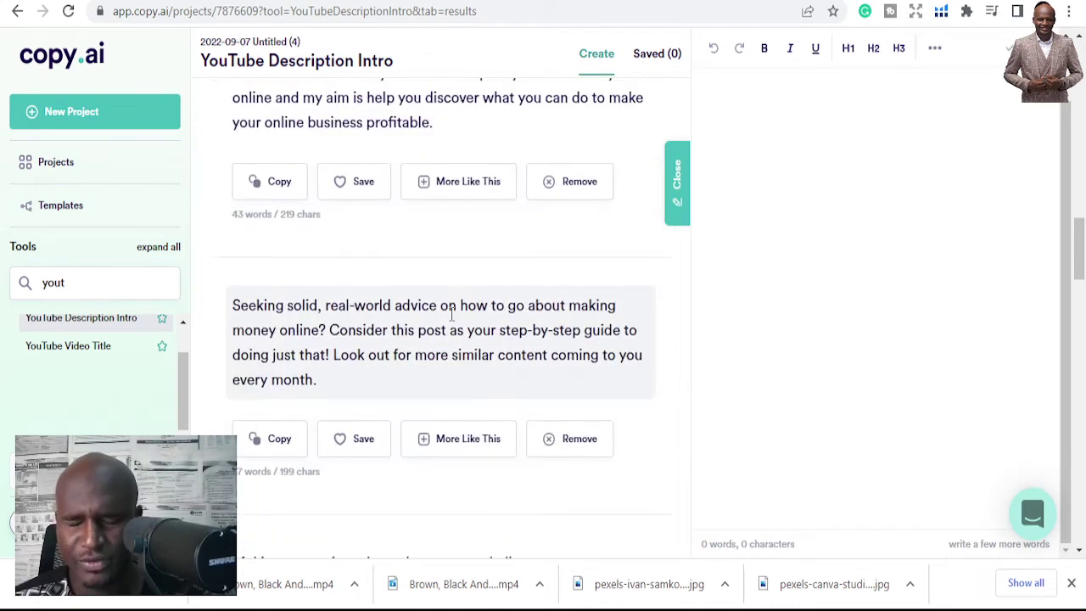
pyautogui.scroll(3, 425, 305)
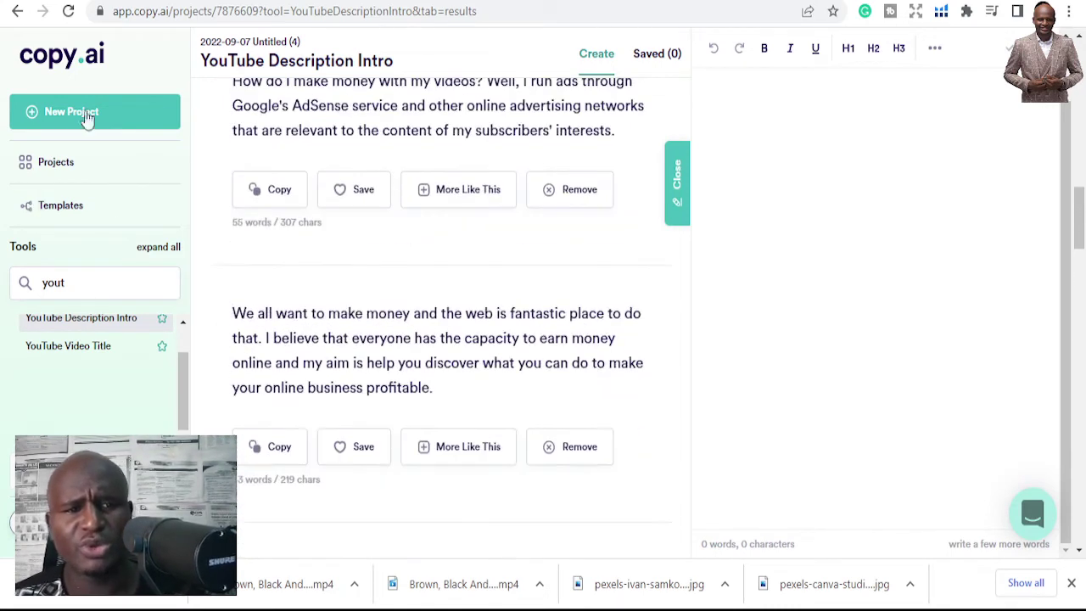
# Return to the copy.ai home dashboard and clear the "yout" search from the tool finder.
pyautogui.click(65, 54)
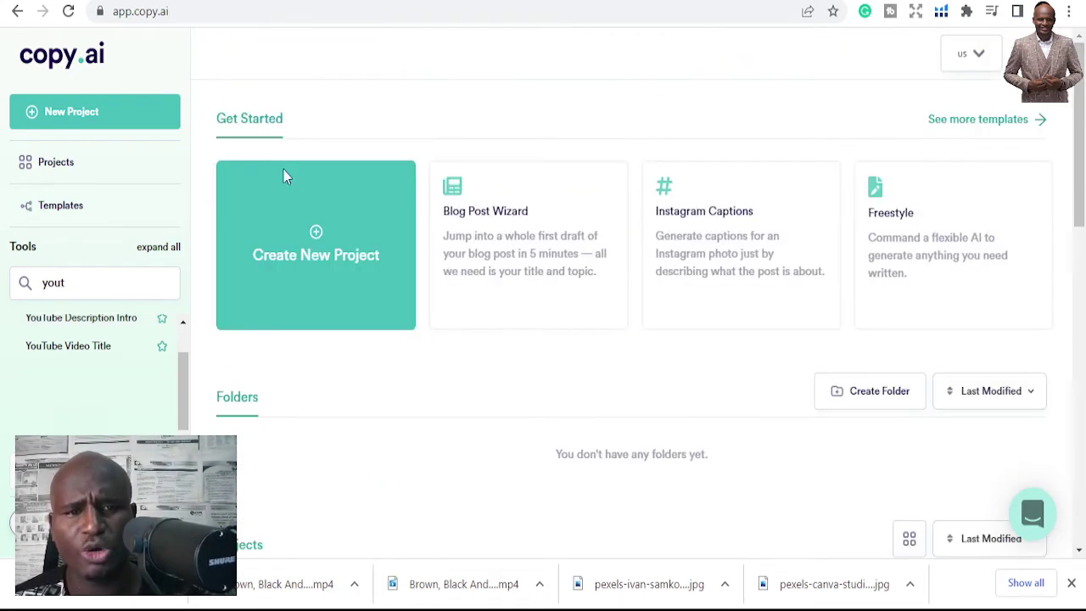
pyautogui.click(116, 293)
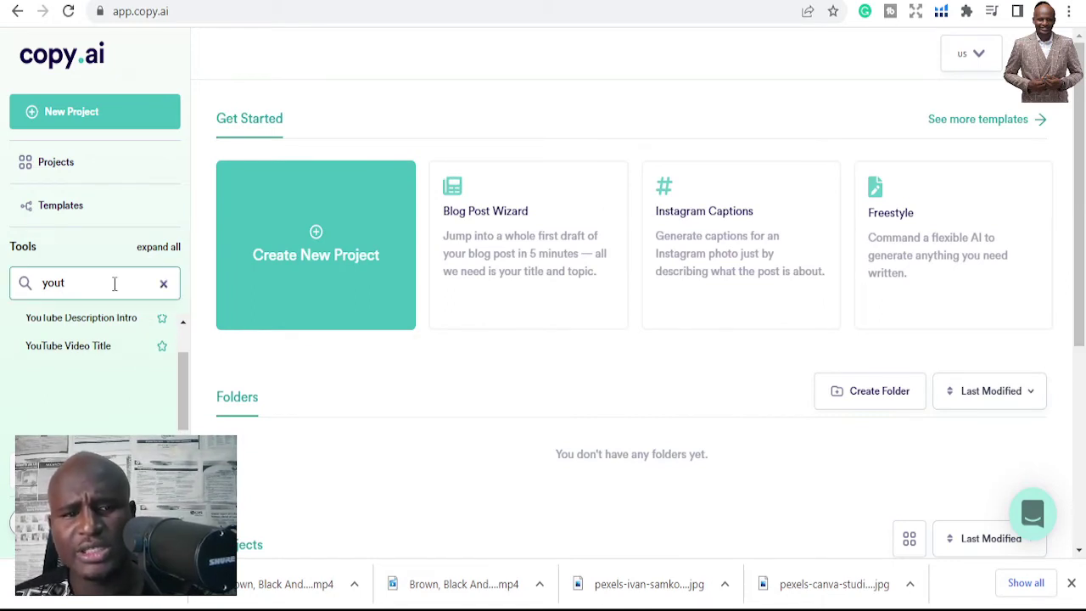
pyautogui.press('BackSpace')
pyautogui.press('BackSpace')
pyautogui.press('BackSpace')
pyautogui.press('BackSpace')
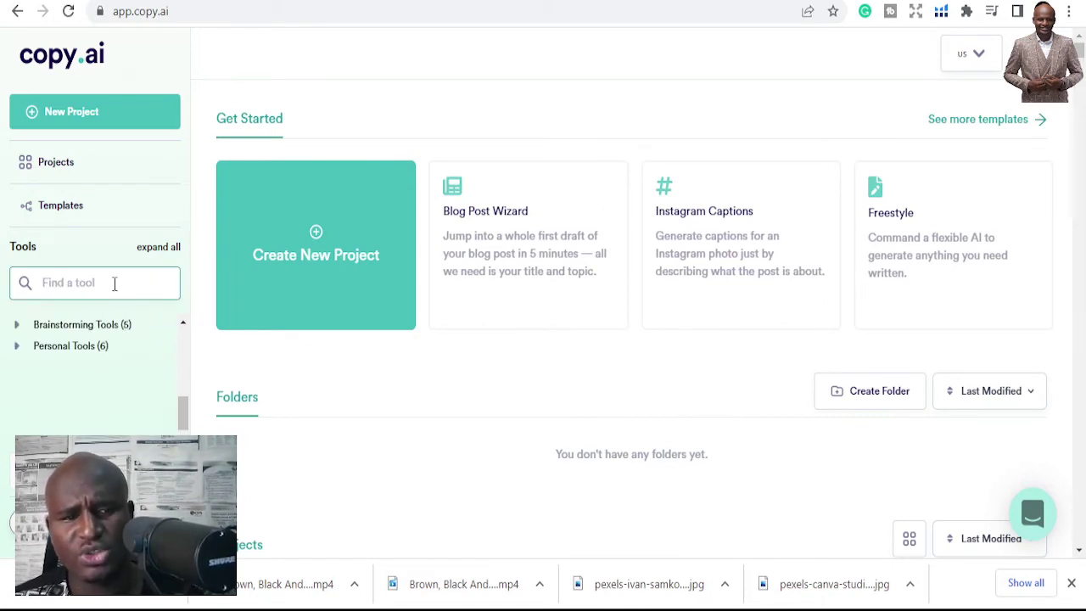
# Browse the full template collection, from the blog, social media and email templates to the personal ones, and close it.
pyautogui.click(44, 202)
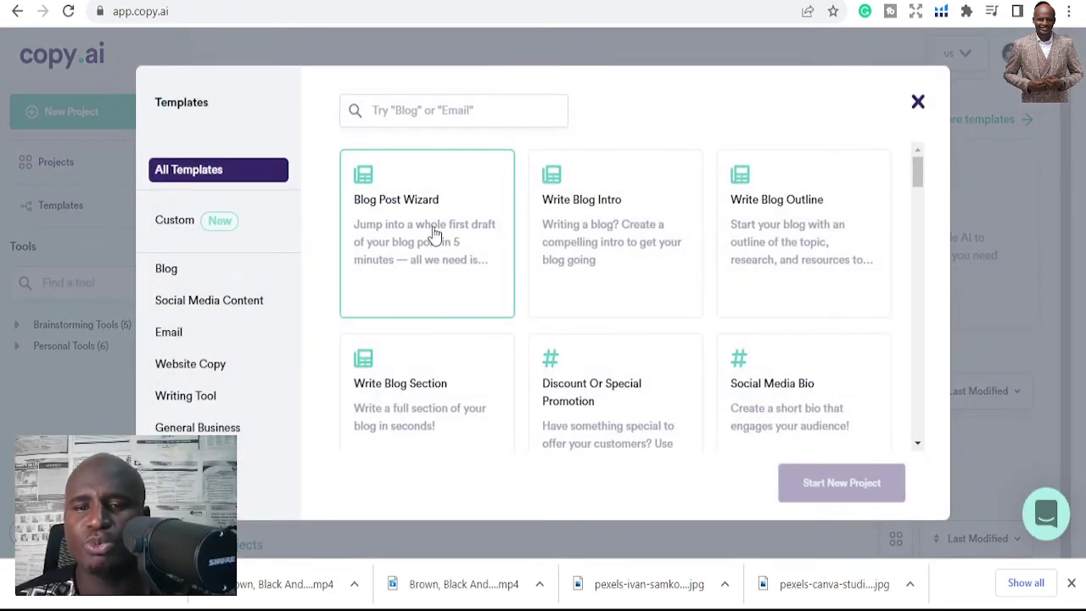
pyautogui.scroll(-1, 674, 255)
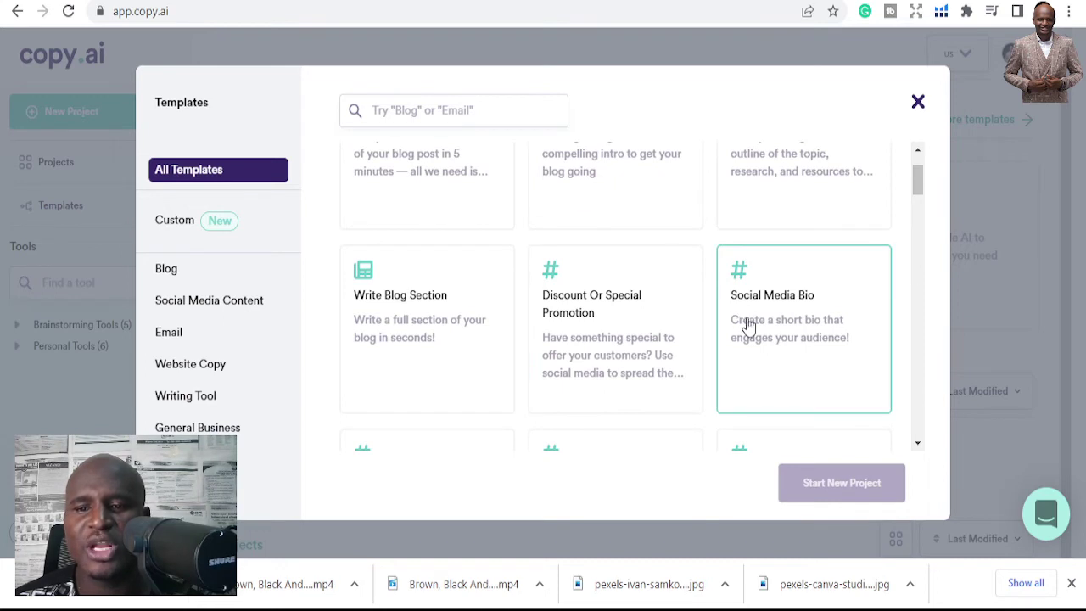
pyautogui.scroll(-3, 472, 331)
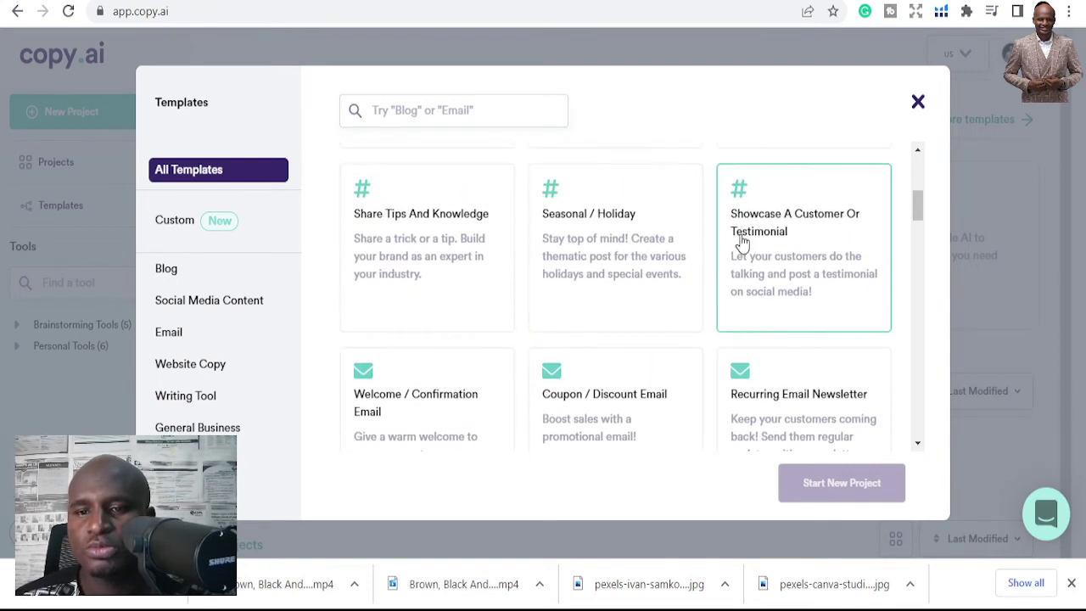
pyautogui.scroll(-2, 655, 301)
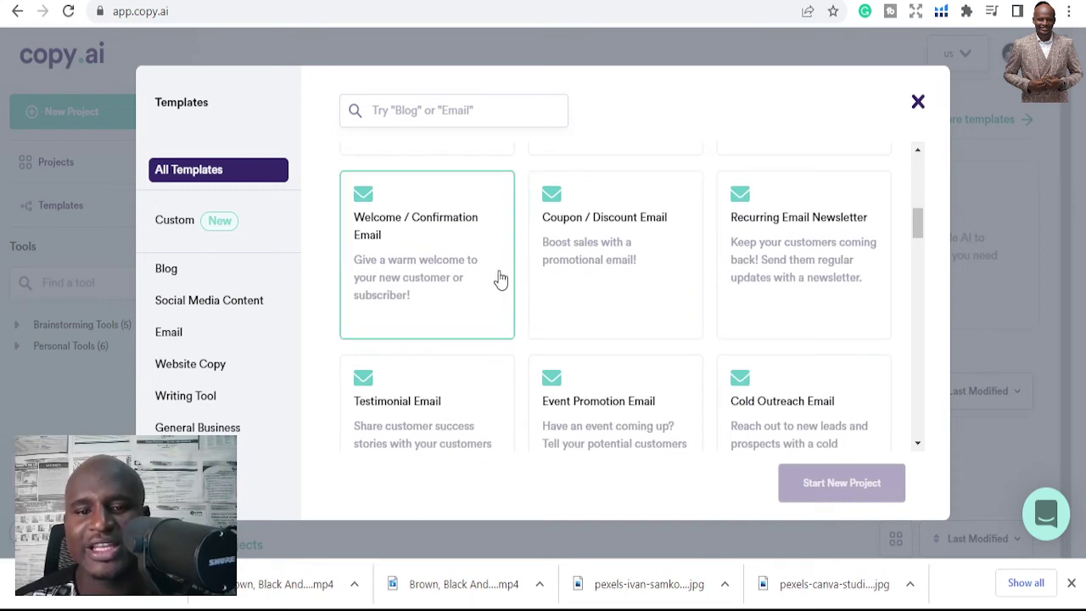
pyautogui.scroll(-1, 492, 285)
pyautogui.scroll(-1, 476, 291)
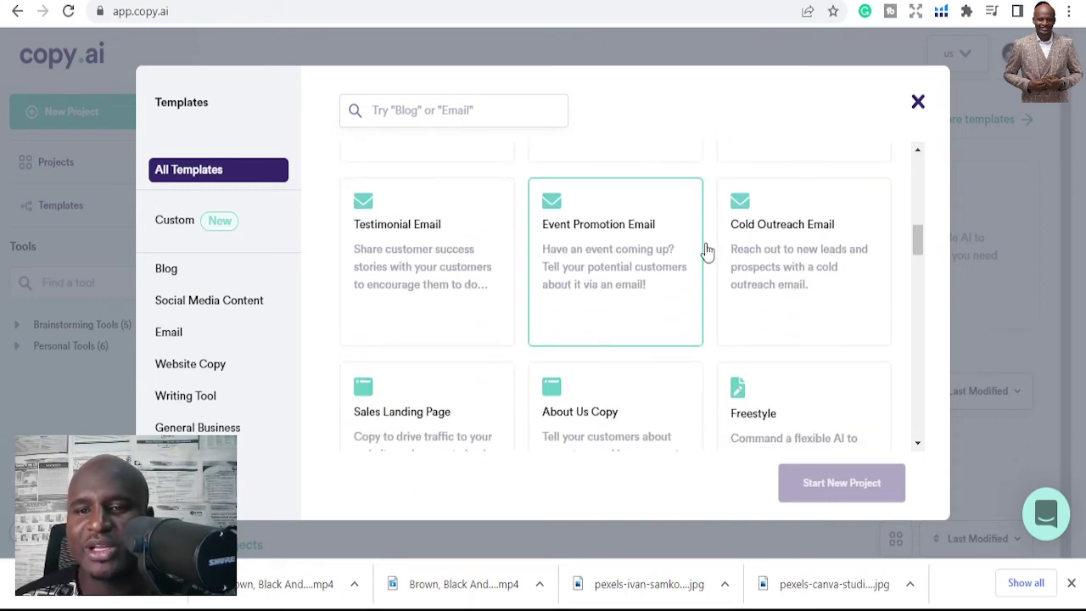
pyautogui.scroll(-1, 696, 263)
pyautogui.scroll(-1, 560, 288)
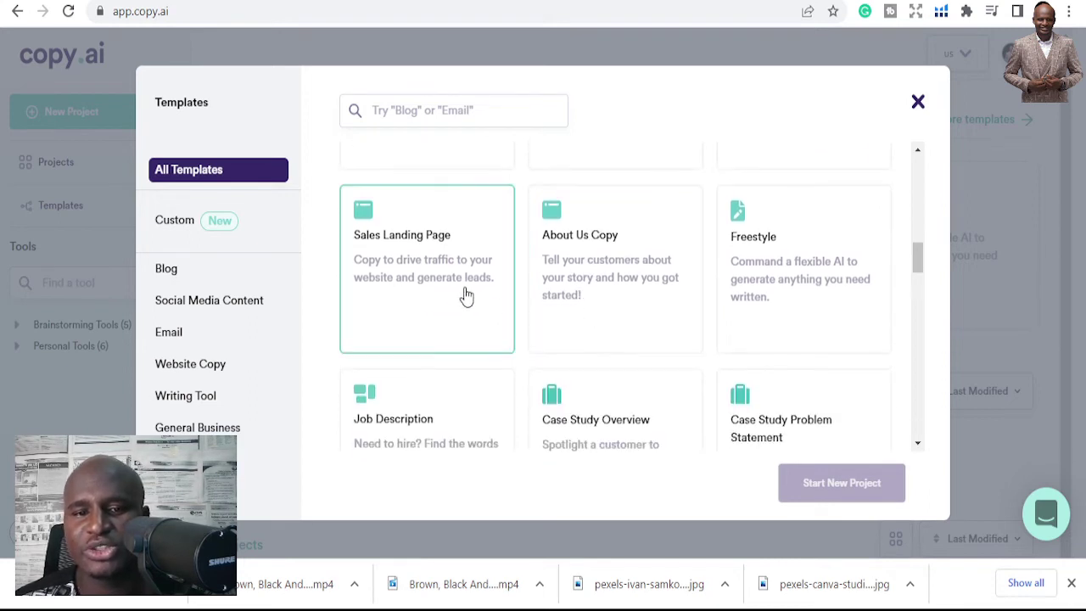
pyautogui.scroll(-1, 454, 310)
pyautogui.scroll(-1, 440, 336)
pyautogui.scroll(-2, 645, 305)
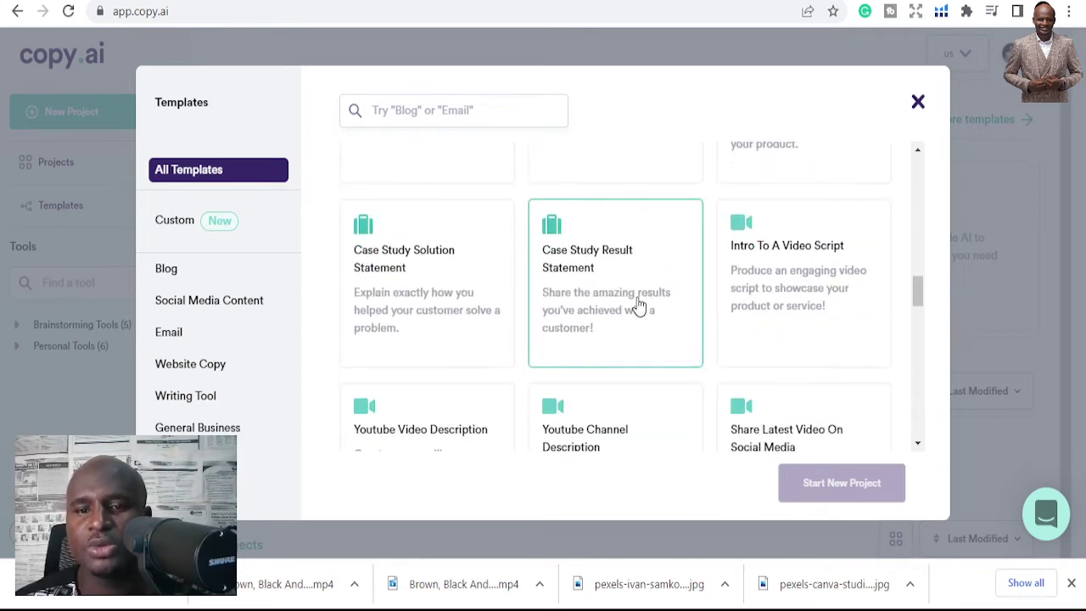
pyautogui.scroll(-6, 586, 303)
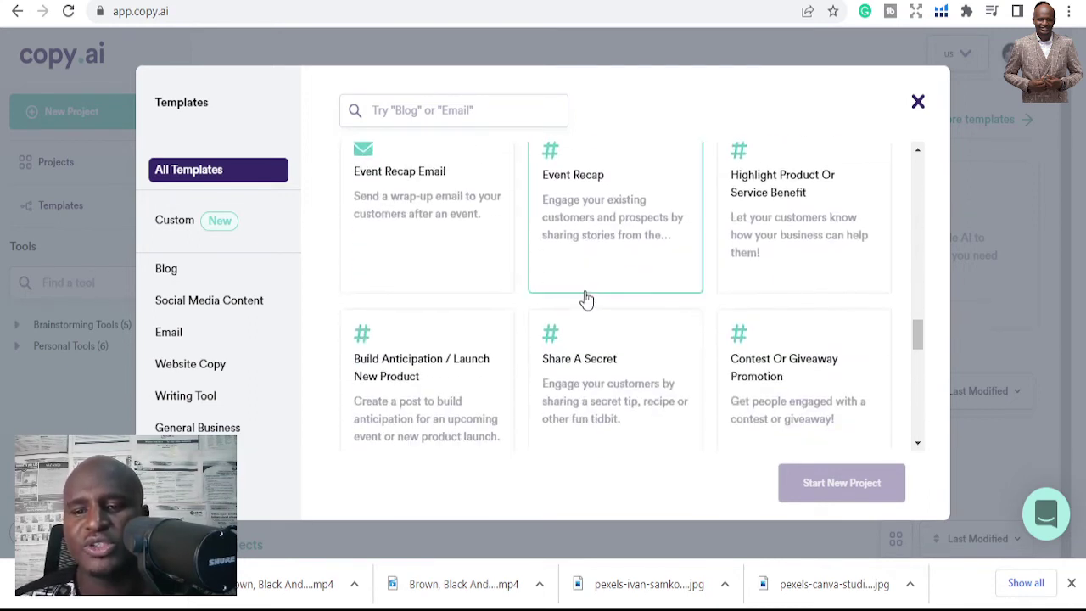
pyautogui.scroll(-6, 583, 307)
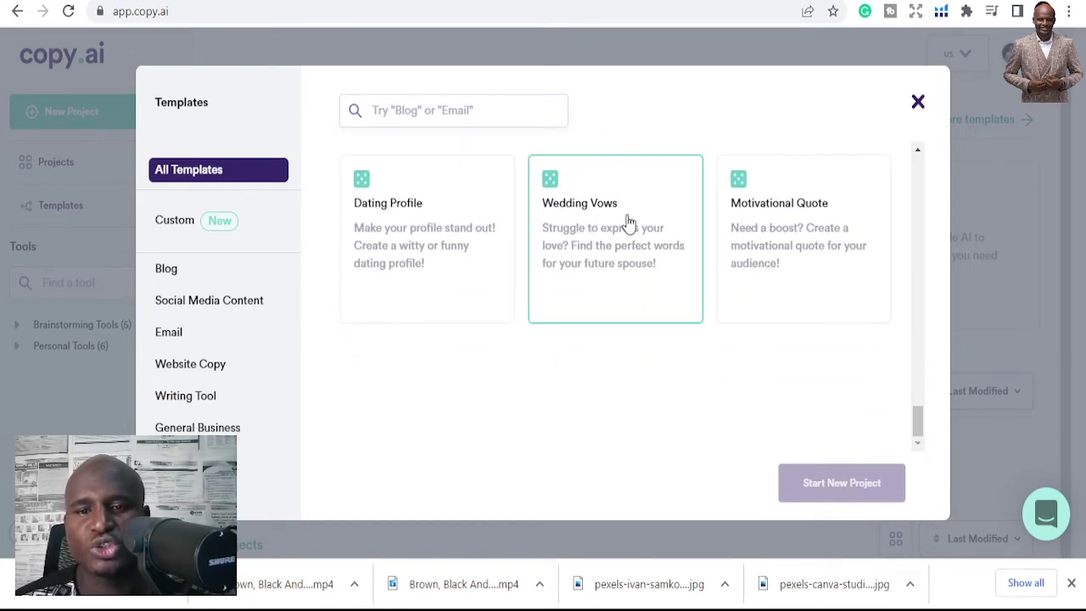
pyautogui.scroll(5, 443, 234)
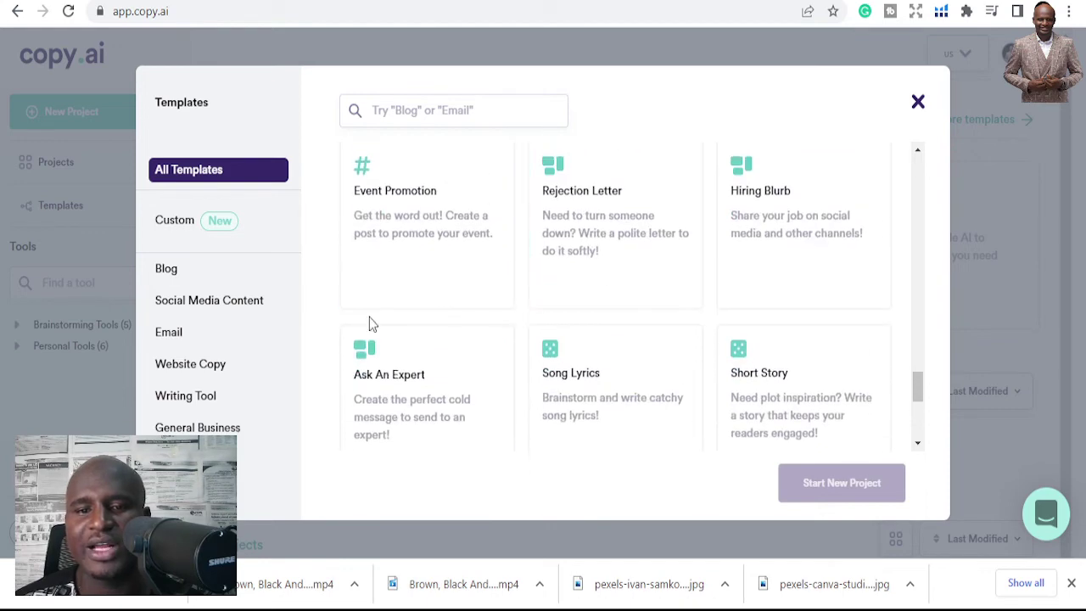
pyautogui.scroll(3, 384, 297)
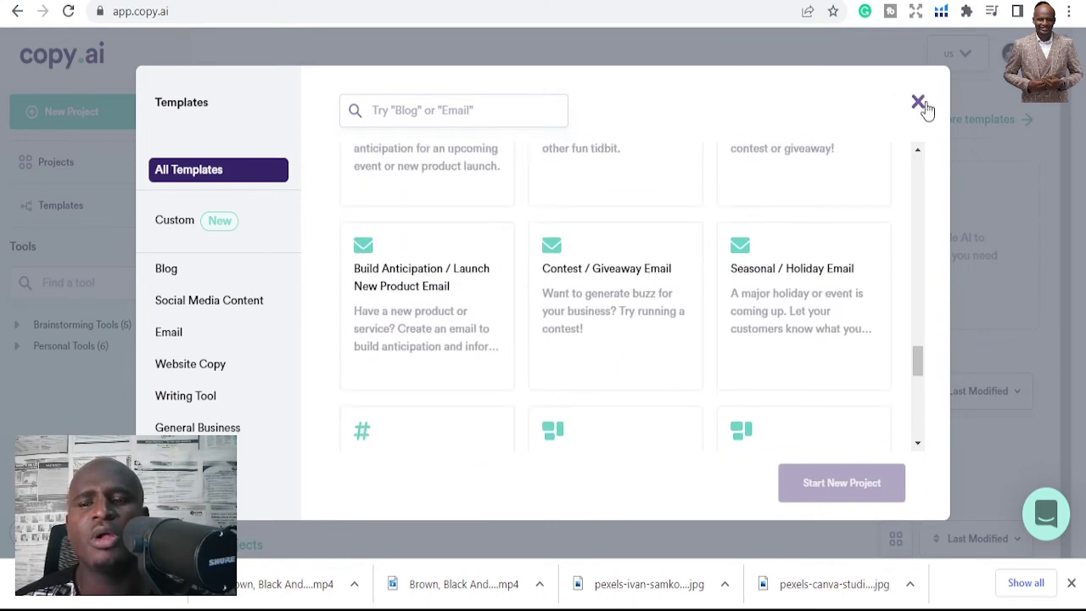
pyautogui.press('Escape')
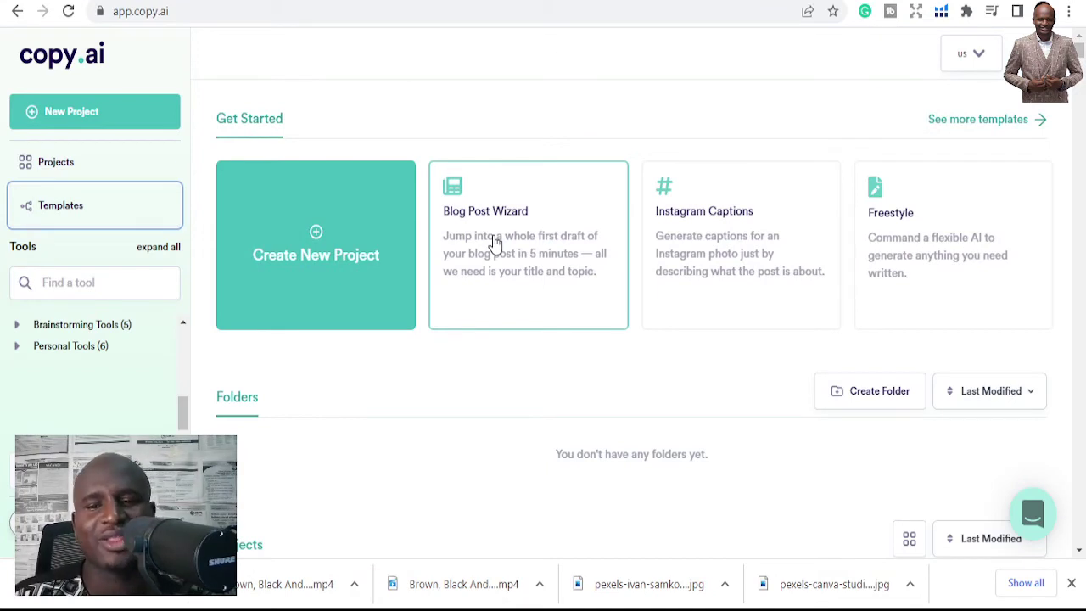
# Go to the projects overview and look through the saved projects from the most recent towards much older ones.
pyautogui.click(90, 161)
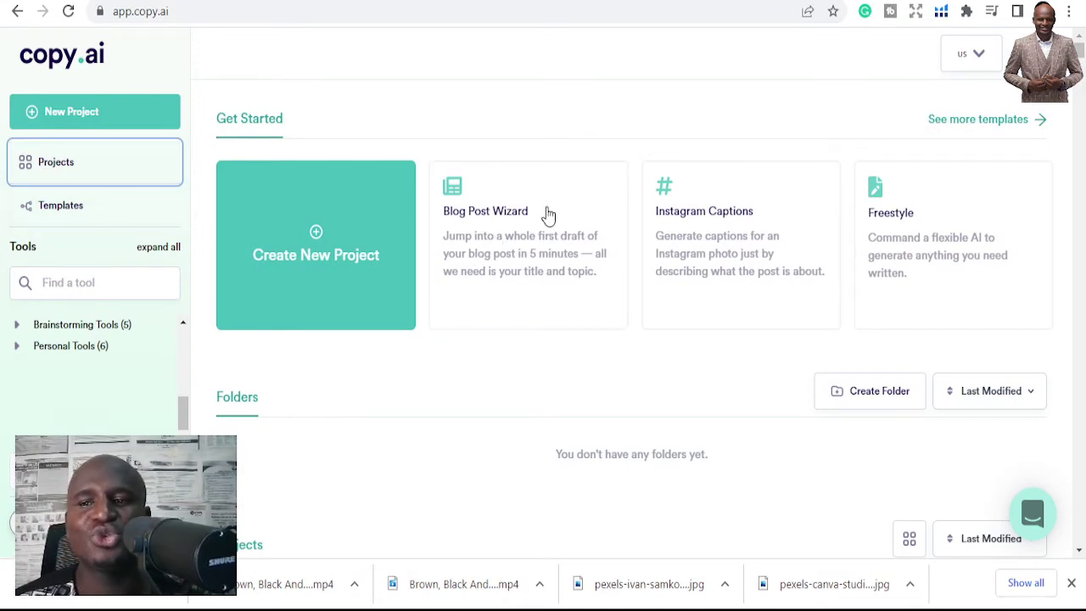
pyautogui.scroll(-3, 572, 225)
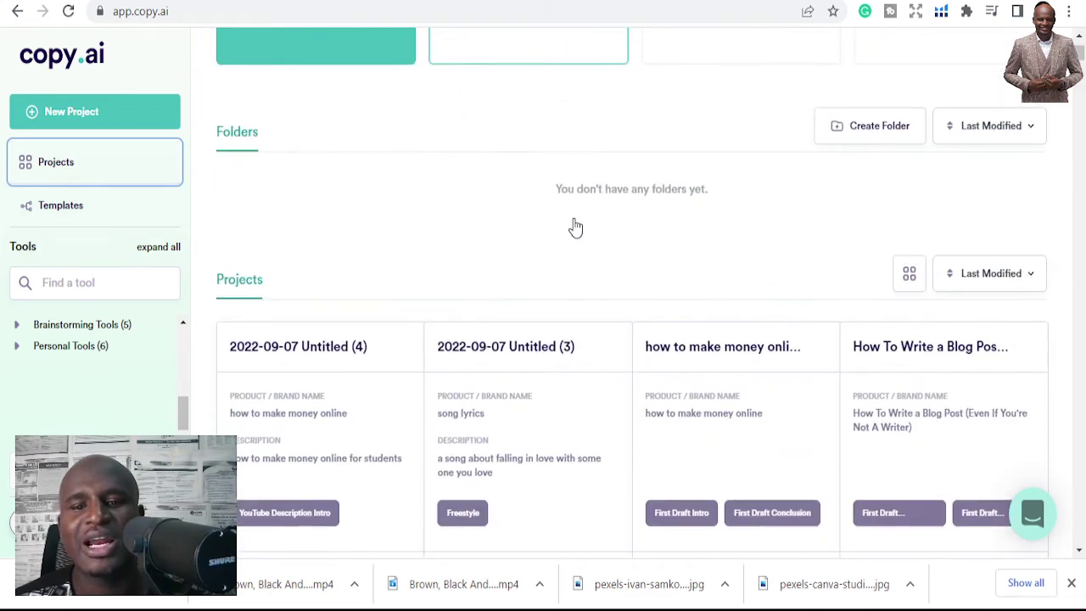
pyautogui.scroll(-10, 573, 235)
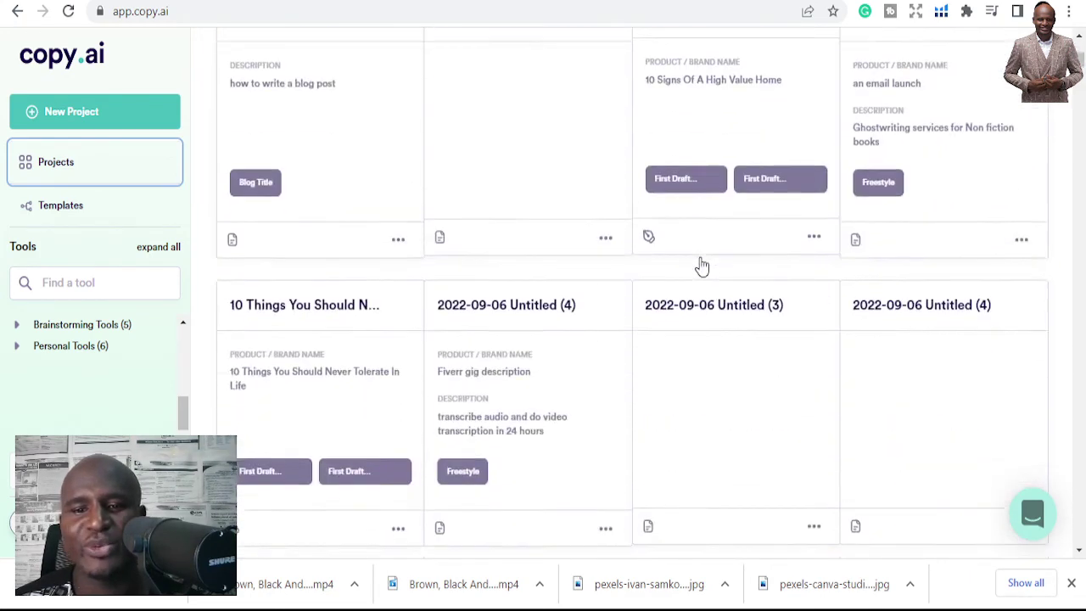
pyautogui.scroll(-12, 701, 267)
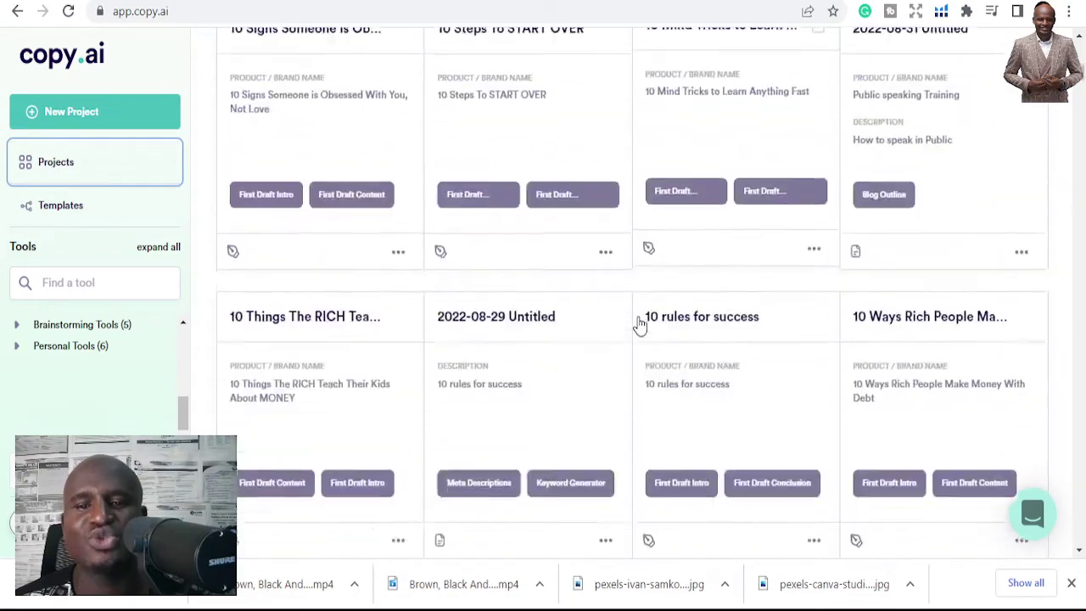
pyautogui.scroll(-15, 638, 326)
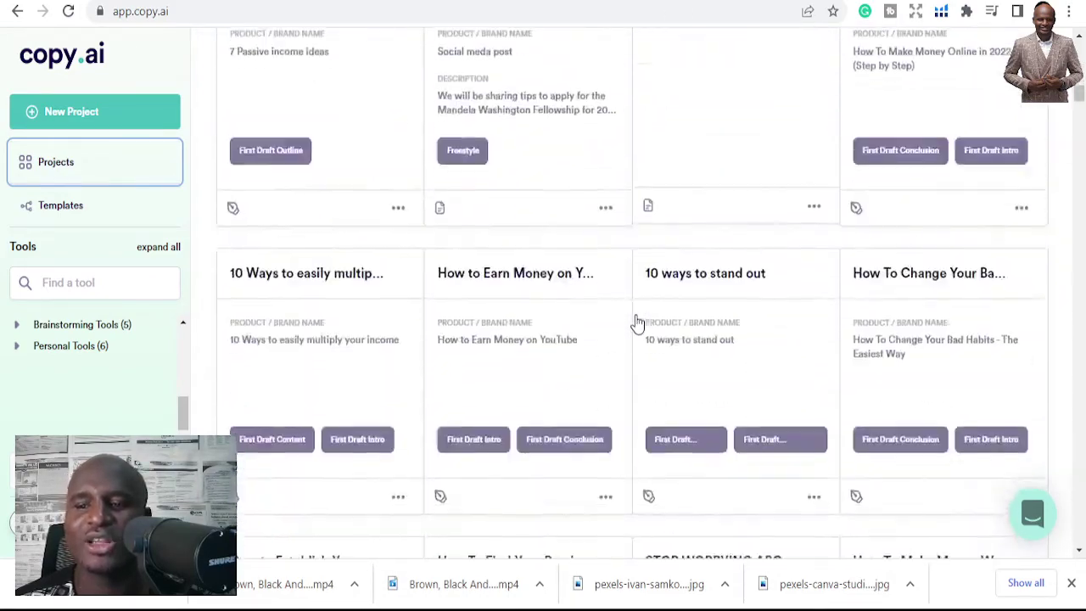
pyautogui.scroll(-2, 638, 324)
pyautogui.moveTo(1079, 100); pyautogui.dragTo(1078, 306)
# Review the titles and tools used in the July and August 2022 projects, working back towards the newest ones.
pyautogui.scroll(20, 835, 165)
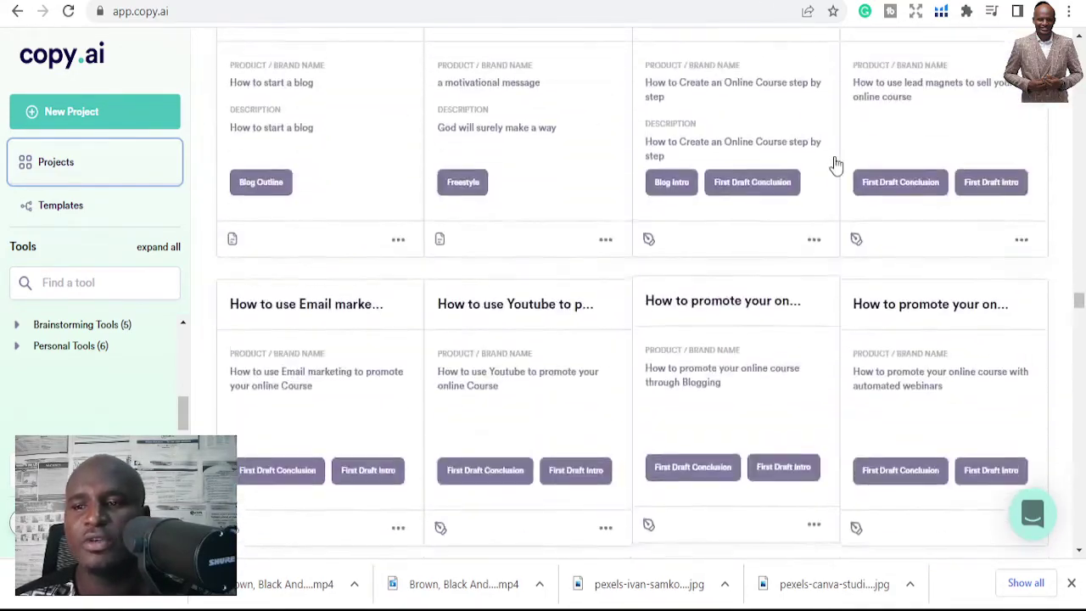
pyautogui.scroll(4, 749, 378)
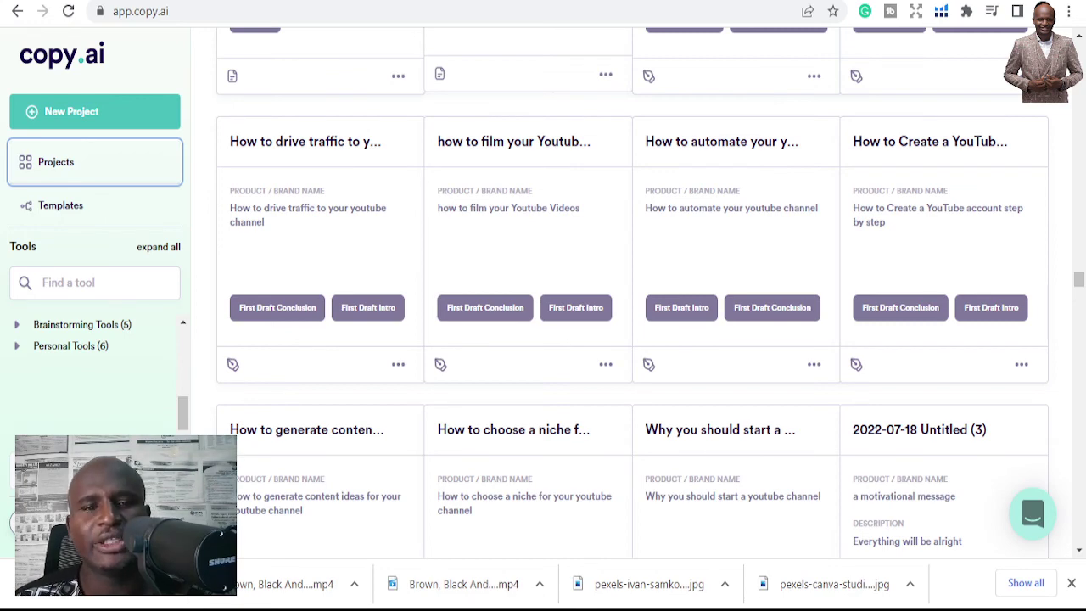
pyautogui.scroll(1, 276, 471)
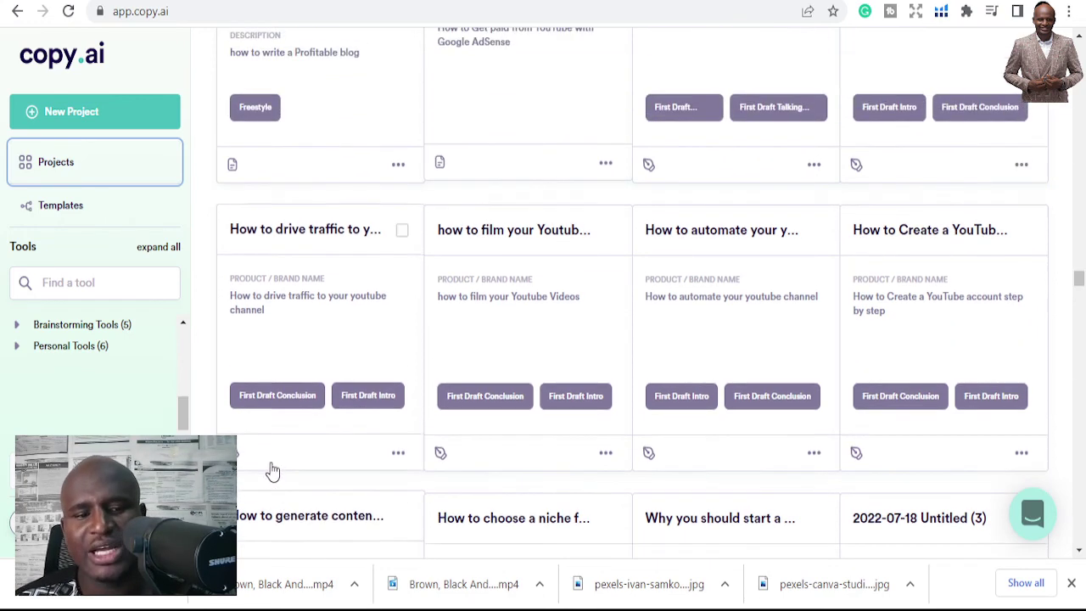
pyautogui.scroll(4, 263, 473)
pyautogui.scroll(15, 263, 473)
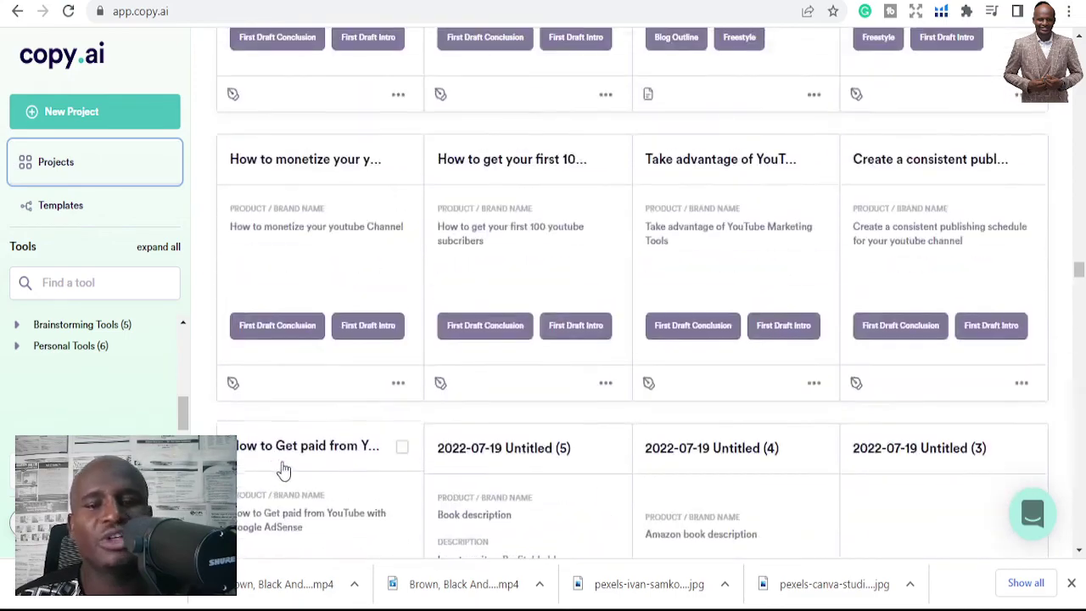
pyautogui.scroll(15, 392, 465)
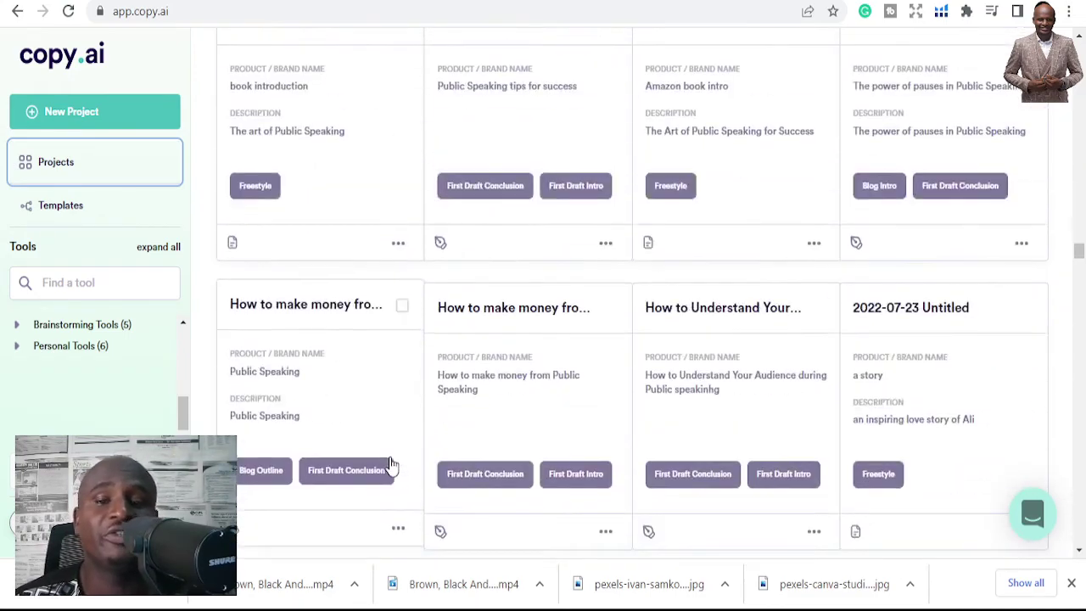
pyautogui.scroll(15, 395, 465)
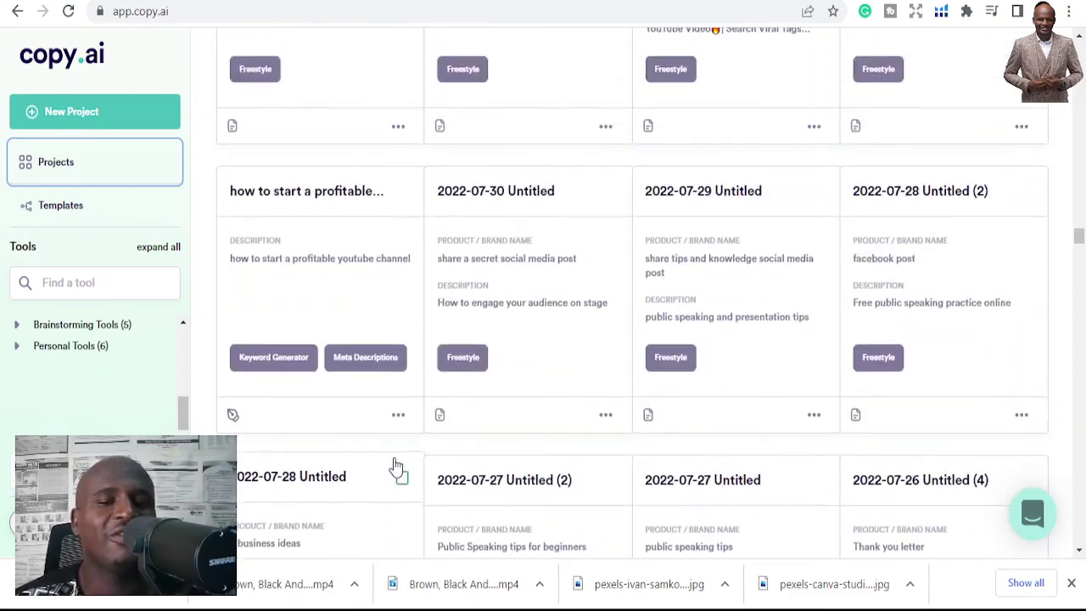
pyautogui.scroll(15, 402, 454)
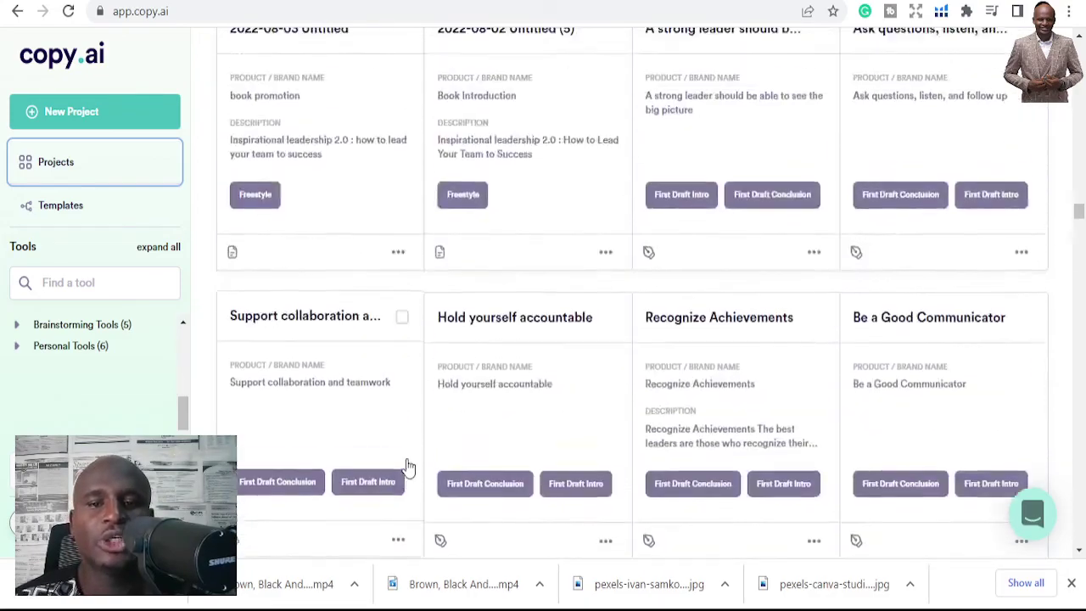
pyautogui.scroll(15, 410, 465)
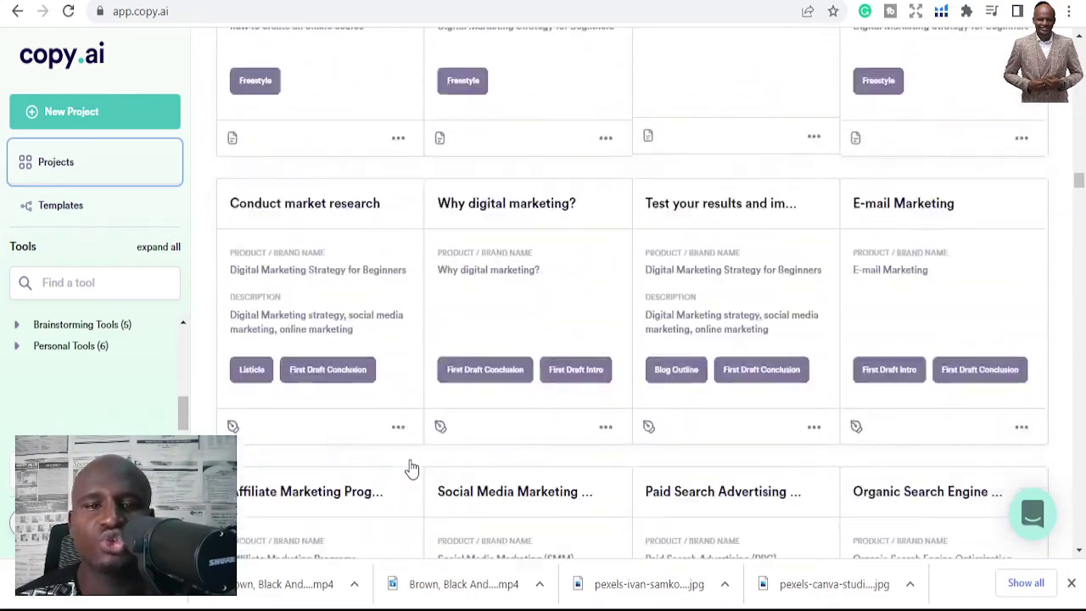
pyautogui.scroll(12, 410, 471)
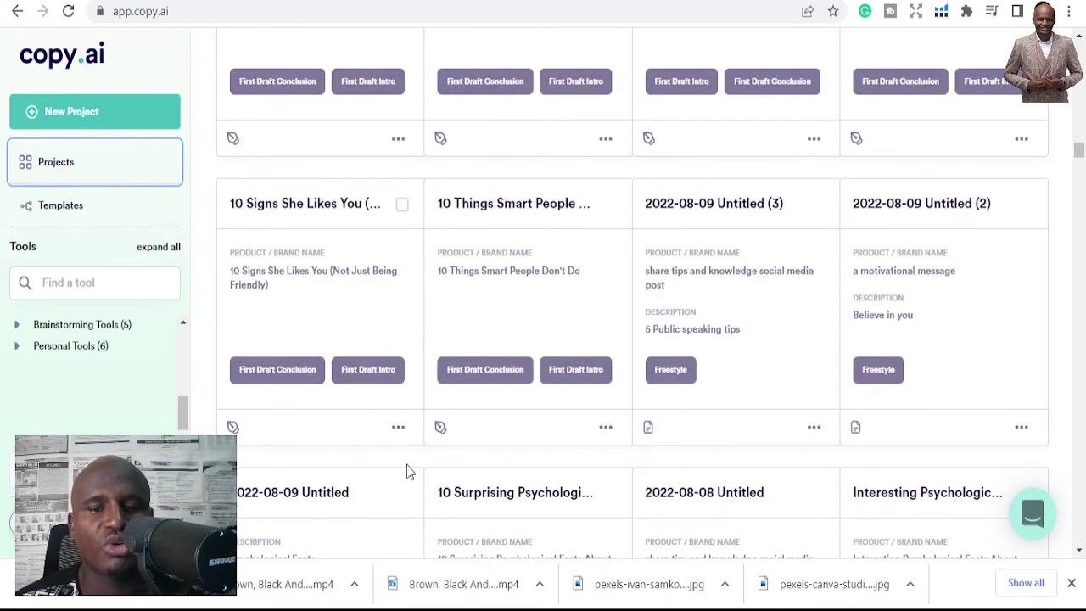
pyautogui.scroll(10, 408, 472)
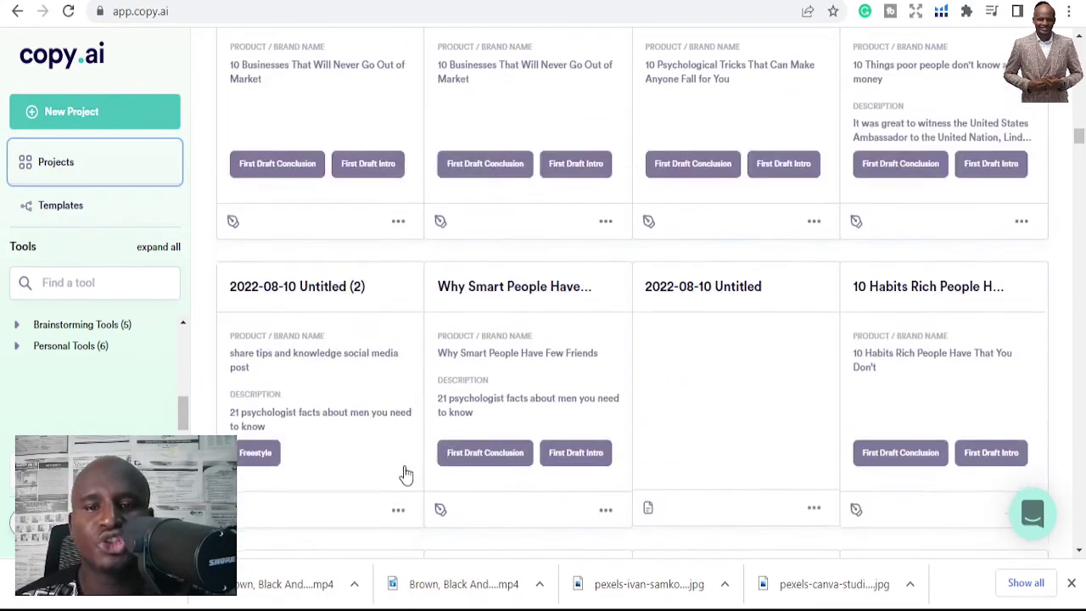
pyautogui.scroll(10, 404, 475)
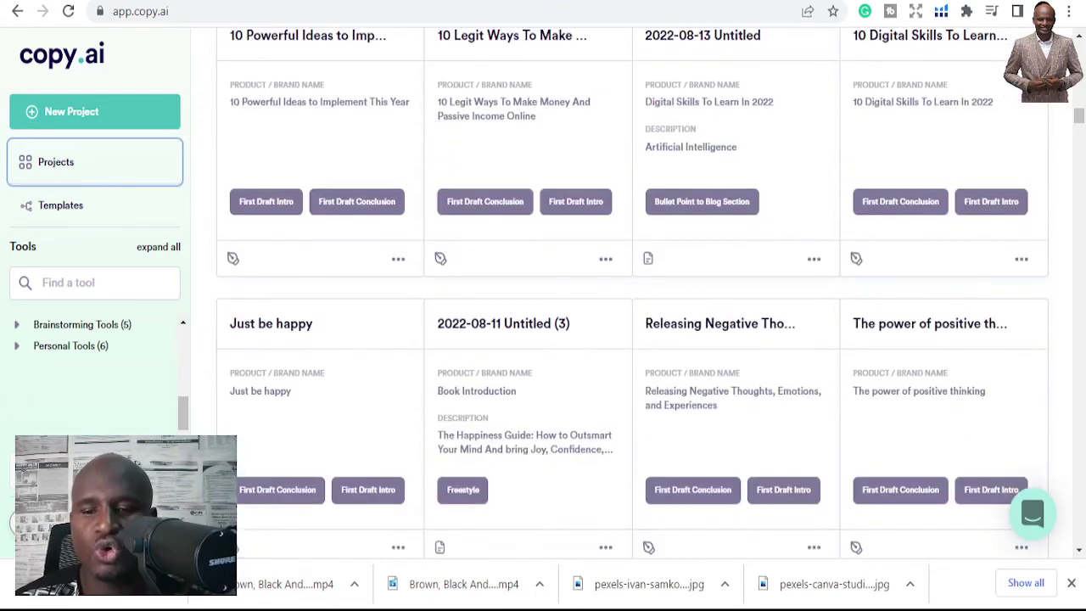